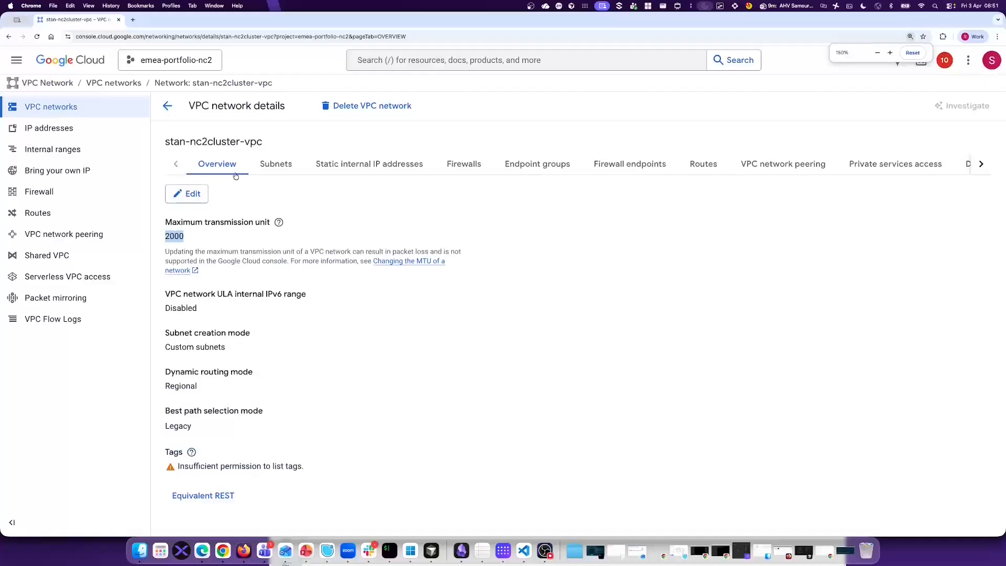
# Review the primary and secondary IPv4 ranges of the subnets in the stan-nc2cluster-vpc network.
pyautogui.click(277, 166)
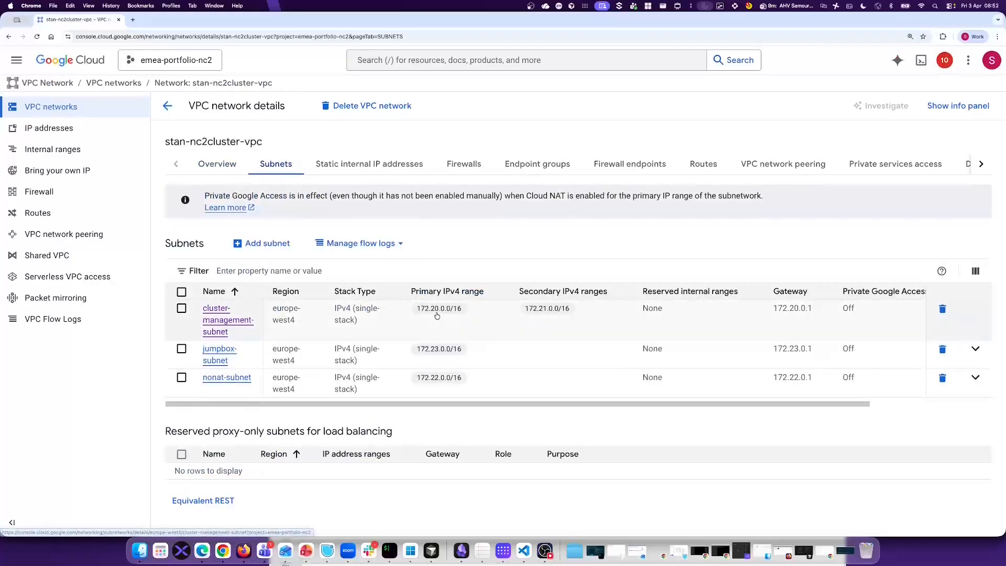
pyautogui.moveTo(466, 312); pyautogui.dragTo(417, 313)
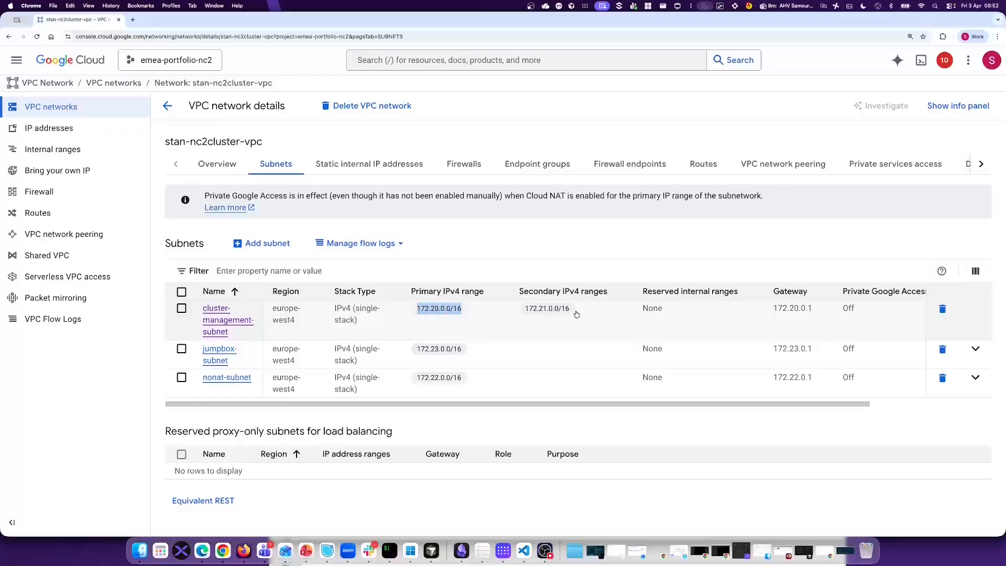
pyautogui.moveTo(574, 313); pyautogui.dragTo(523, 312)
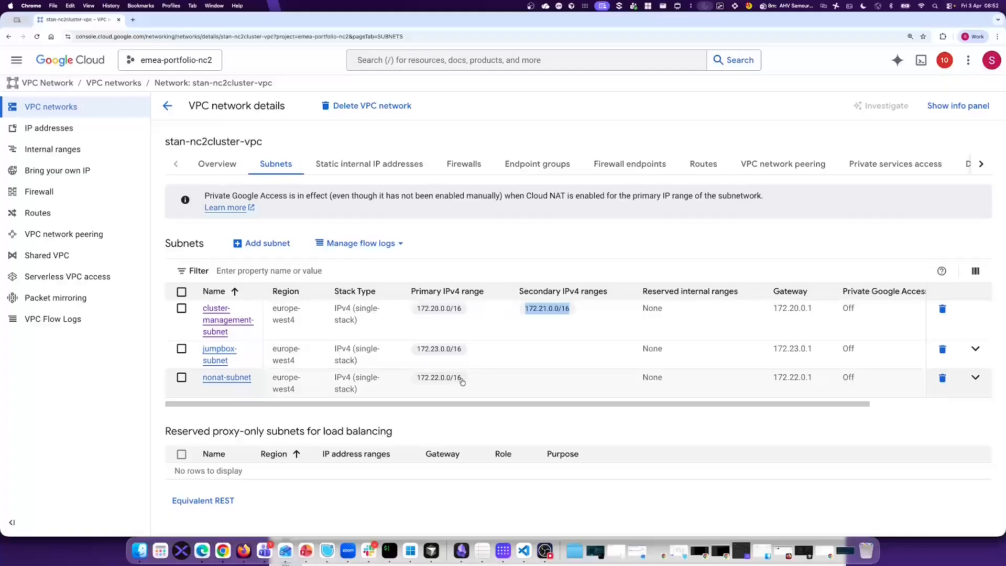
pyautogui.moveTo(462, 379); pyautogui.dragTo(415, 382)
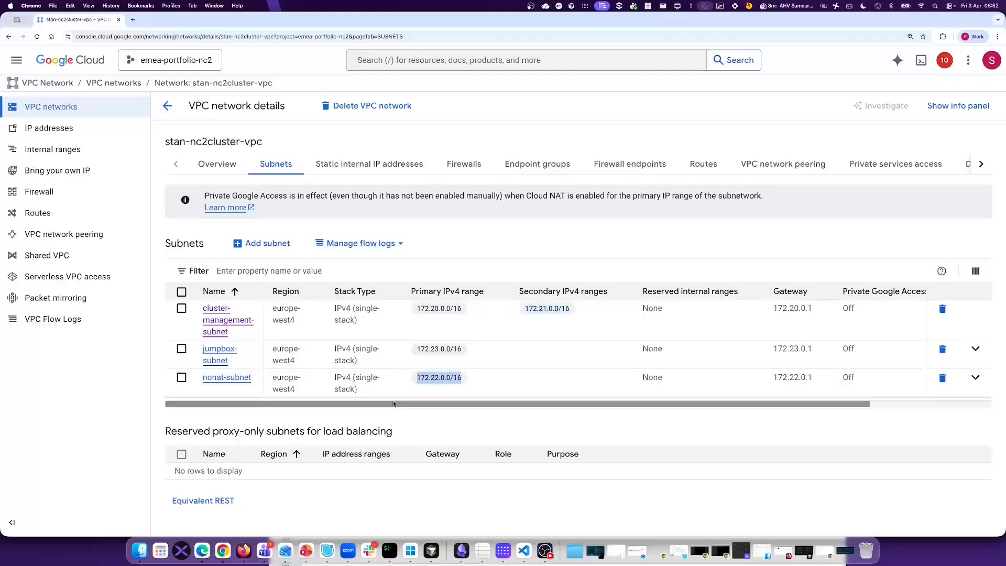
# Check the network's firewall rules, then display its effective routes for the europe-west4 (Netherlands) region.
pyautogui.click(450, 166)
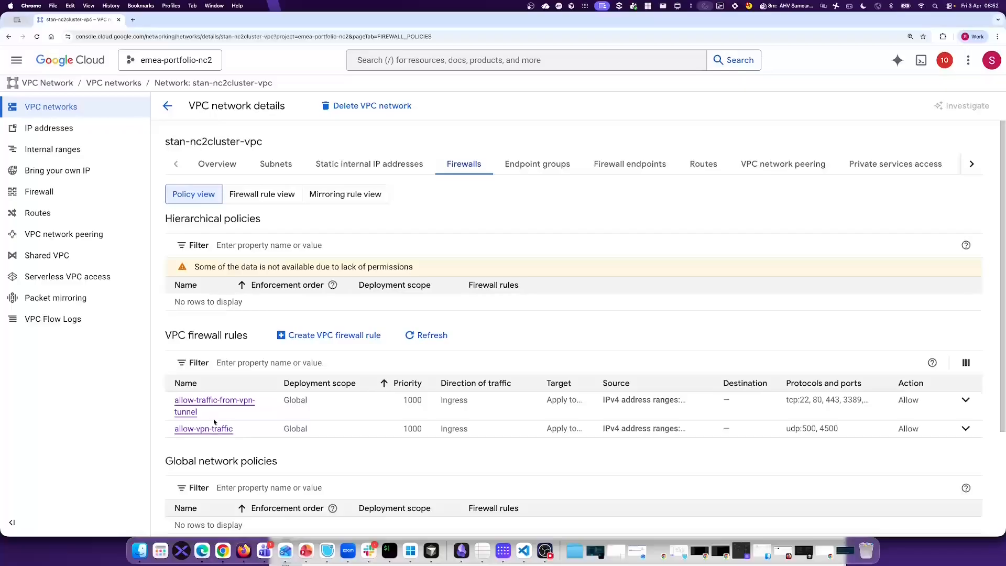
pyautogui.click(692, 164)
pyautogui.click(266, 214)
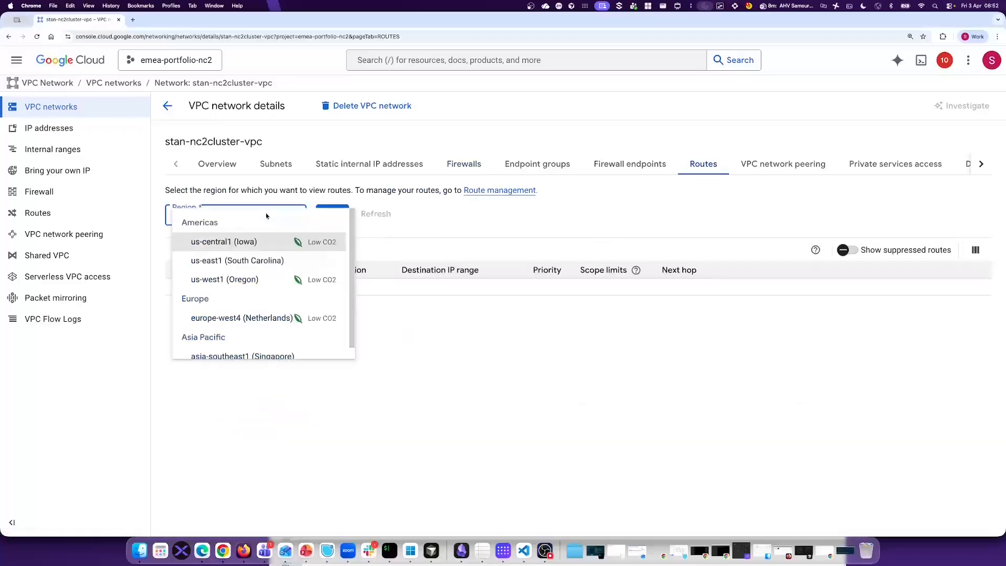
pyautogui.click(226, 318)
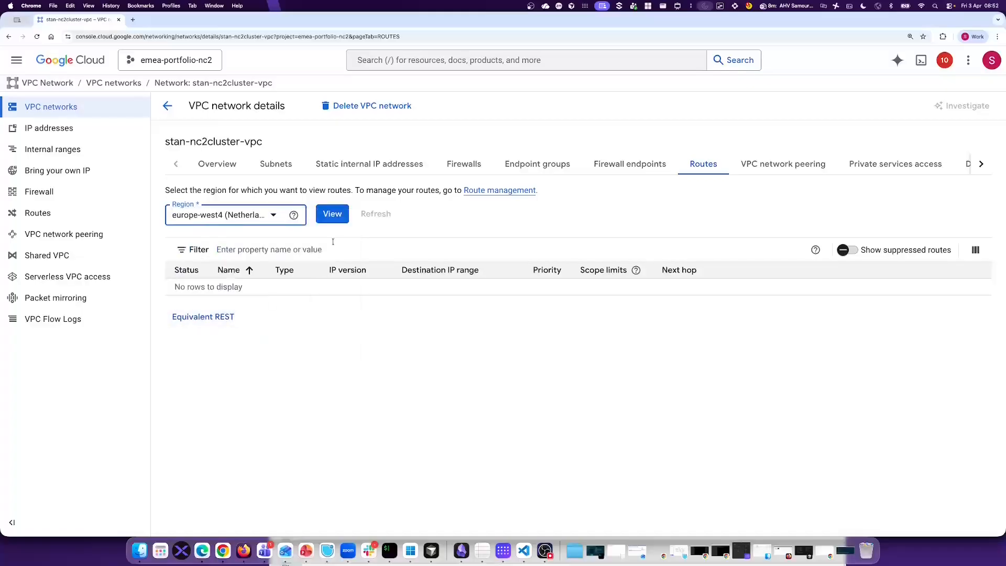
pyautogui.click(337, 215)
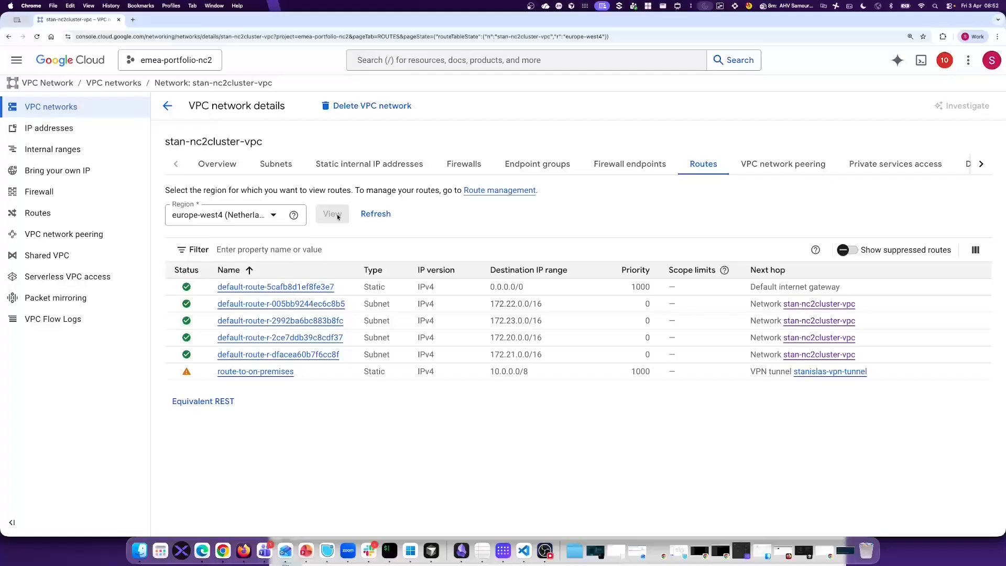
pyautogui.rightClick(338, 217)
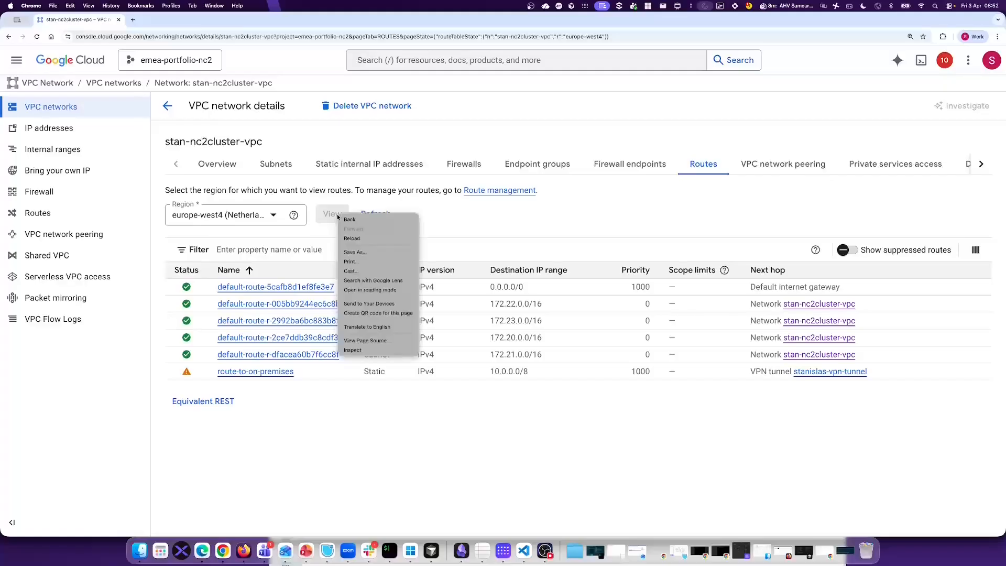
pyautogui.click(418, 205)
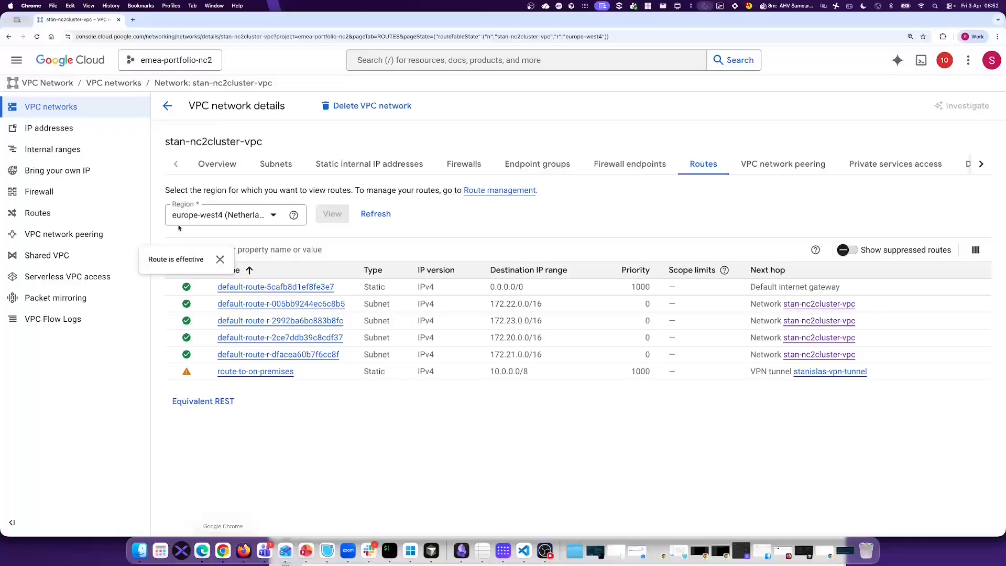
# Open the UniFi Dream-Machine console in a new browser tab and go to its VPN settings.
pyautogui.click(133, 20)
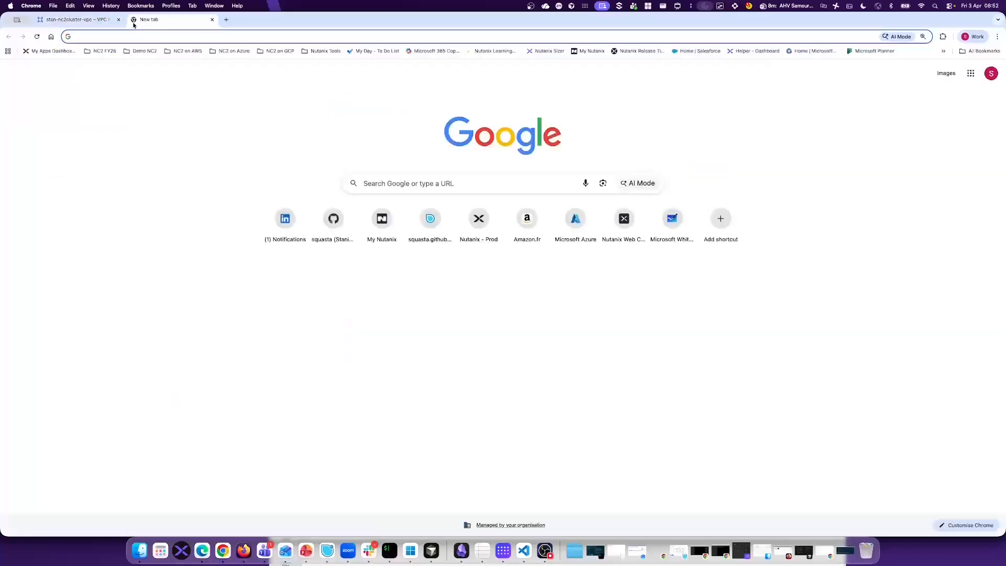
pyautogui.write('ui')
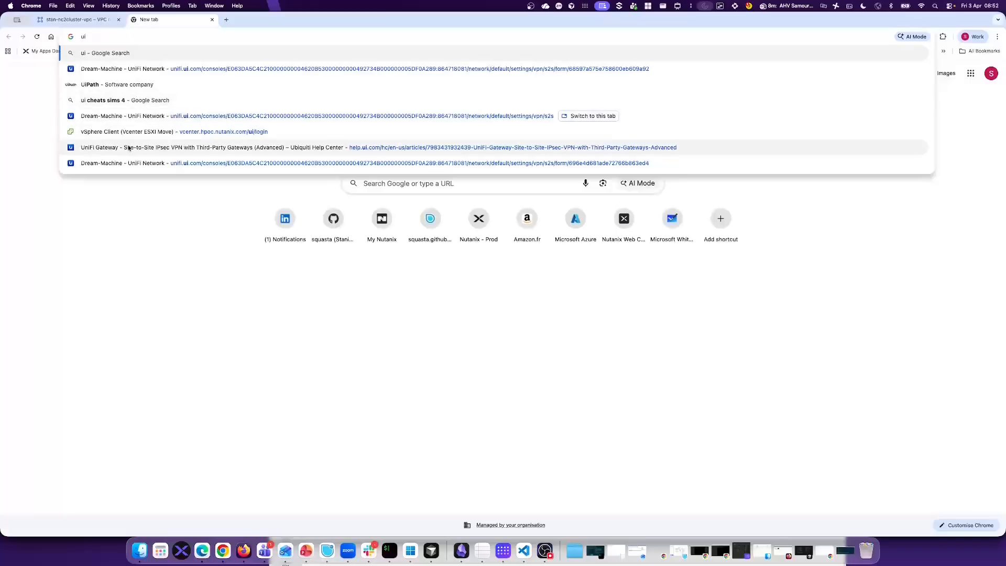
pyautogui.click(129, 163)
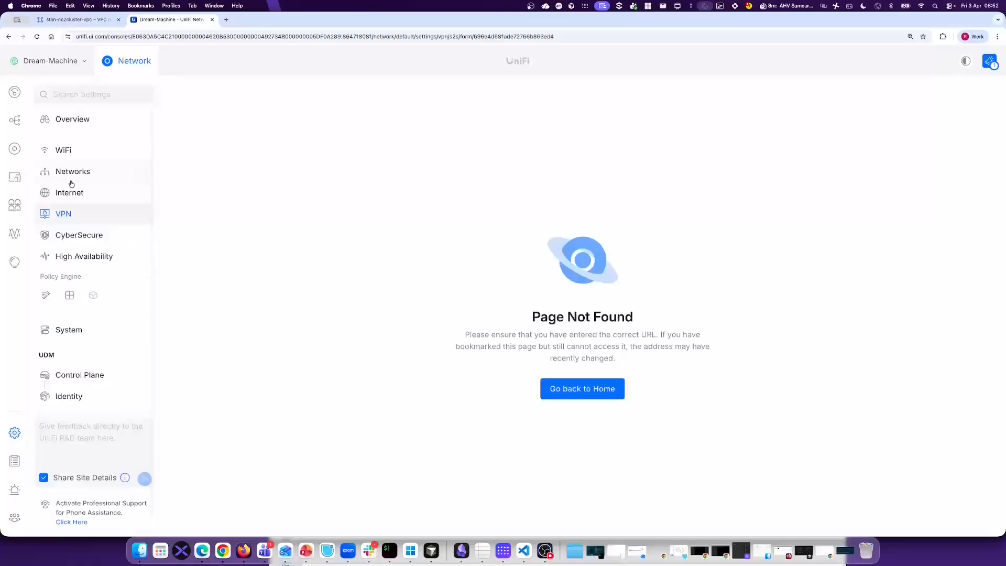
pyautogui.click(131, 213)
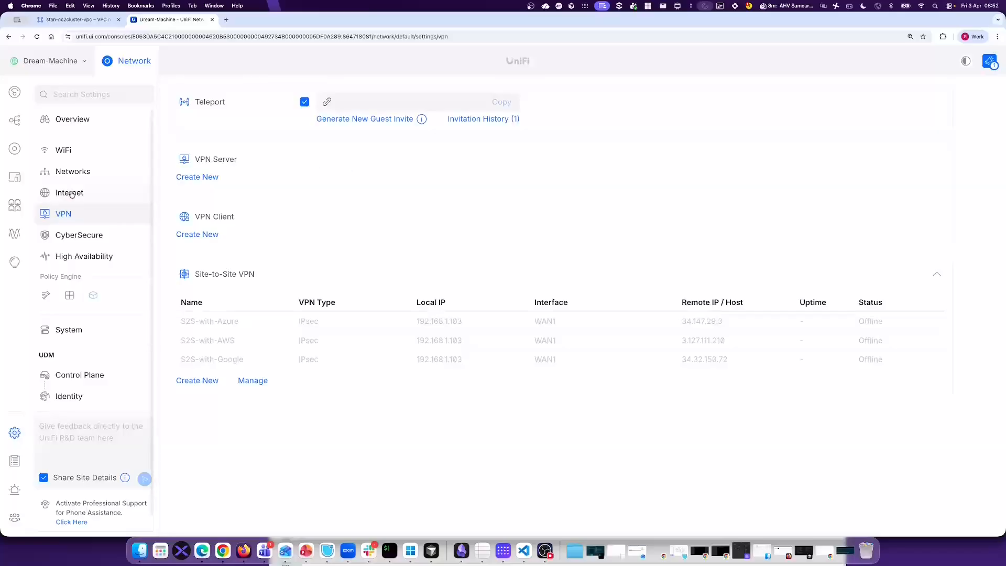
# Resume the S2S-with-Google site-to-site VPN connection and finish managing the VPN list.
pyautogui.click(252, 381)
pyautogui.click(187, 359)
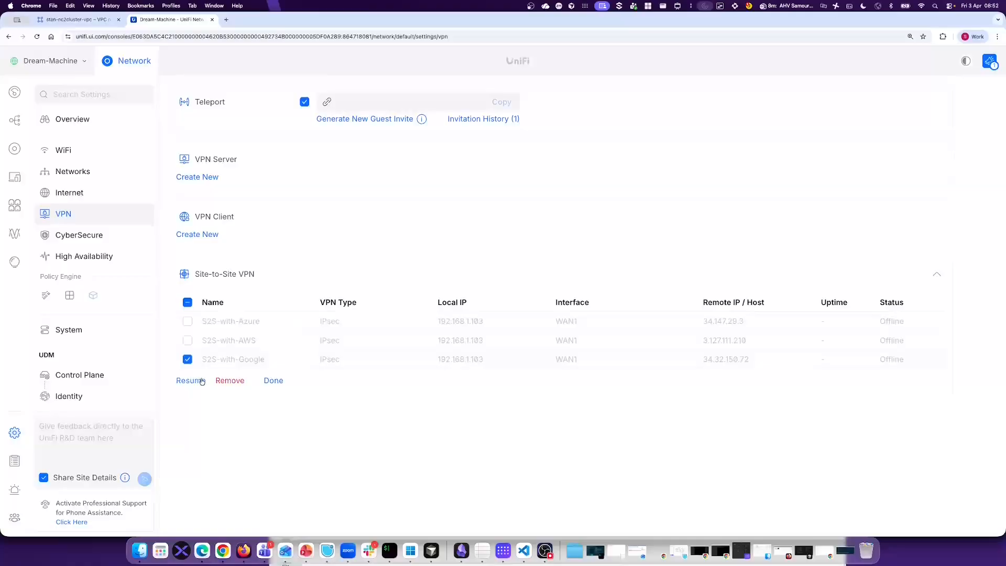
pyautogui.click(202, 381)
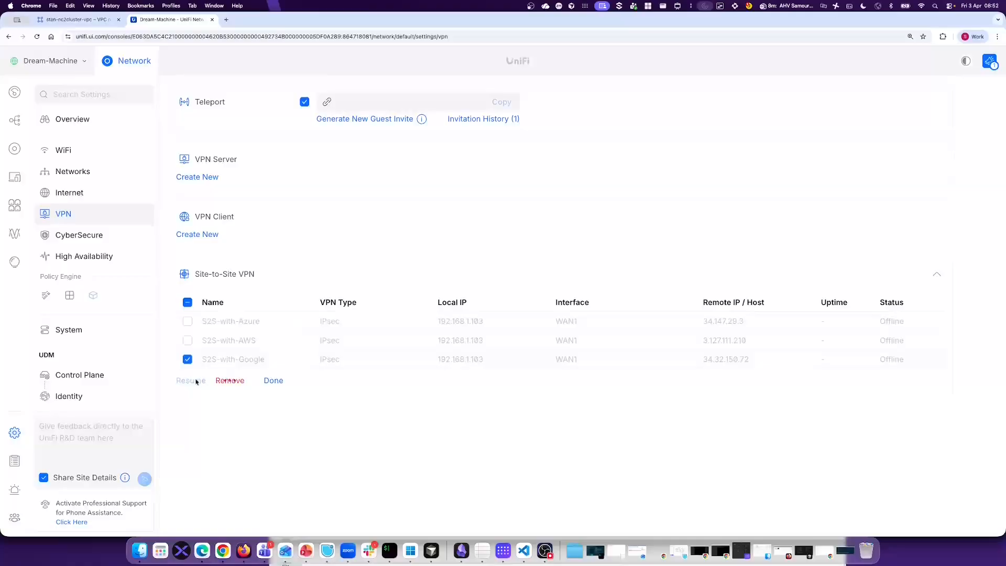
pyautogui.click(267, 381)
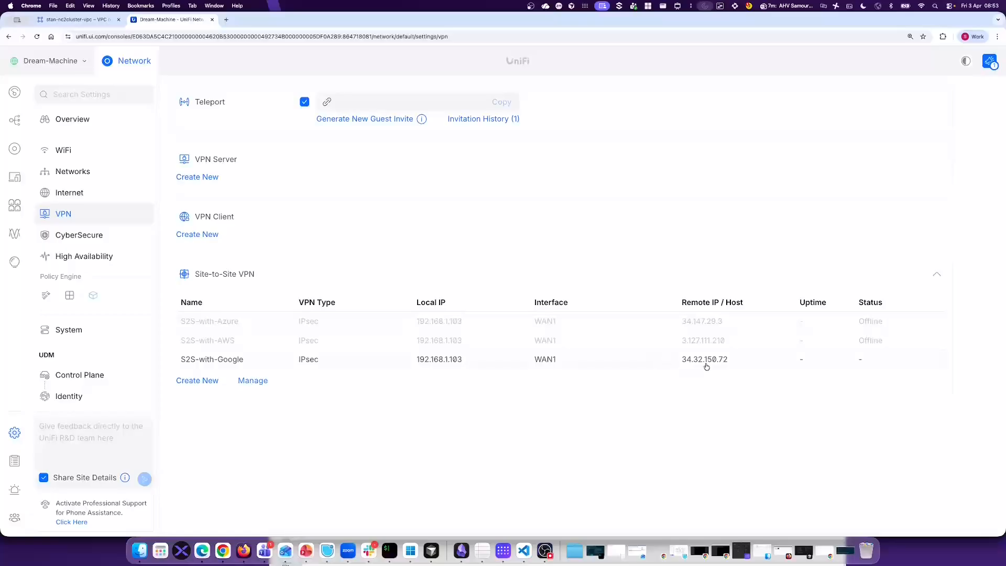
# Reload the UniFi VPN page, then return to the Google Cloud VPC and refresh its europe-west4 routes.
pyautogui.click(38, 37)
pyautogui.click(39, 36)
pyautogui.hotkey('ctrl', 'shift', 'Tab')
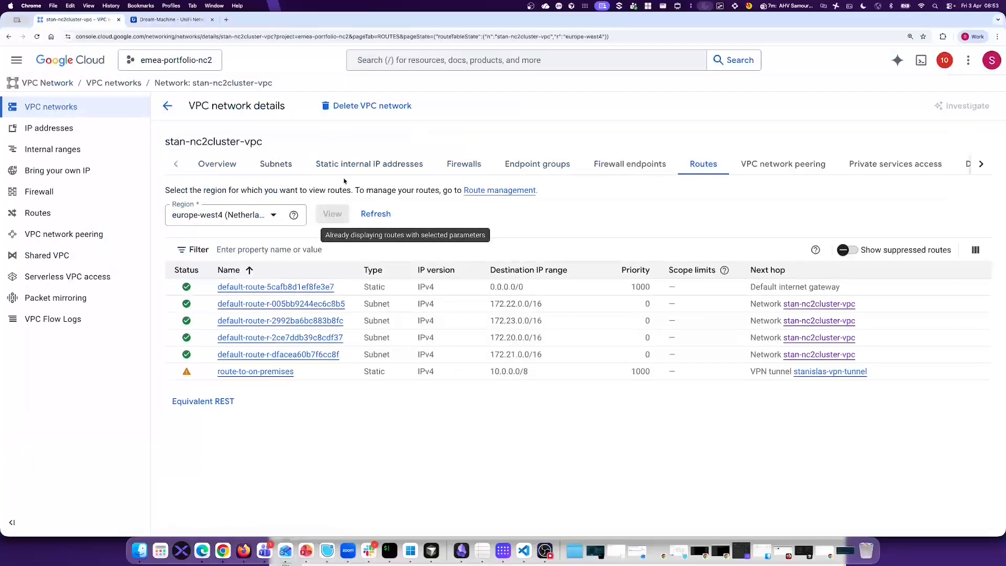
pyautogui.click(380, 215)
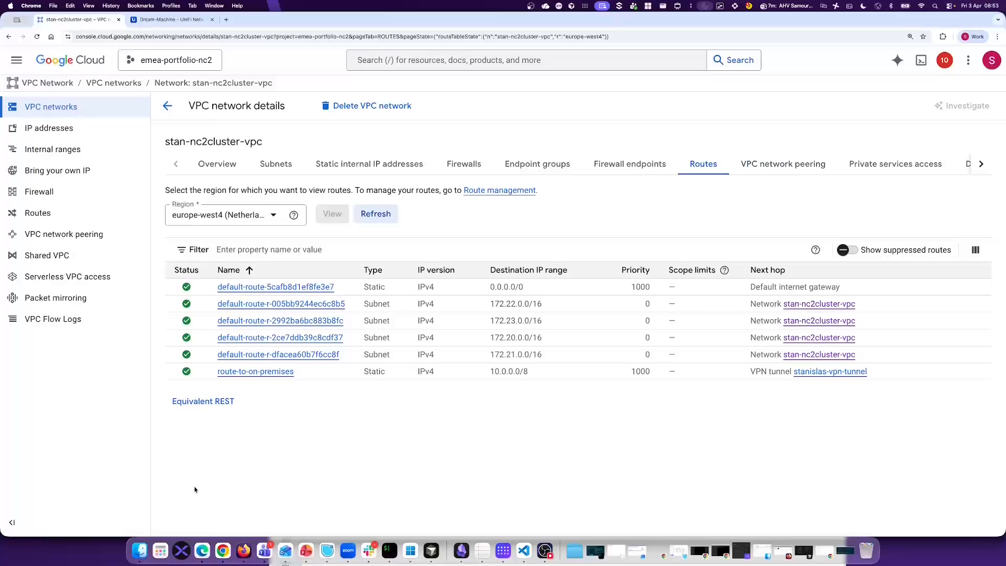
# Switch to the NC2 console in Edge and start creating a cluster named StanOrg-demo.
pyautogui.click(202, 557)
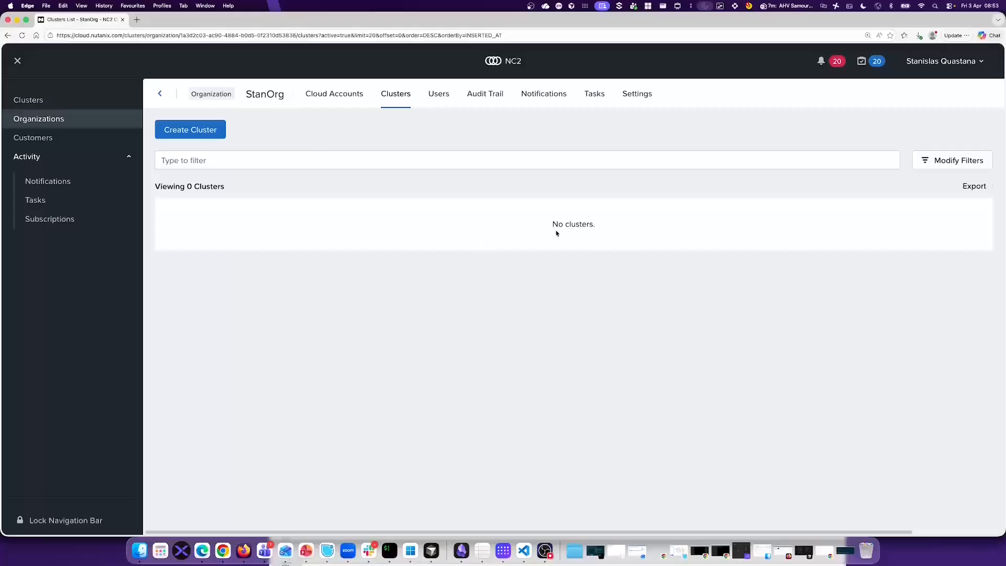
pyautogui.moveTo(551, 225); pyautogui.dragTo(631, 227)
pyautogui.click(571, 287)
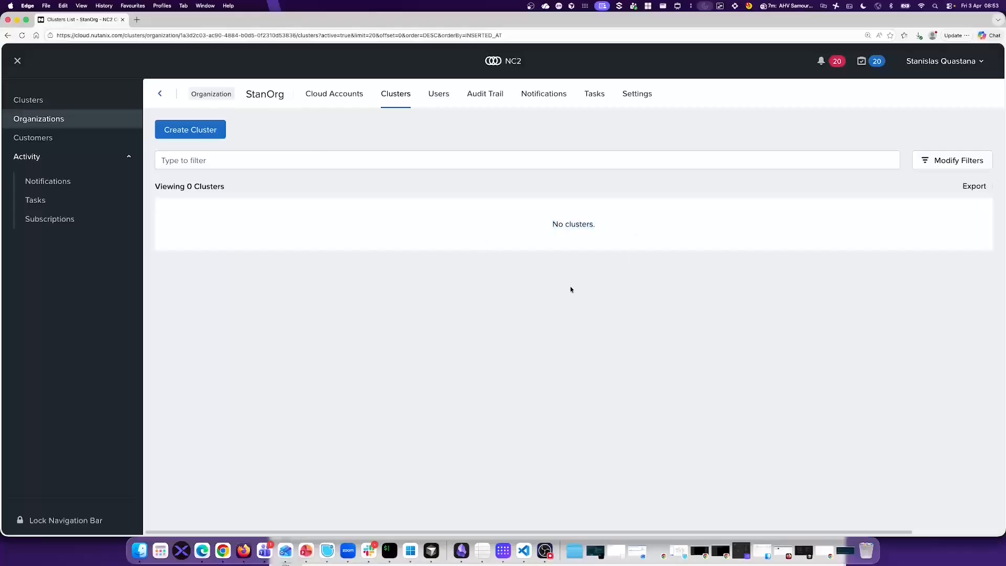
pyautogui.click(166, 131)
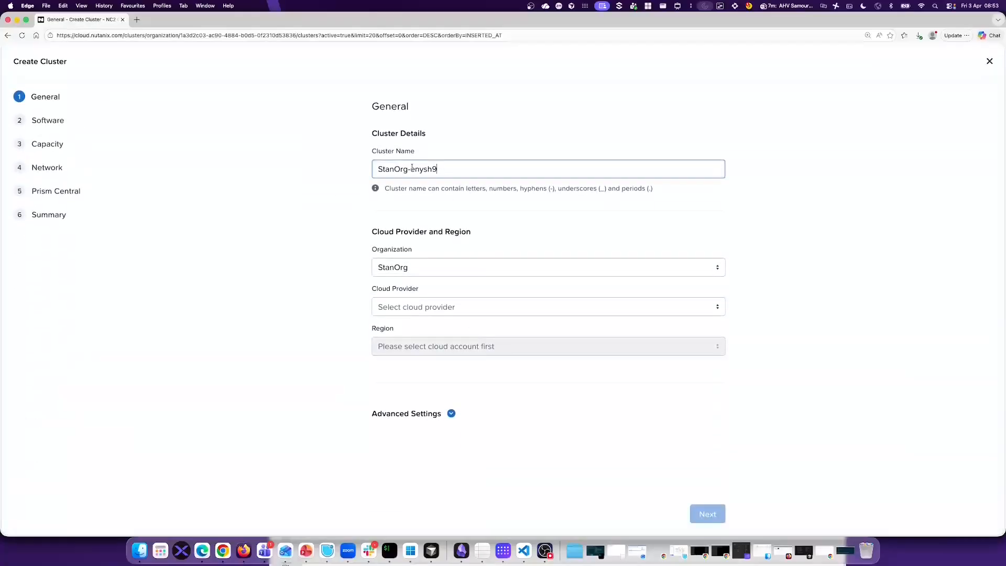
pyautogui.doubleClick(444, 169)
pyautogui.write('demo')
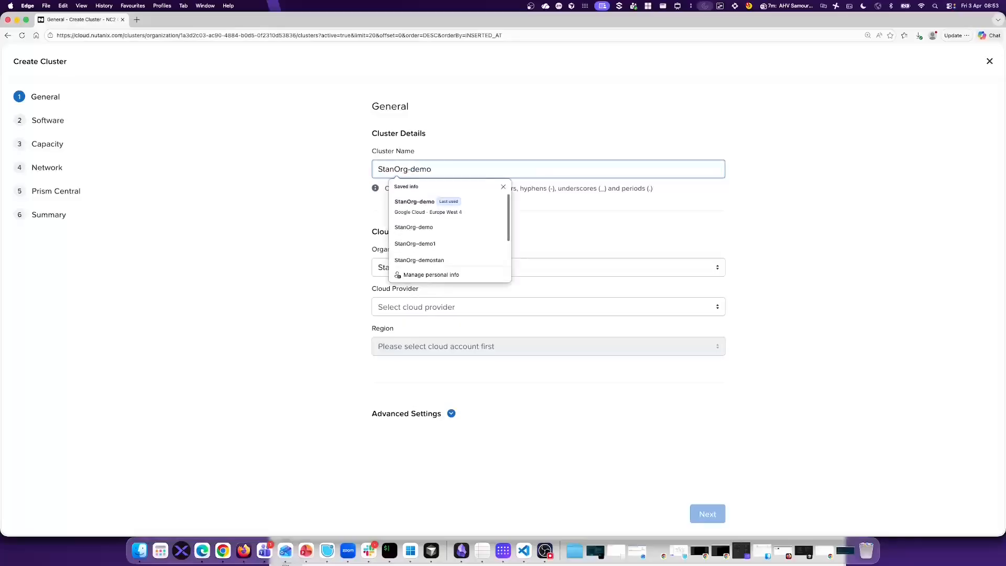
pyautogui.click(586, 129)
# Set the cloud provider to Google Cloud and the cloud account to StanOrg EMEA Specialist Google Cloud Account.
pyautogui.click(438, 308)
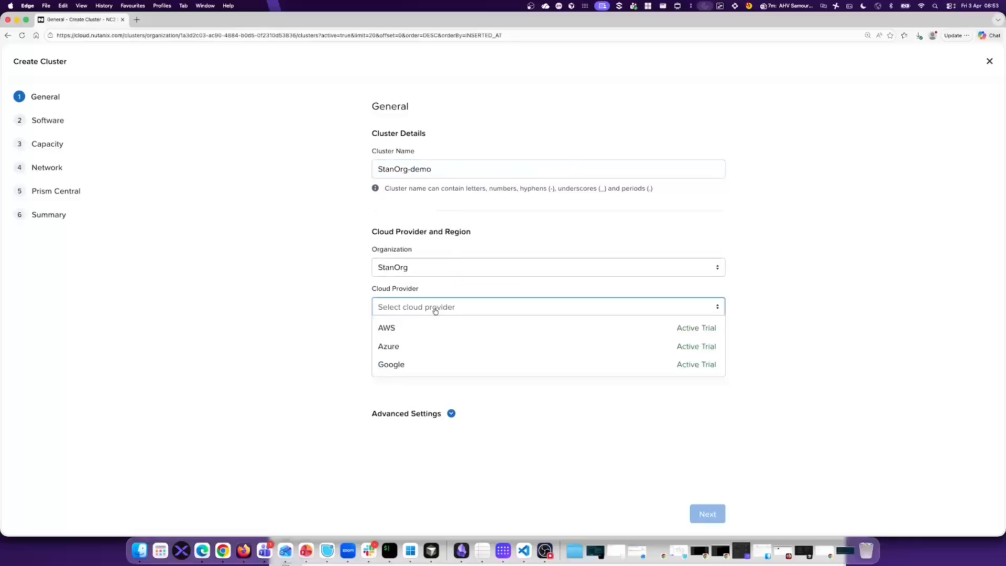
pyautogui.click(402, 365)
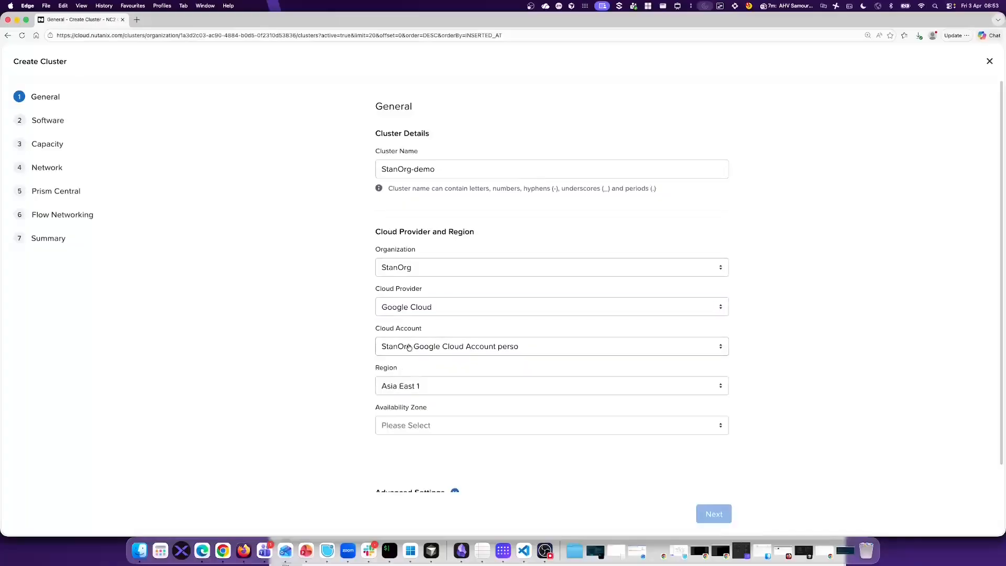
pyautogui.click(409, 346)
pyautogui.click(417, 386)
# Set the cluster's region to Europe West 4 and its availability zone to europe-west4-b.
pyautogui.click(438, 388)
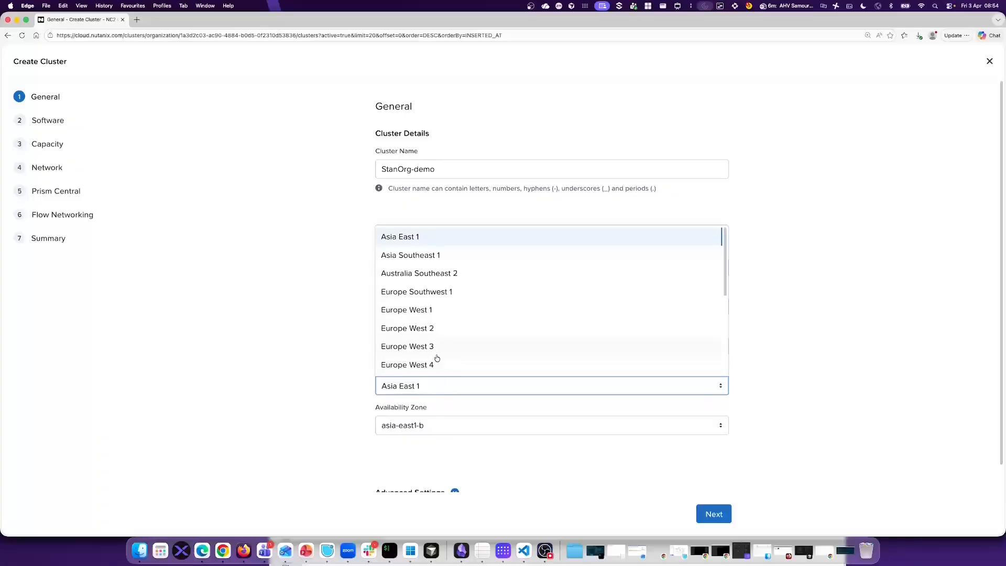
pyautogui.scroll(-3, 436, 357)
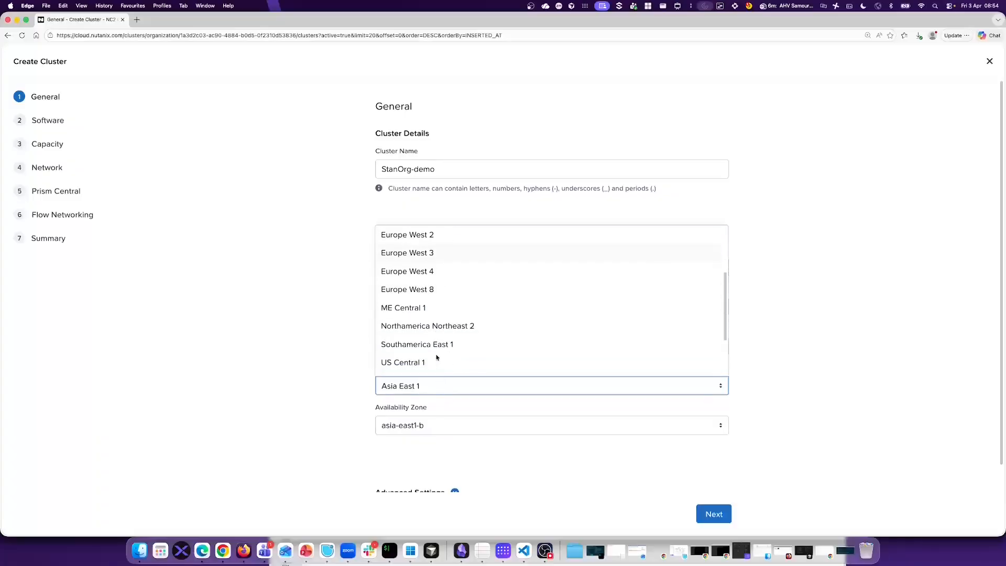
pyautogui.click(431, 273)
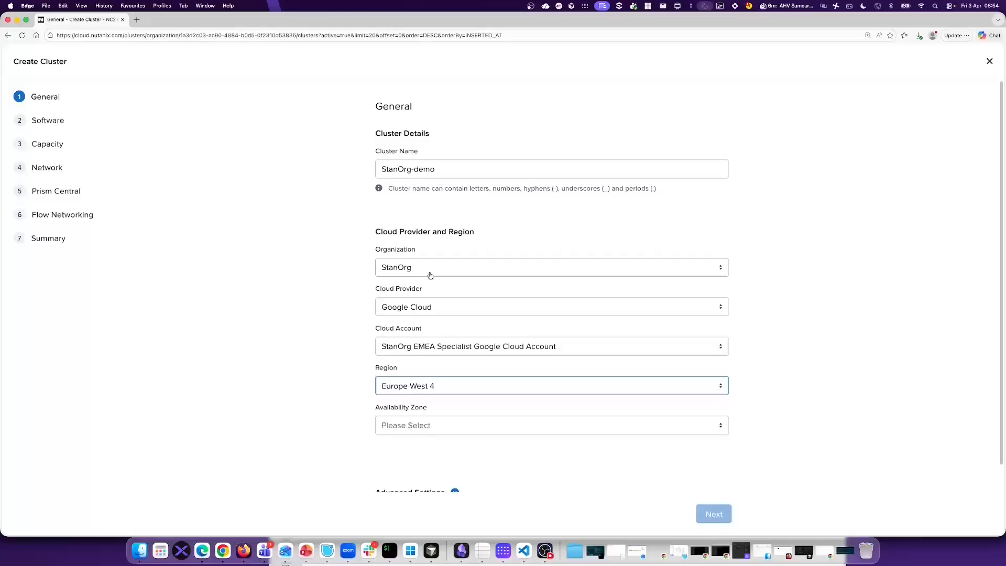
pyautogui.click(447, 432)
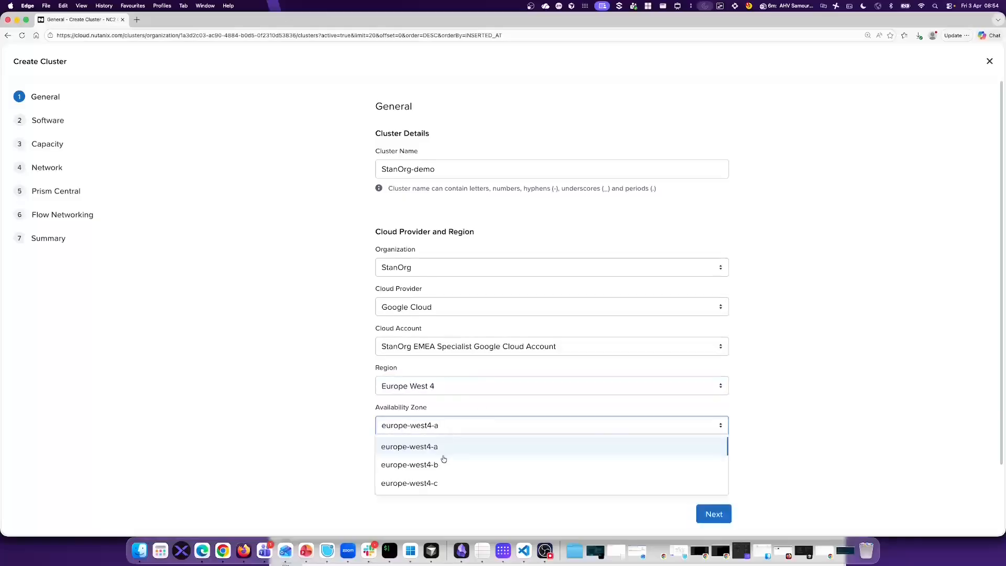
pyautogui.click(433, 469)
# Expand the general advanced settings, leave scheduled termination off, and proceed to the software and licensing settings.
pyautogui.scroll(-1, 366, 380)
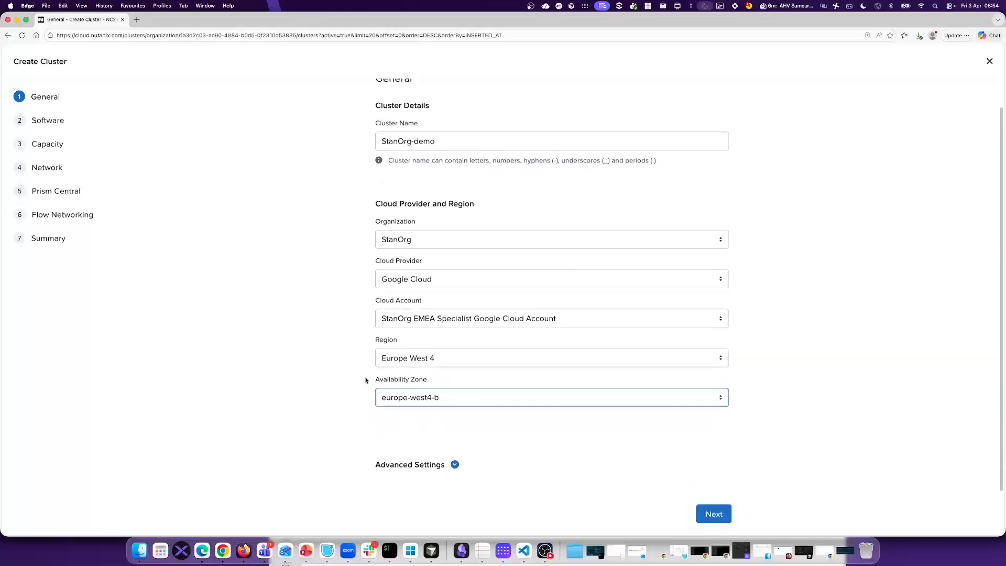
pyautogui.click(455, 464)
pyautogui.scroll(-2, 526, 428)
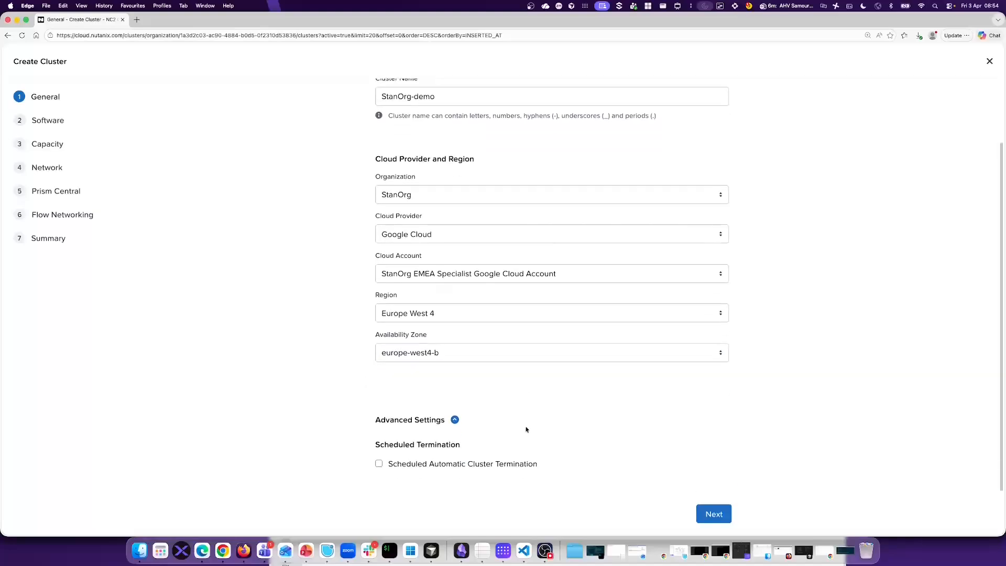
pyautogui.click(714, 514)
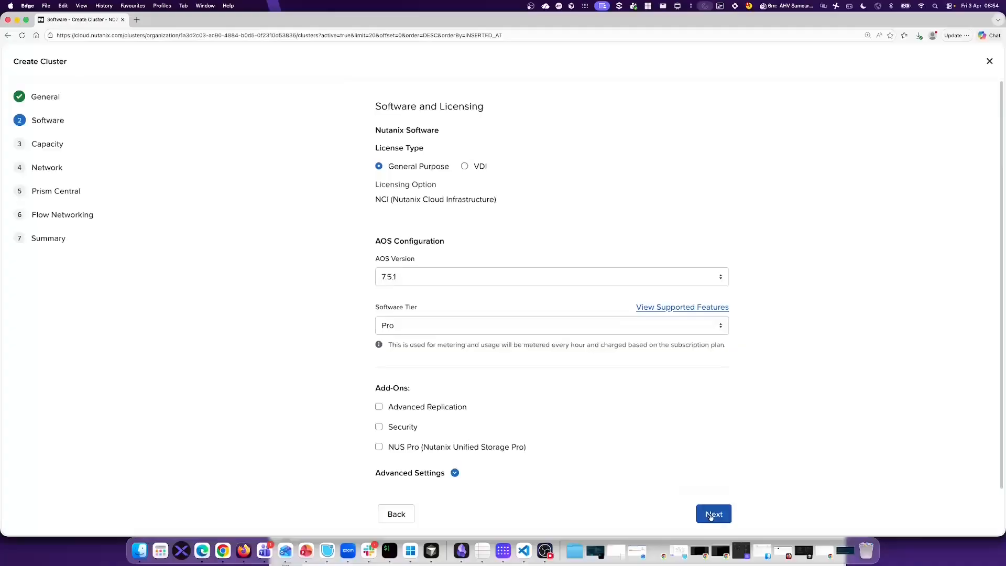
# Set the AOS version to 7.3.1.1 and the software tier to Ultimate.
pyautogui.click(452, 283)
pyautogui.click(401, 315)
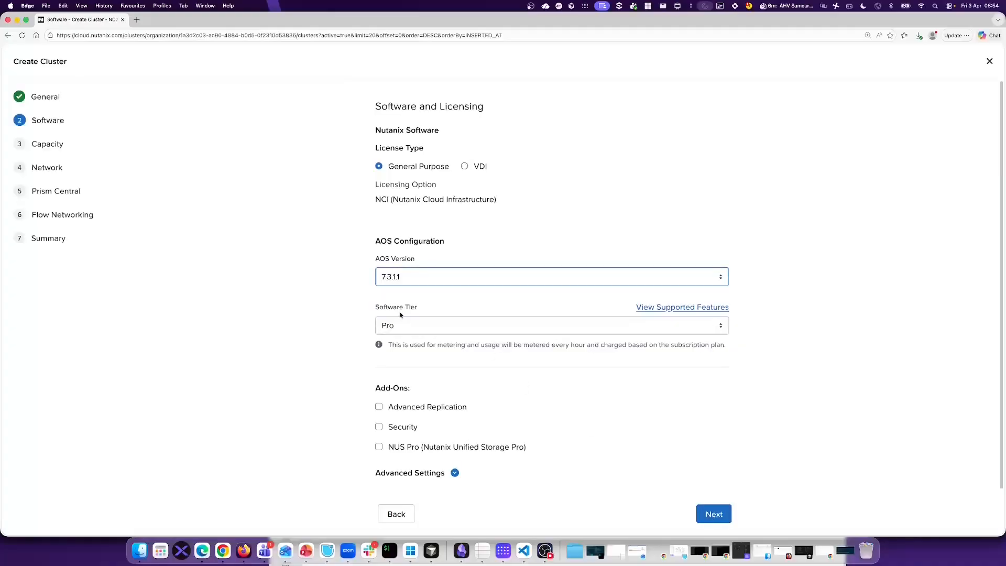
pyautogui.click(451, 334)
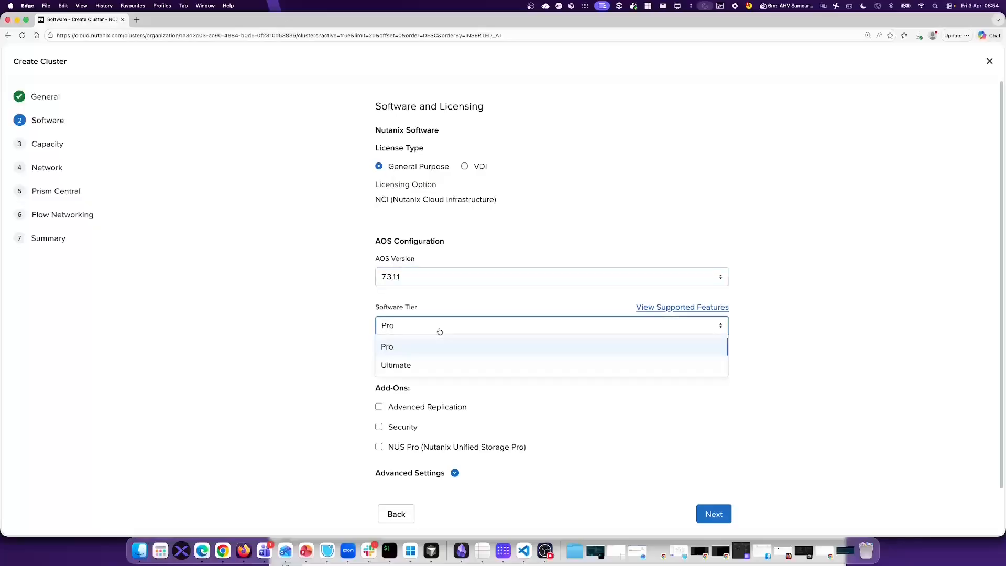
pyautogui.click(404, 369)
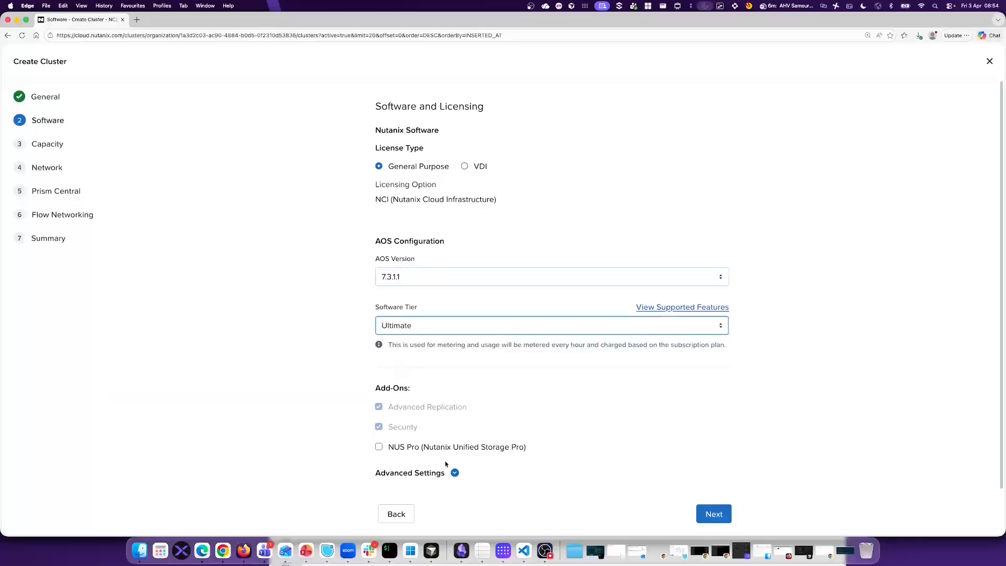
# Expand the software advanced settings, keep the General cluster configuration for workload licensing, and proceed to the capacity settings.
pyautogui.click(455, 473)
pyautogui.scroll(-4, 519, 432)
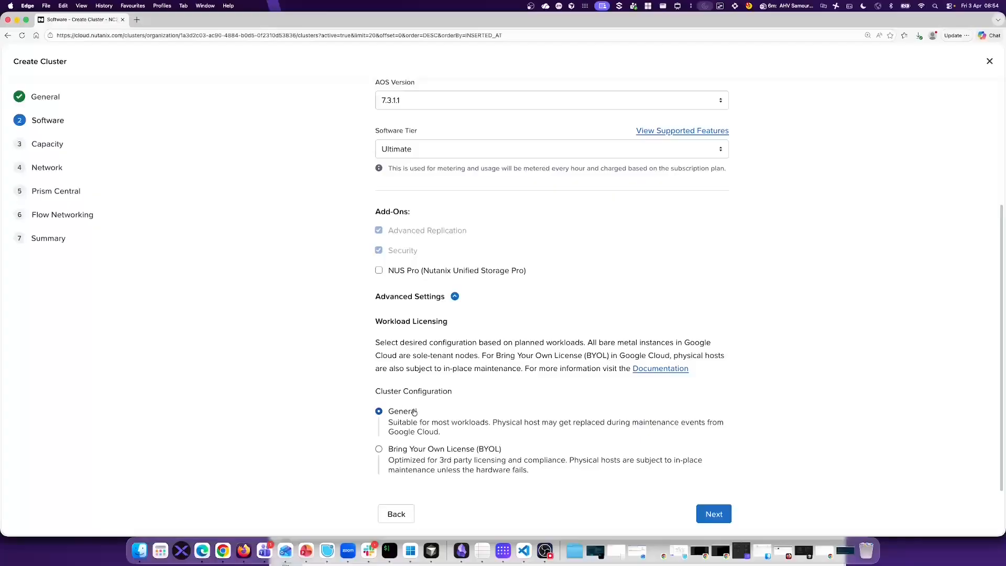
pyautogui.click(720, 517)
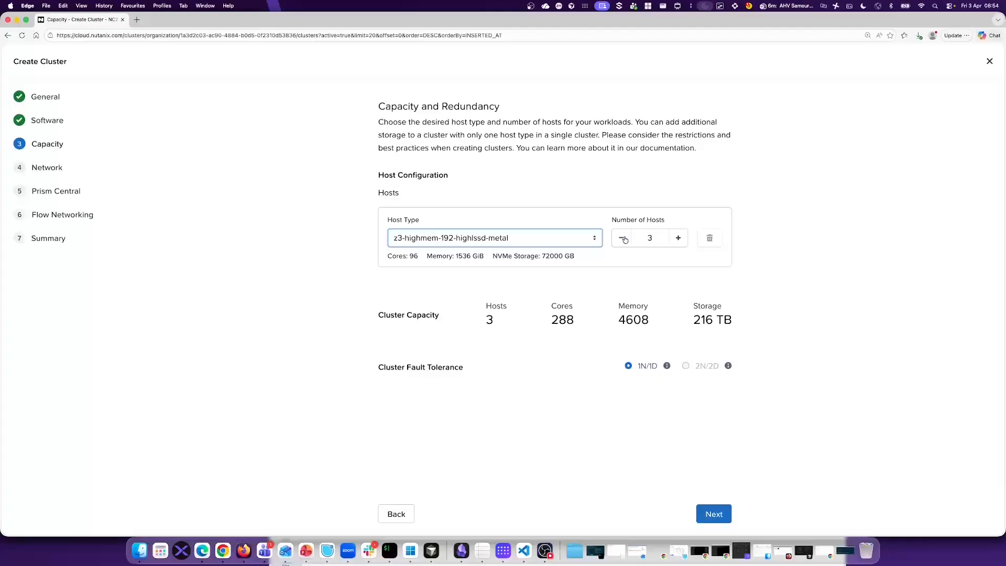
# Set the host type to c4-standard-288-lssd-metal with 1 host, and proceed to the network settings.
pyautogui.click(565, 241)
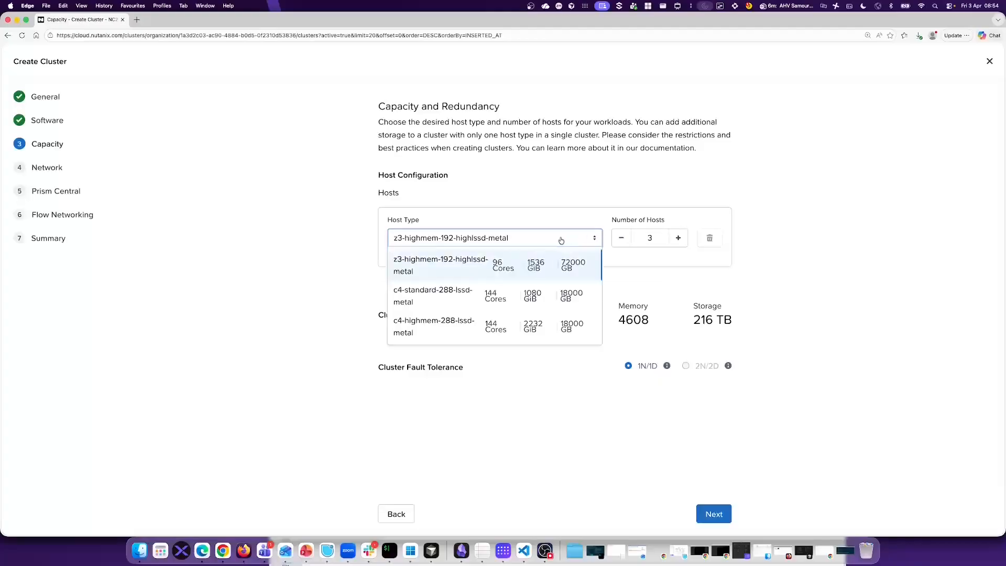
pyautogui.click(411, 304)
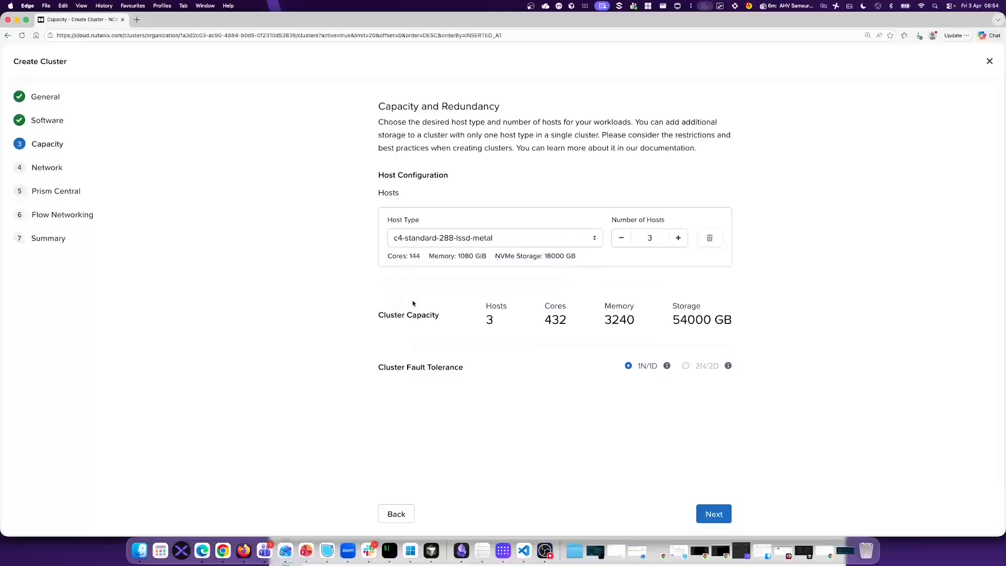
pyautogui.click(622, 239)
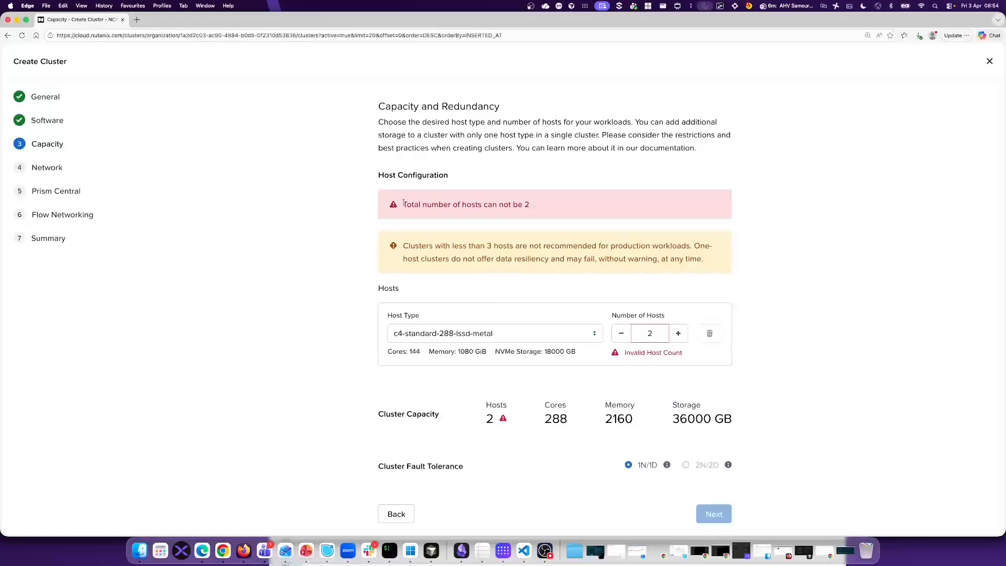
pyautogui.moveTo(402, 203); pyautogui.dragTo(557, 207)
pyautogui.click(622, 334)
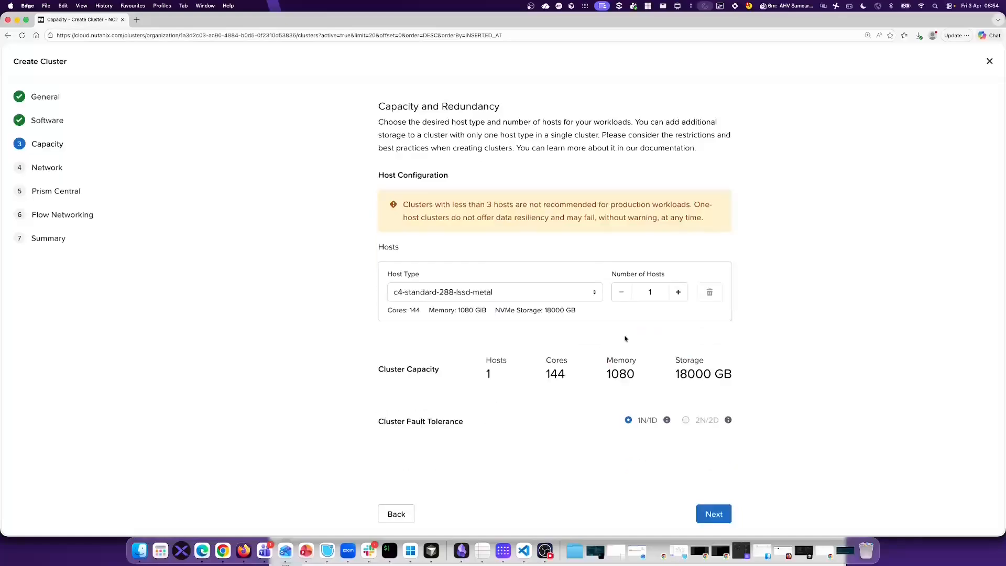
pyautogui.click(722, 520)
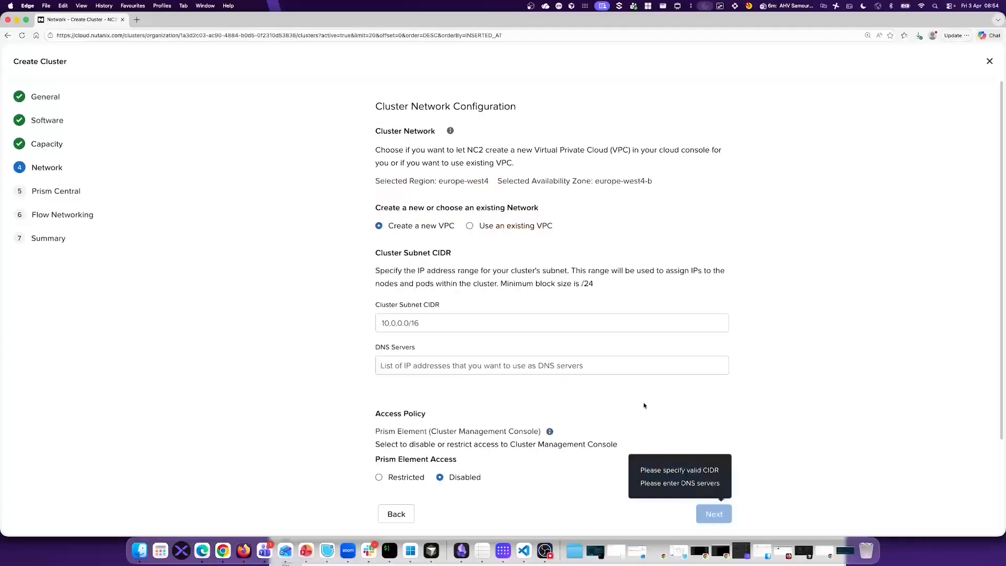
# Use the existing VPC stan-nc2cluster-vpc with cluster-management-subnet (172.20.0.0/16), keep both access policies disabled, and proceed to Prism Central.
pyautogui.click(470, 227)
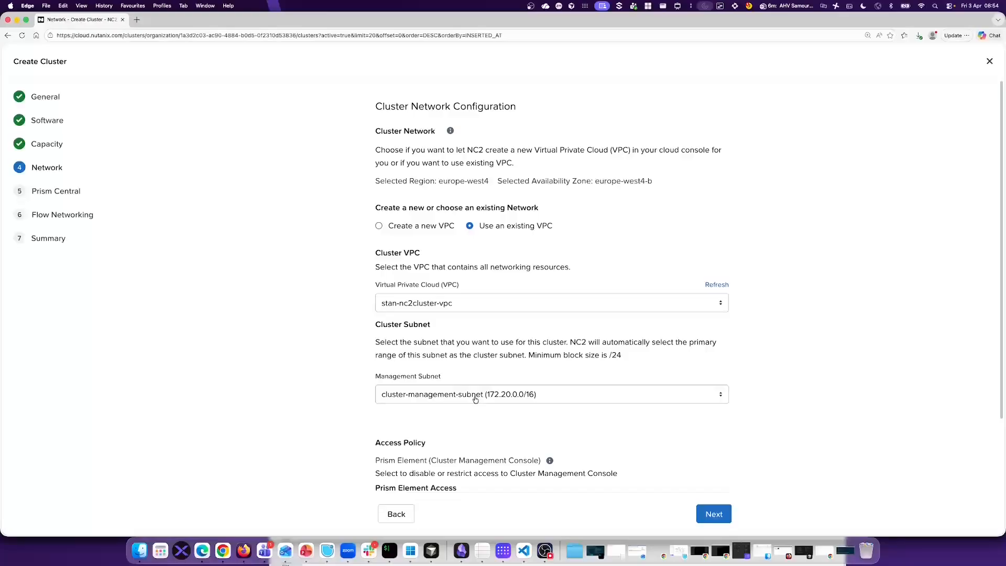
pyautogui.scroll(-3, 513, 399)
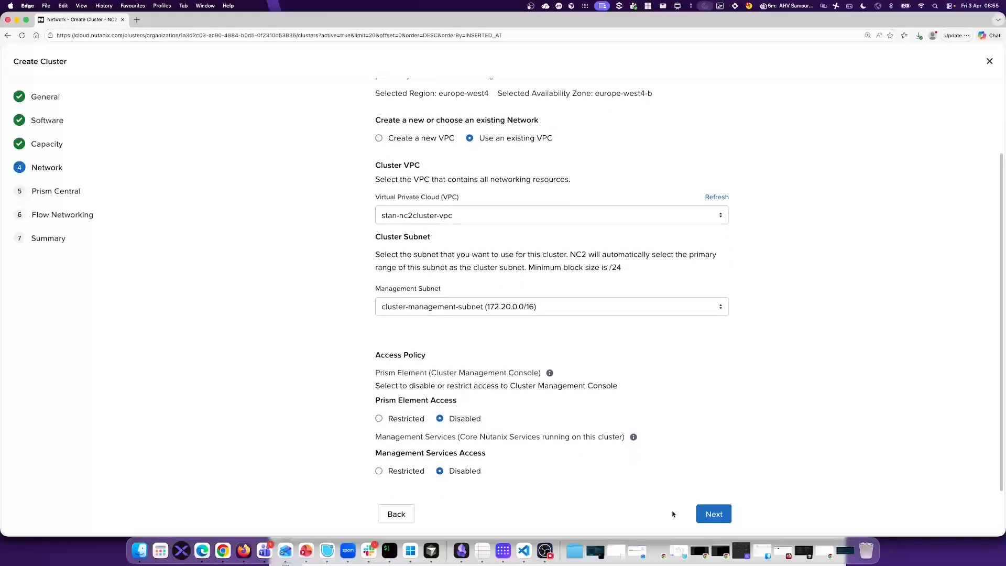
pyautogui.click(710, 519)
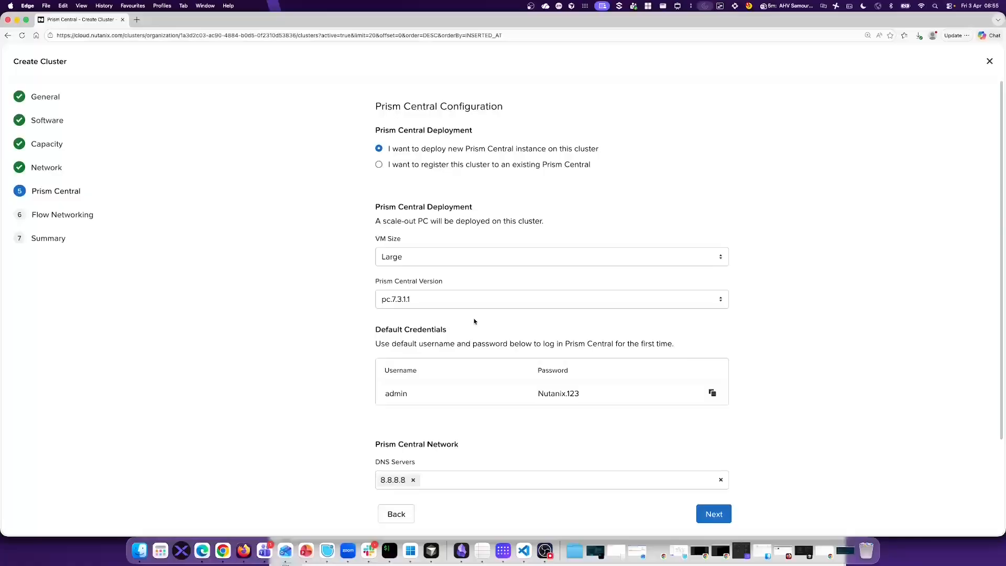
# Expand the Prism Central advanced settings, keep the default deployment, DNS and NTP values, and proceed to Flow Networking.
pyautogui.scroll(-2, 476, 328)
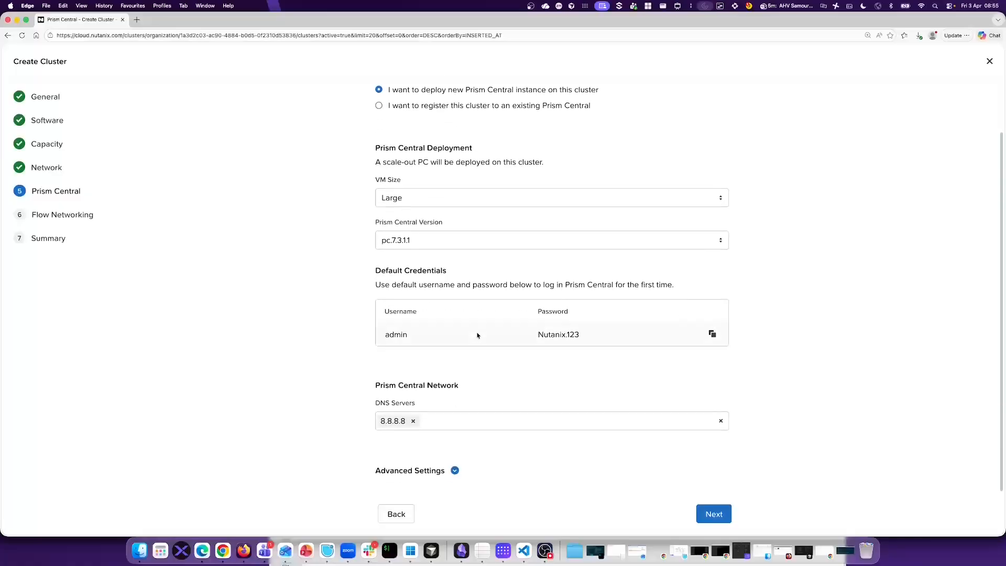
pyautogui.click(455, 470)
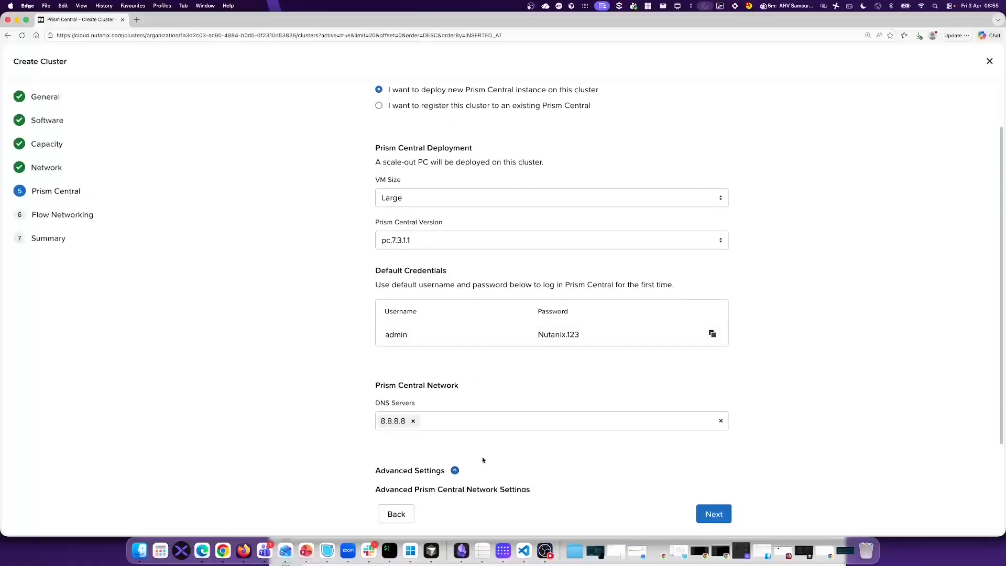
pyautogui.scroll(-2, 500, 413)
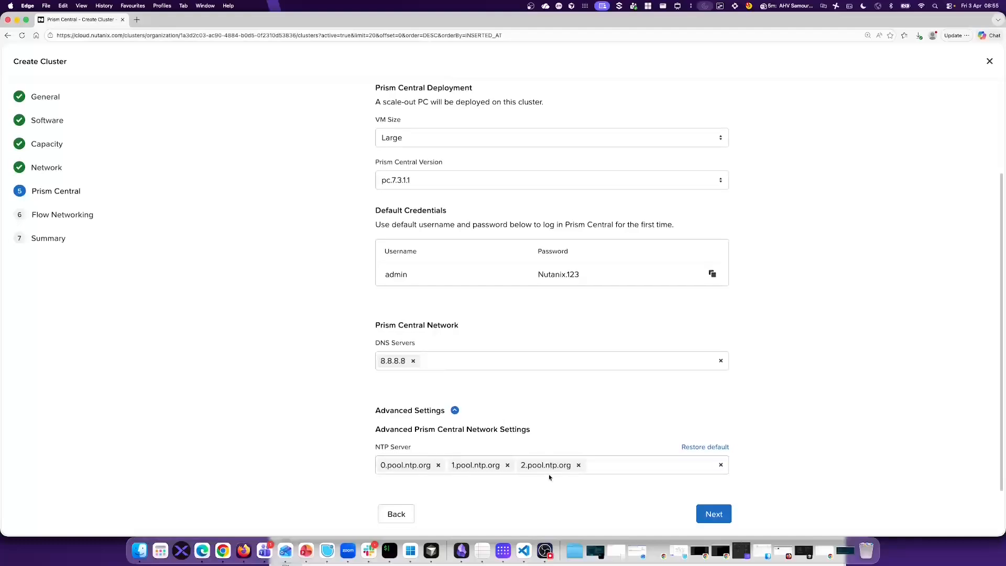
pyautogui.click(716, 514)
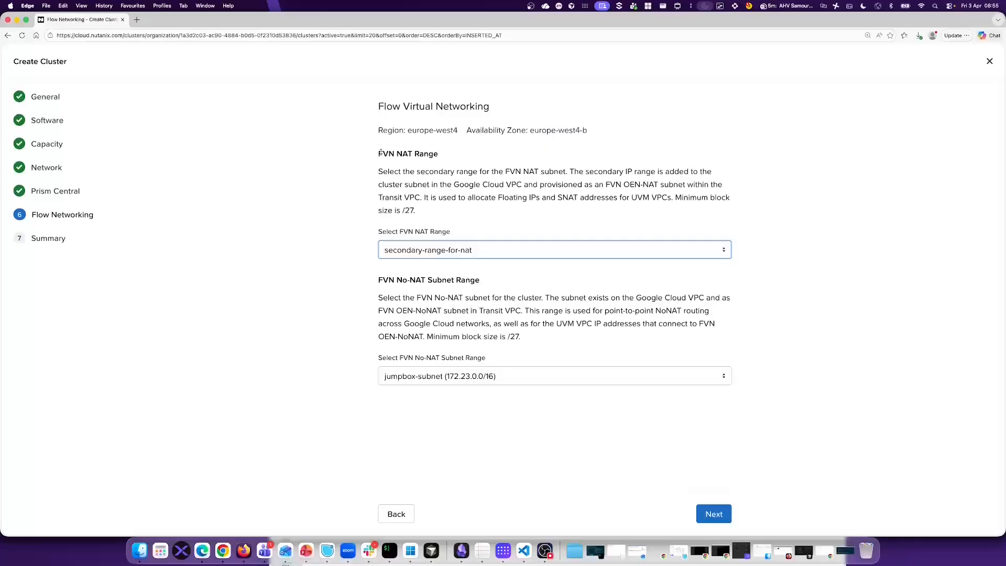
# Keep secondary-range-for-nat as the FVN NAT range, set the No-NAT subnet range to nonat-subnet (172.22.0.0/16), and proceed to the summary.
pyautogui.moveTo(378, 152); pyautogui.dragTo(466, 156)
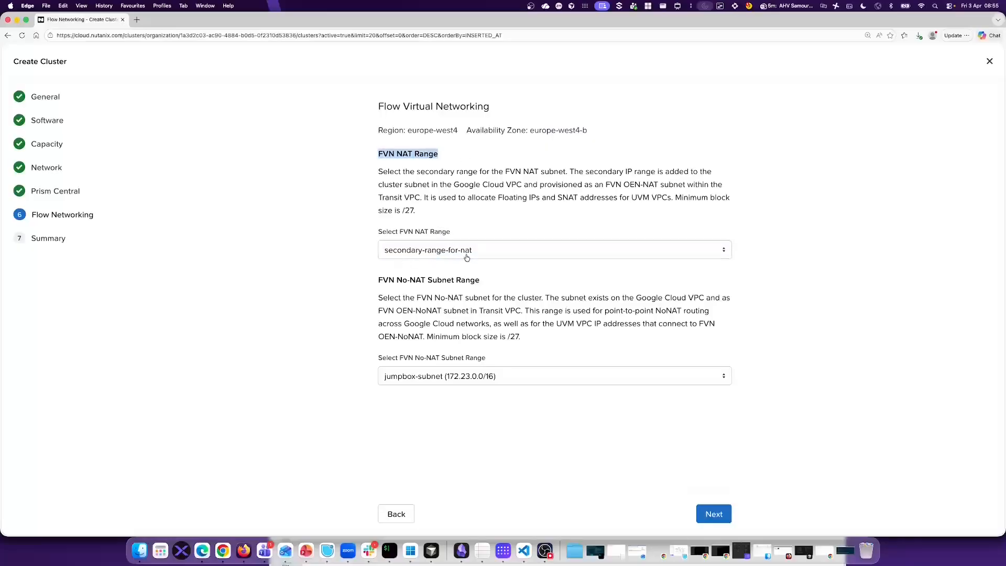
pyautogui.moveTo(378, 281); pyautogui.dragTo(483, 283)
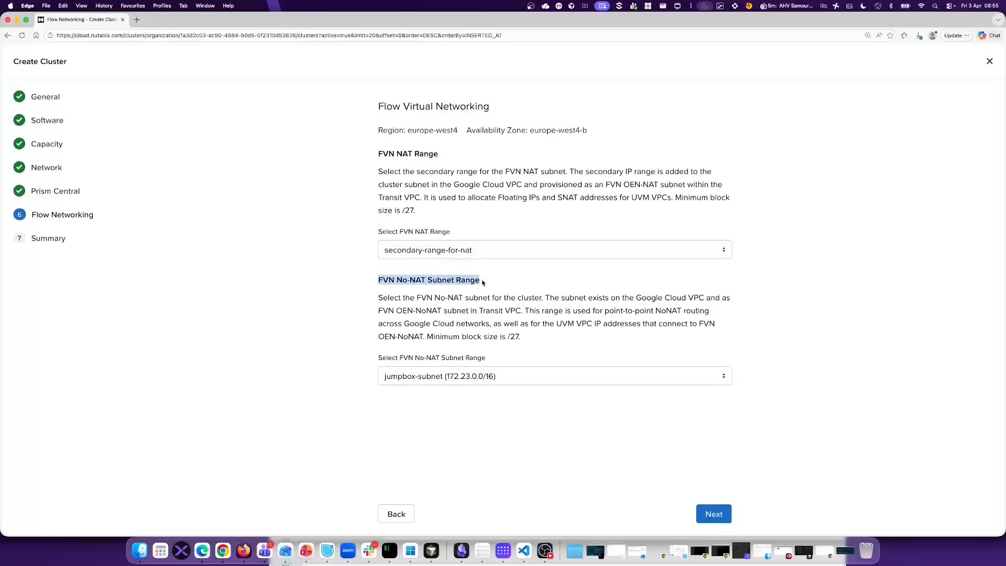
pyautogui.click(502, 379)
pyautogui.click(421, 417)
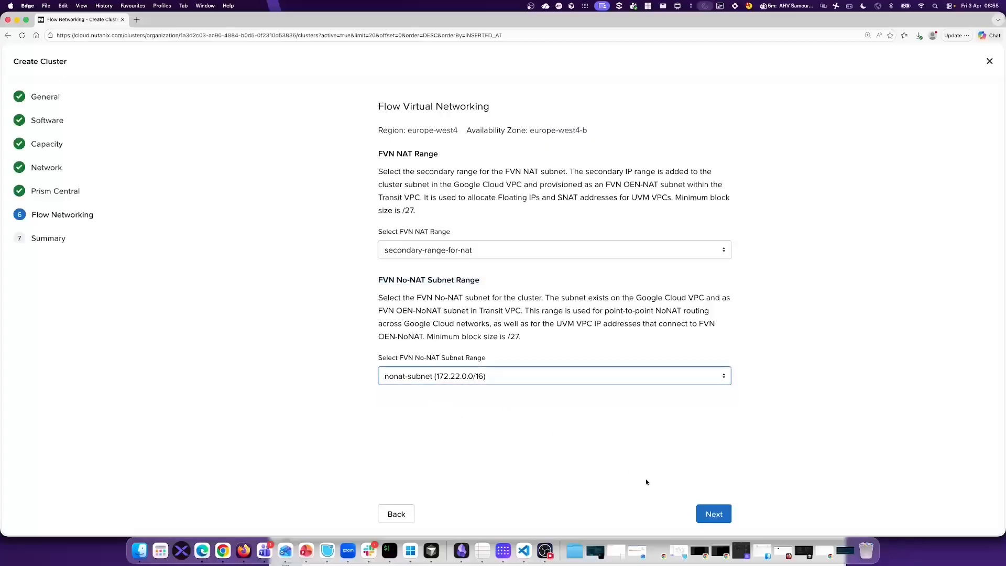
pyautogui.click(712, 514)
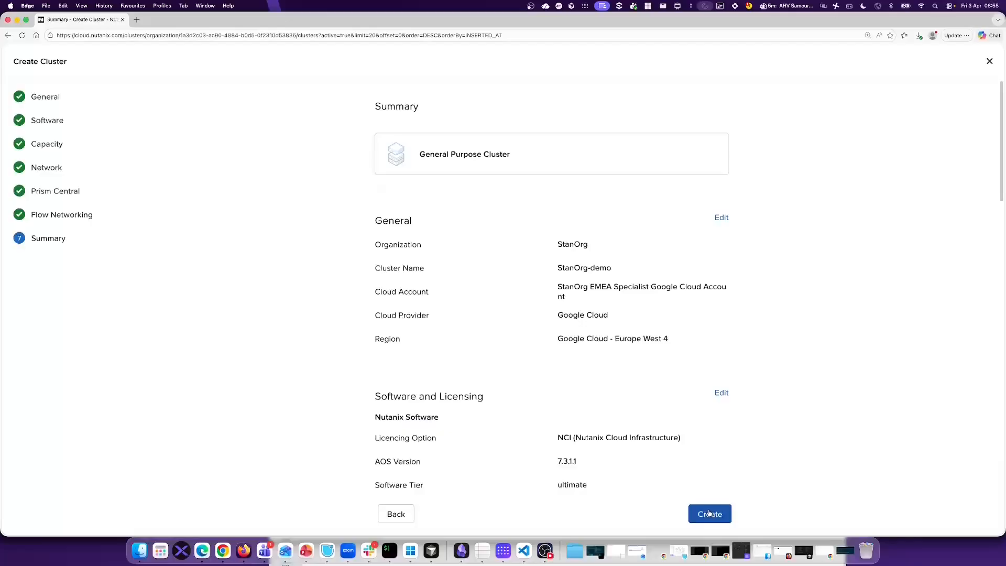
# Review the software, capacity and network sections of the summary, and create the cluster.
pyautogui.scroll(-6, 674, 341)
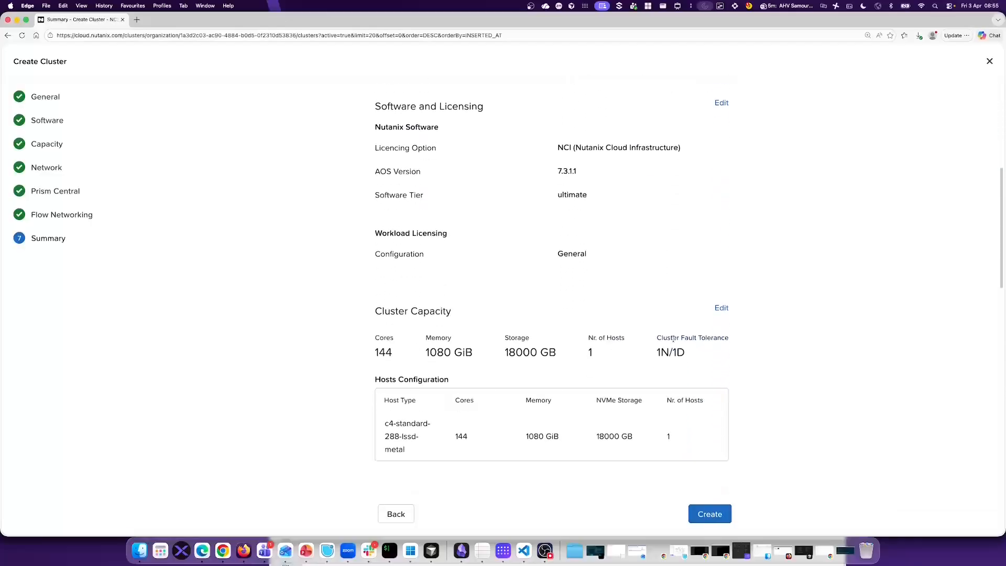
pyautogui.scroll(-3, 674, 341)
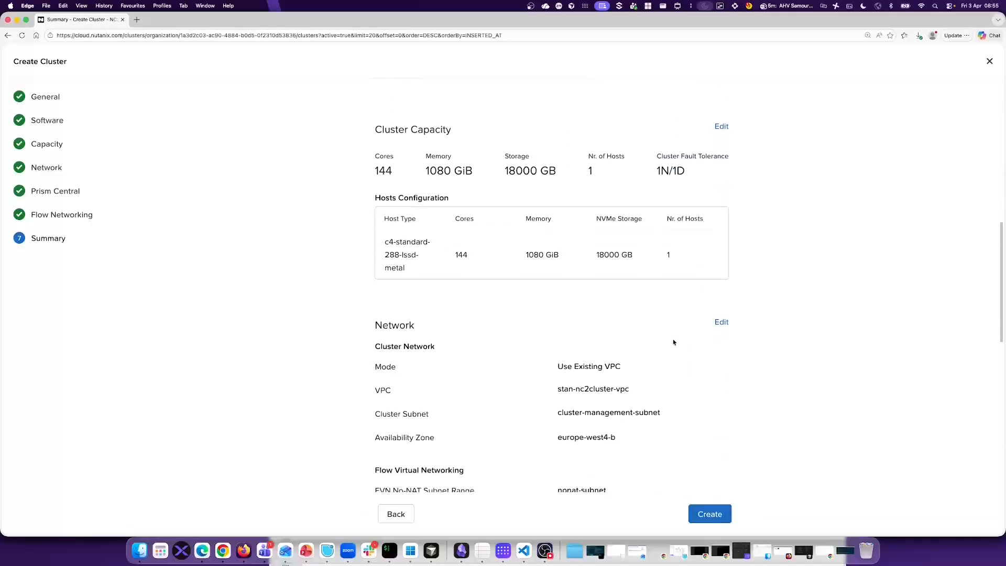
pyautogui.scroll(-2, 674, 341)
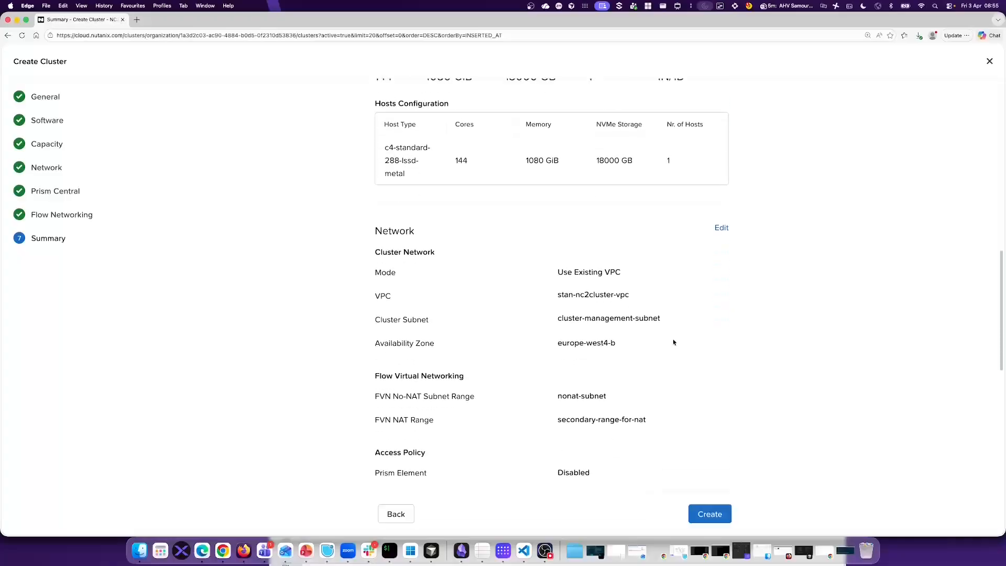
pyautogui.scroll(-1, 674, 342)
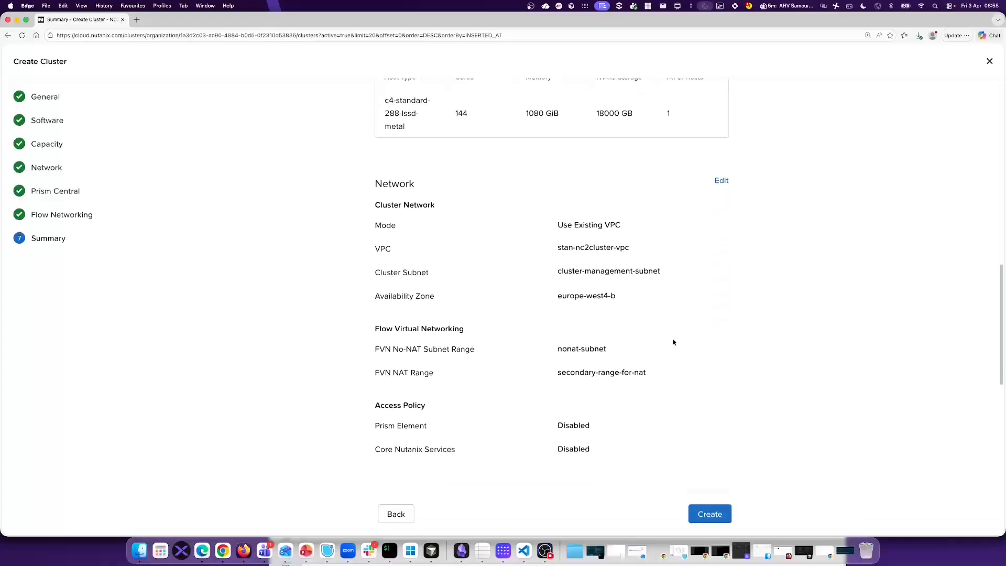
pyautogui.click(718, 519)
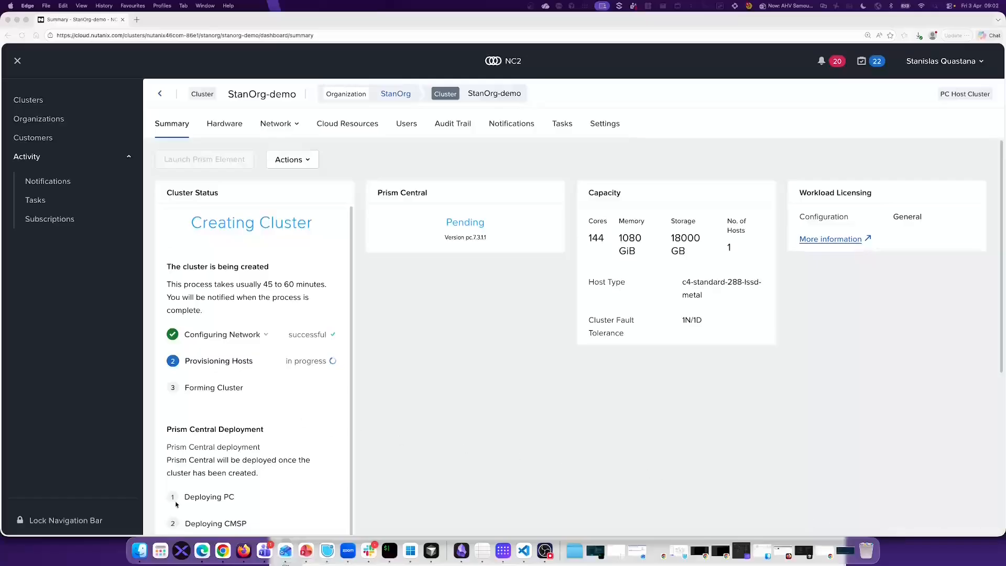
# Switch to the Google Cloud console, refresh the VPC firewall rules of stan-nc2cluster-vpc, and examine the rules added for the cluster.
pyautogui.click(224, 552)
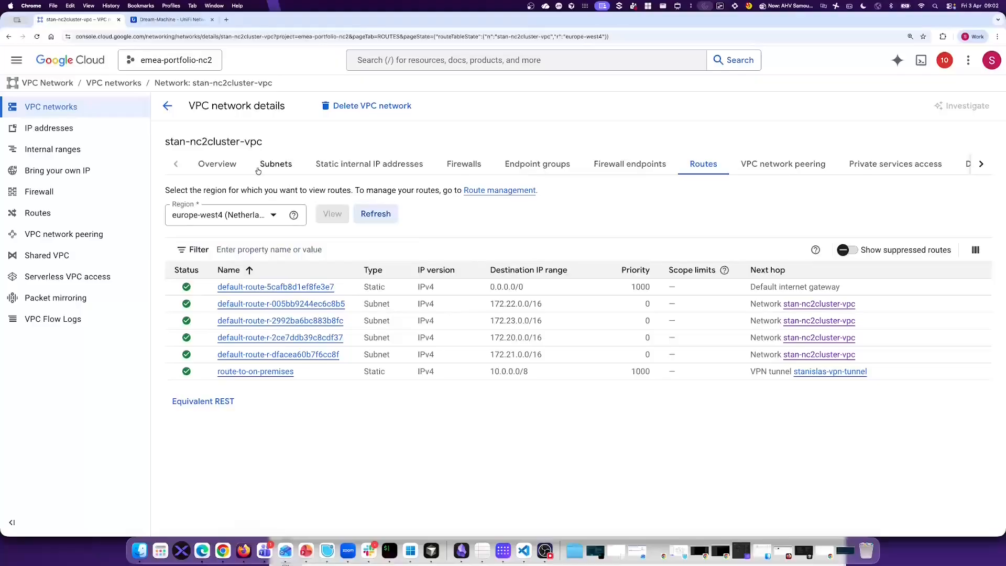
pyautogui.click(455, 166)
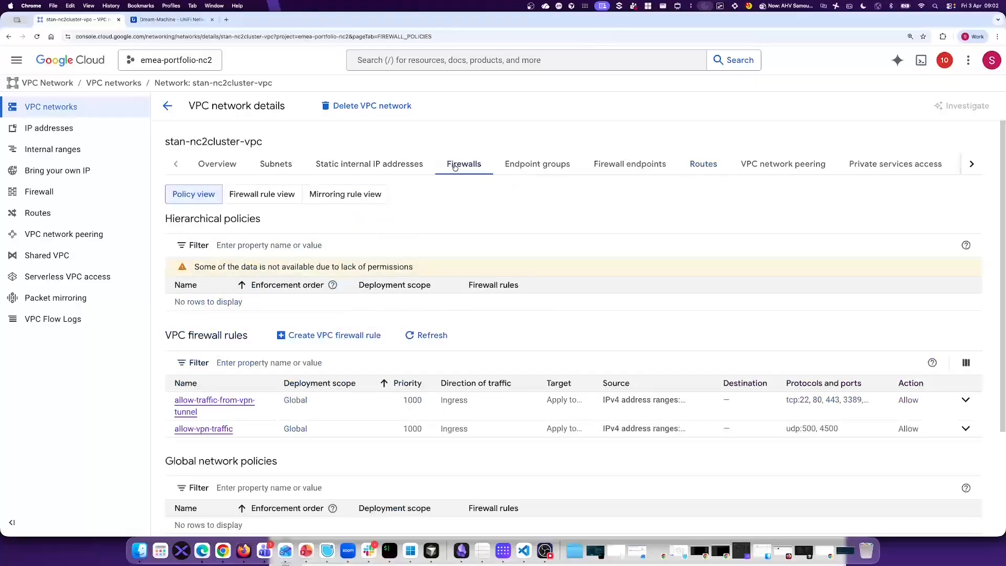
pyautogui.click(427, 335)
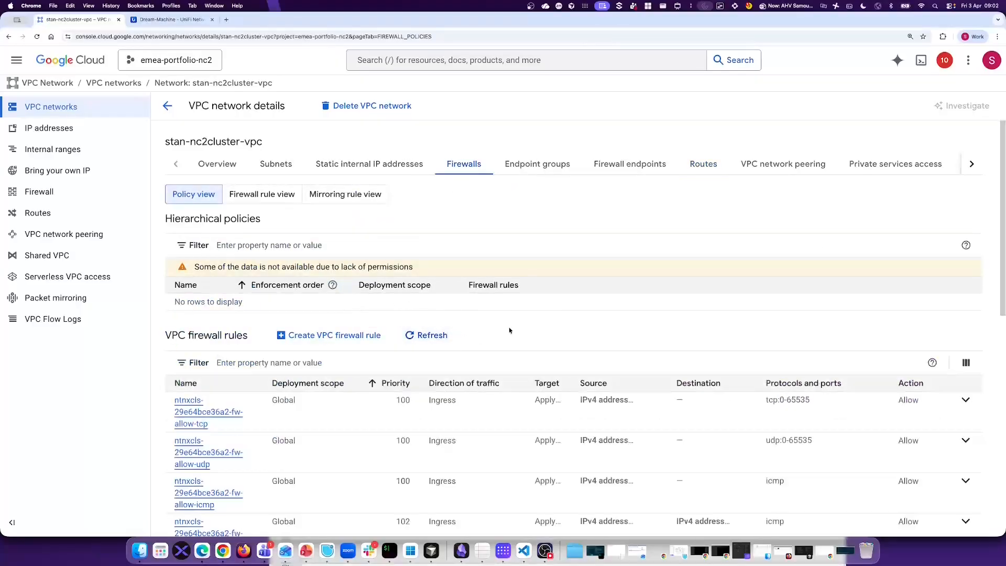
pyautogui.scroll(-5, 524, 330)
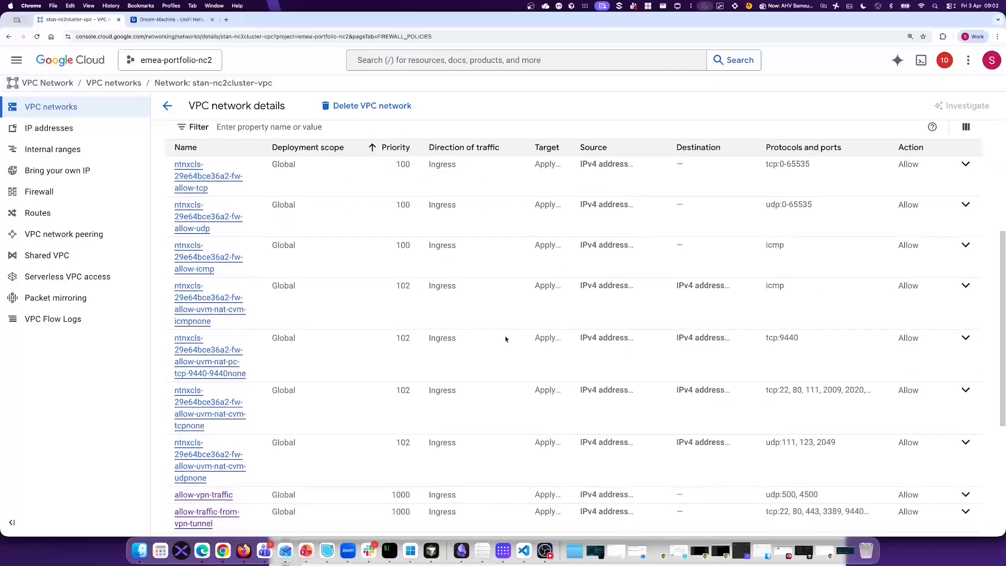
pyautogui.press('super+minus')
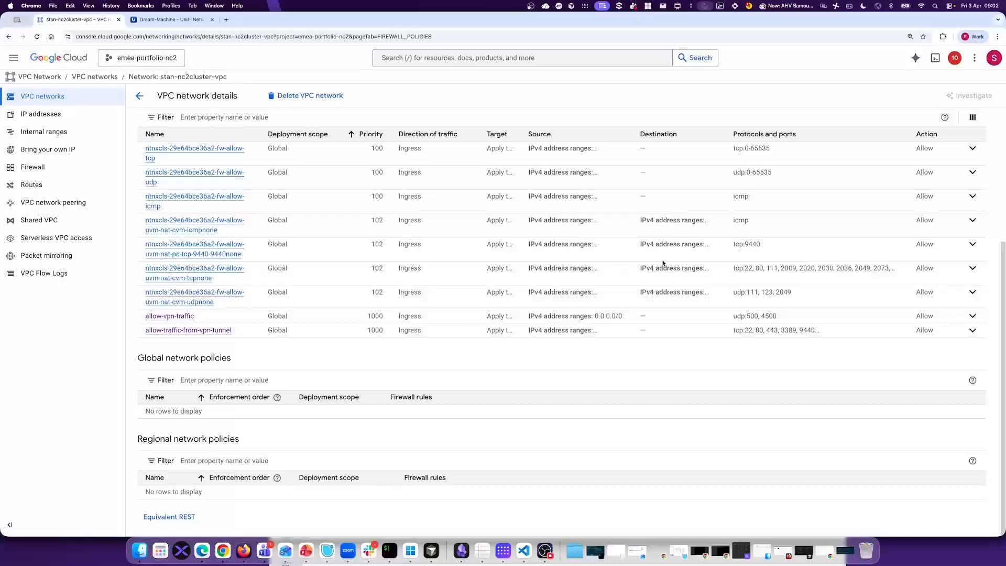
pyautogui.press('super+minus')
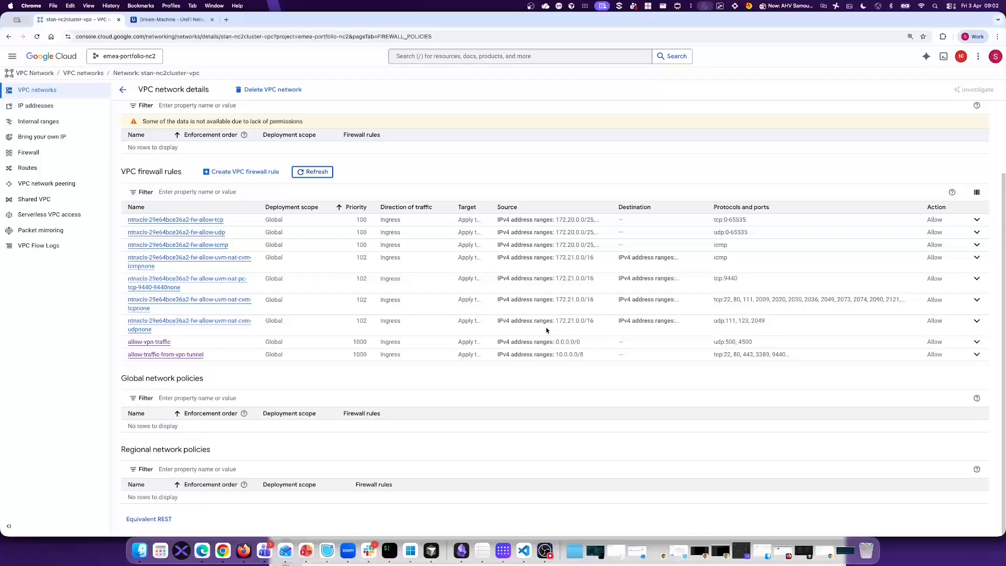
# Search the console for load, open the Load balancing page, and refresh the load balancer list.
pyautogui.click(448, 57)
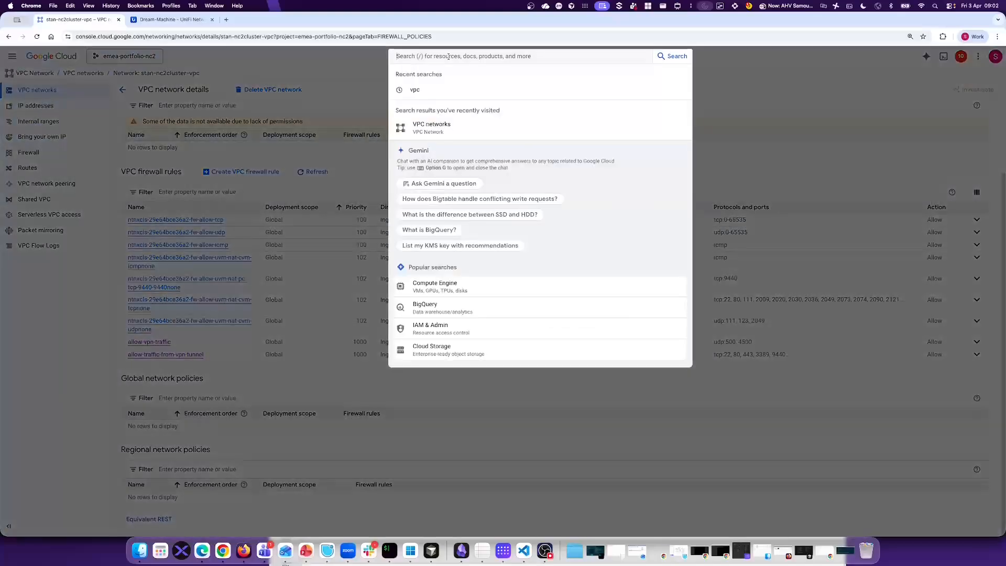
pyautogui.write('load')
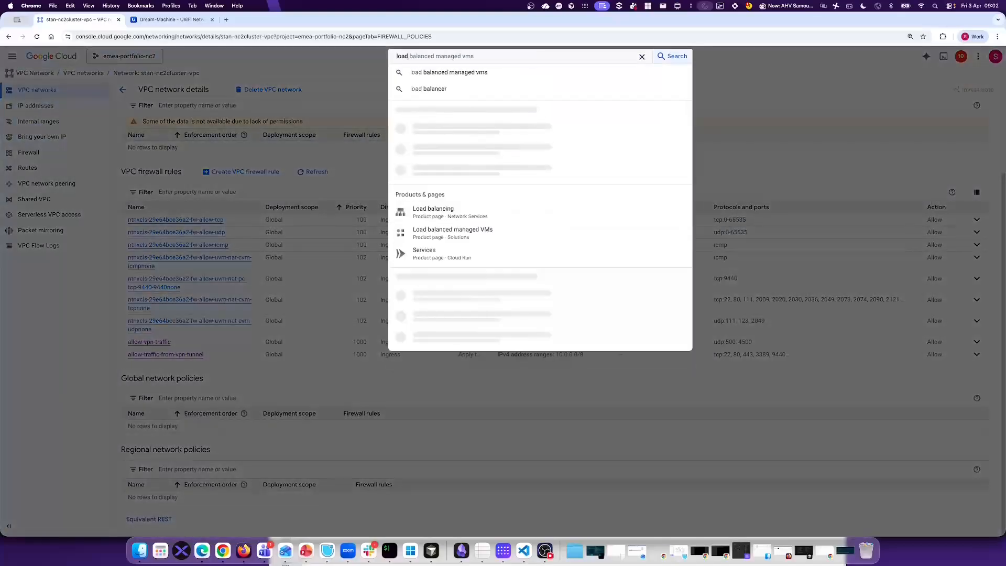
pyautogui.click(435, 126)
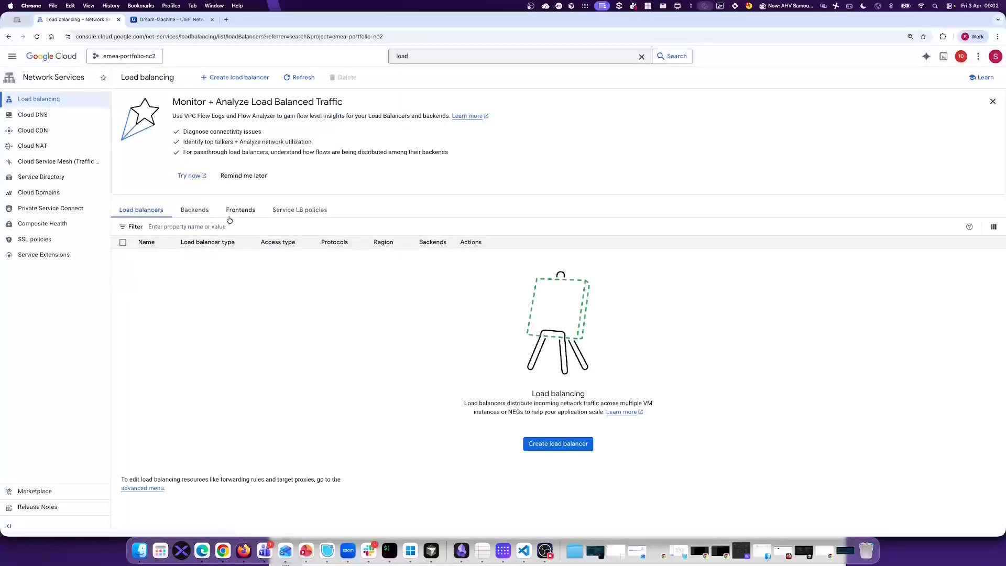
pyautogui.click(309, 77)
# Search the console for vm and open the Compute Engine VM instances page.
pyautogui.click(412, 56)
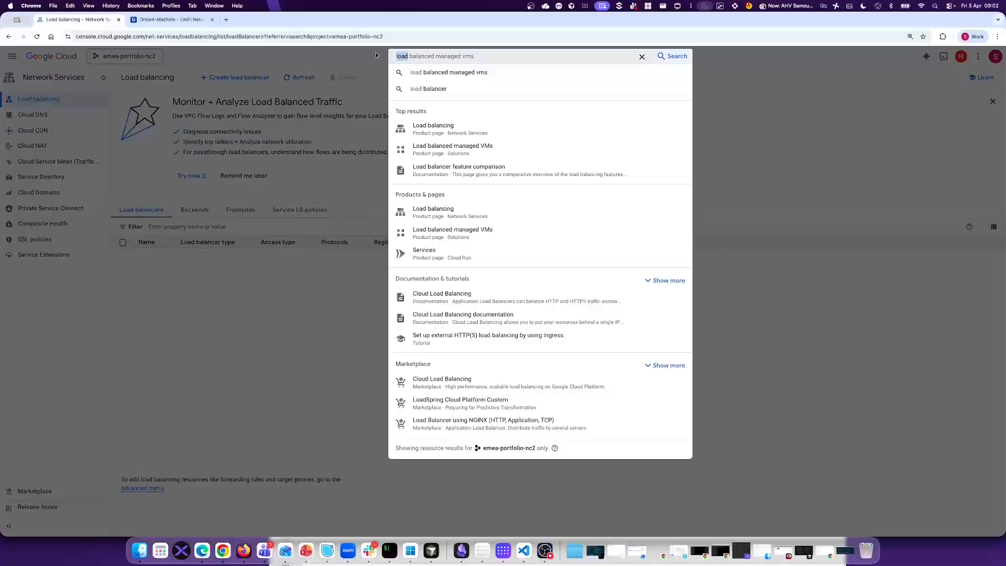
pyautogui.write('vm')
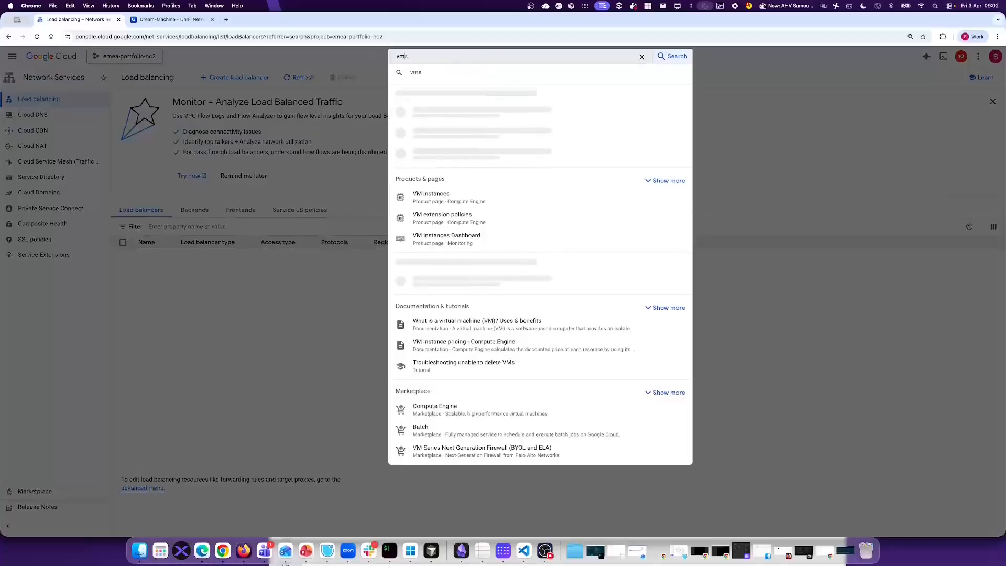
pyautogui.click(449, 209)
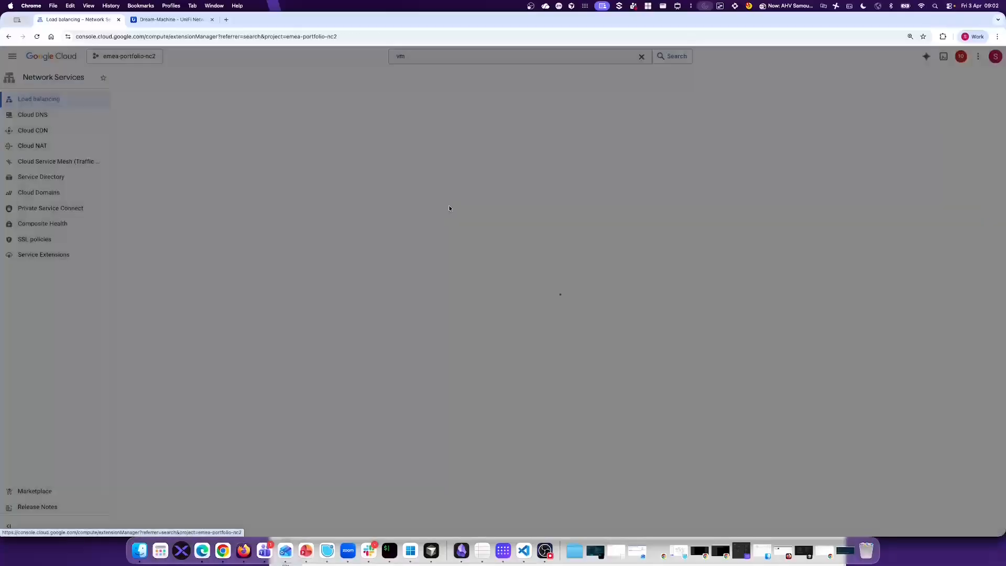
pyautogui.click(421, 56)
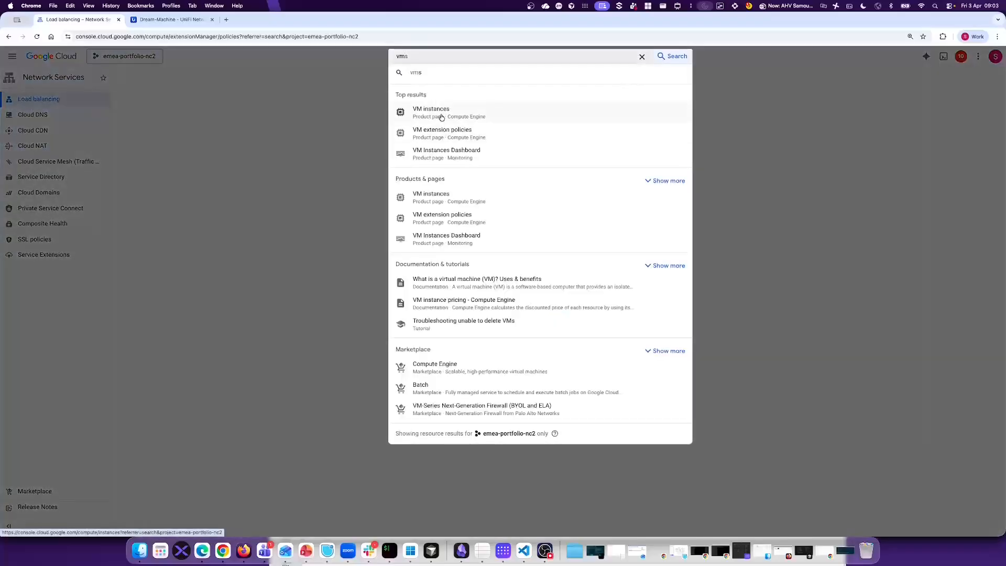
pyautogui.click(441, 114)
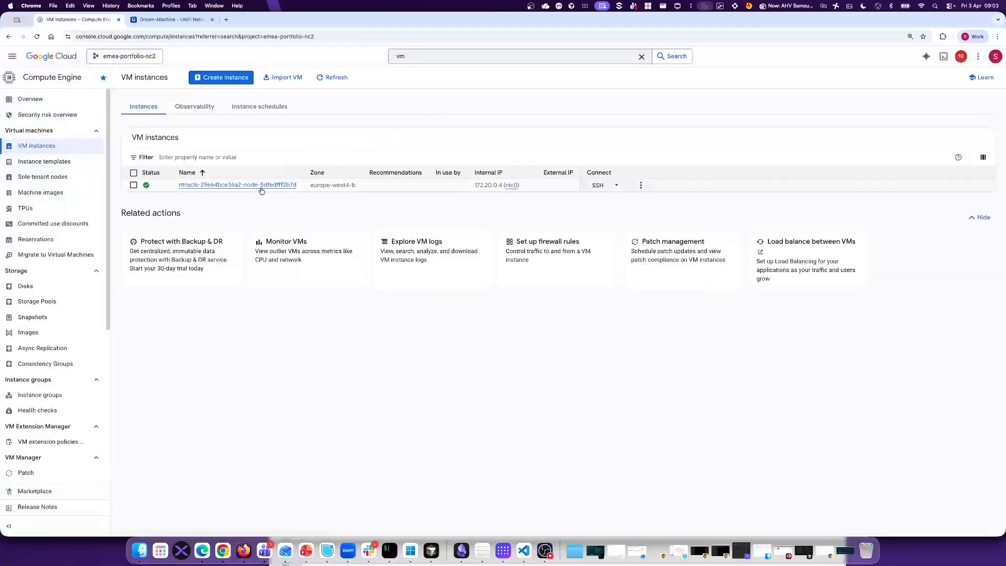
# Open the details of the cluster's node instance, enlarge the page, and highlight the cluster identifier within the instance name.
pyautogui.click(272, 185)
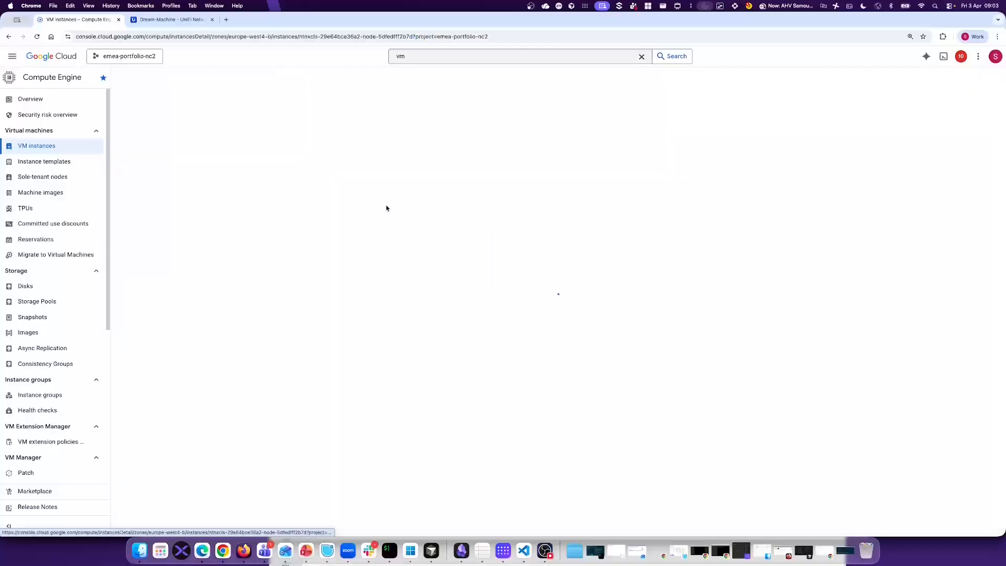
pyautogui.press('super+equal')
pyautogui.press('super+equal')
pyautogui.press('super+equal')
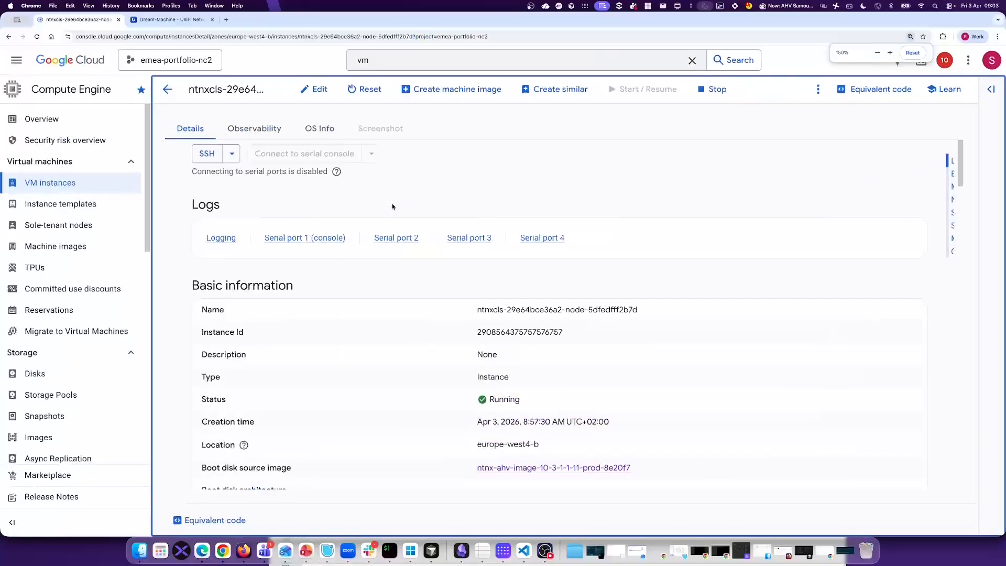
pyautogui.doubleClick(484, 311)
pyautogui.doubleClick(538, 310)
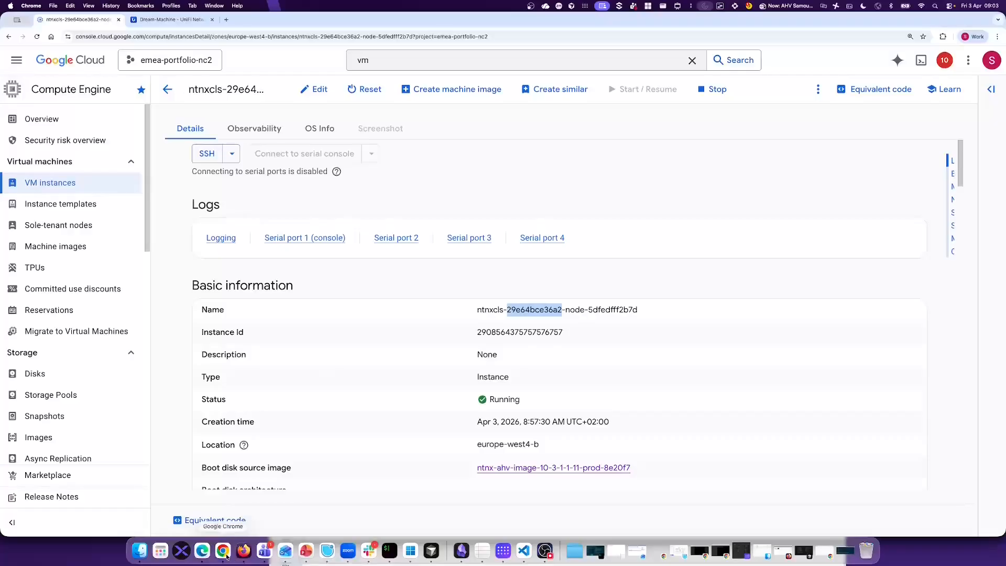
# Switch to the NC2 console, highlight the last part of StanOrg-demo's Cluster ID, and return to the node instance in Google Cloud.
pyautogui.click(202, 550)
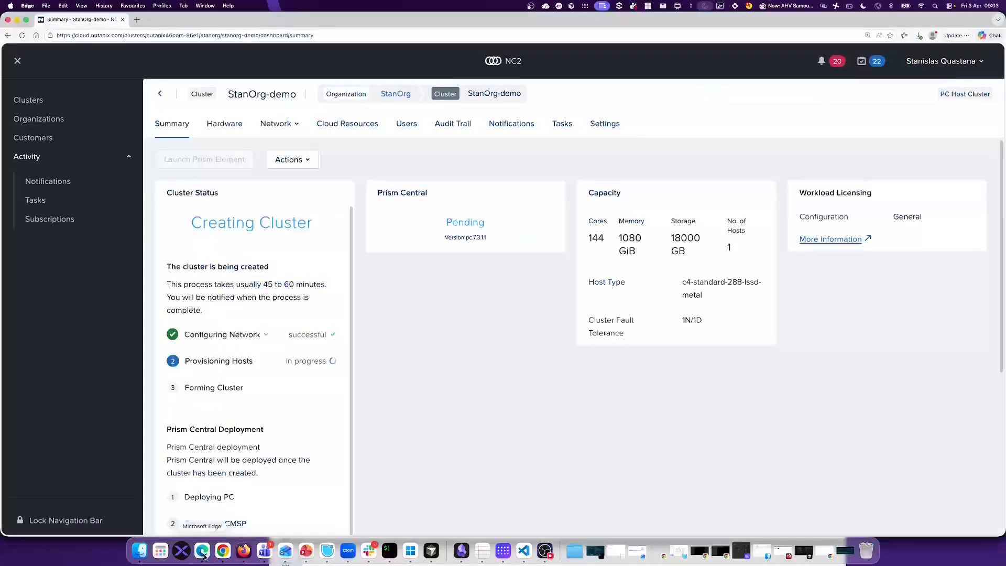
pyautogui.scroll(-5, 393, 352)
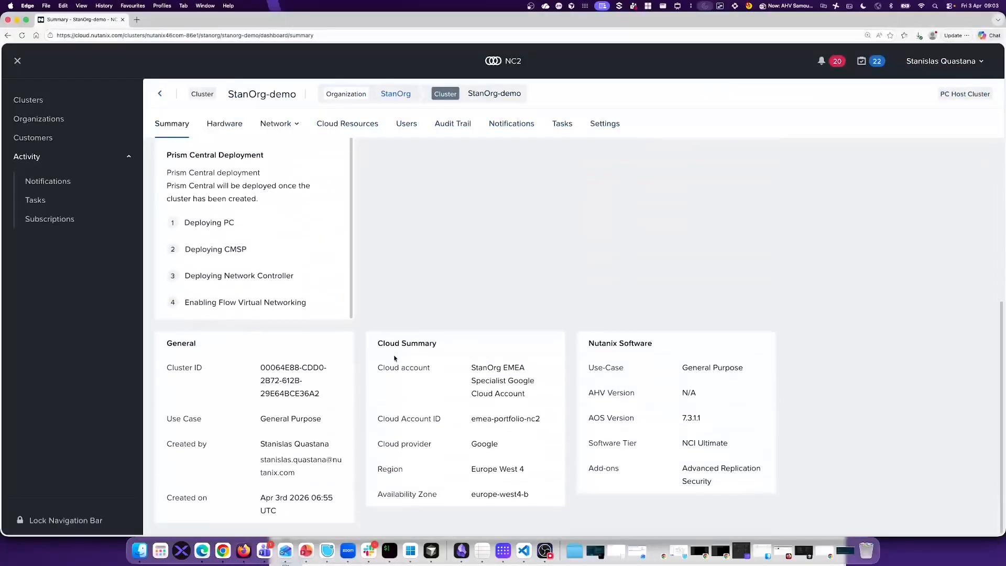
pyautogui.doubleClick(289, 394)
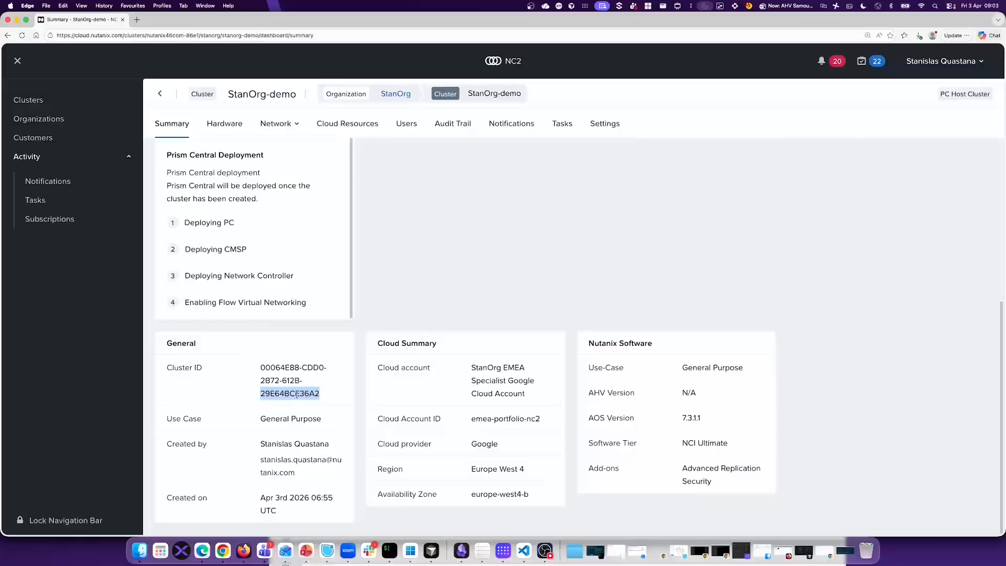
pyautogui.click(223, 551)
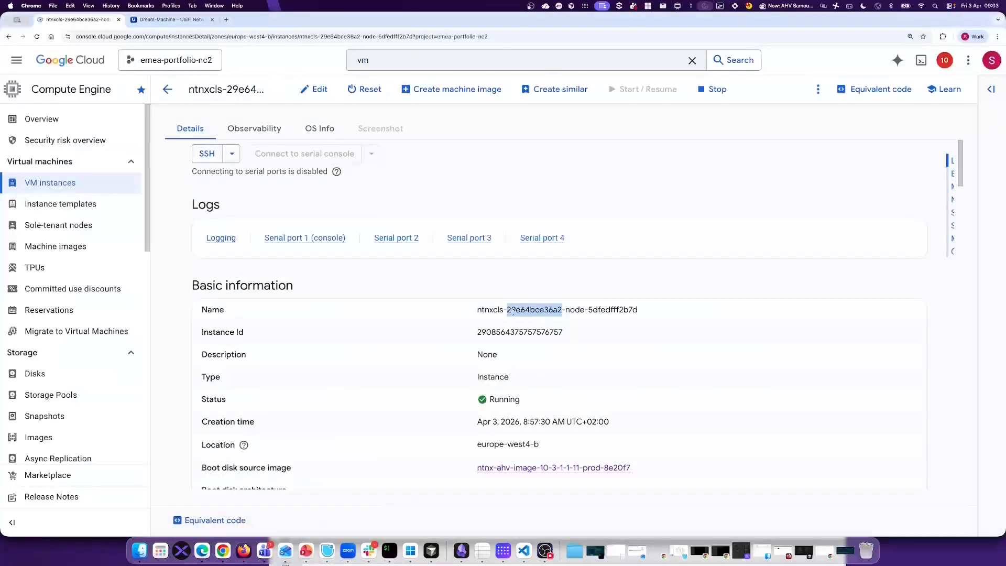
# Examine the node instance's basic information and labels, and highlight its machine type under Machine configuration.
pyautogui.scroll(-4, 562, 351)
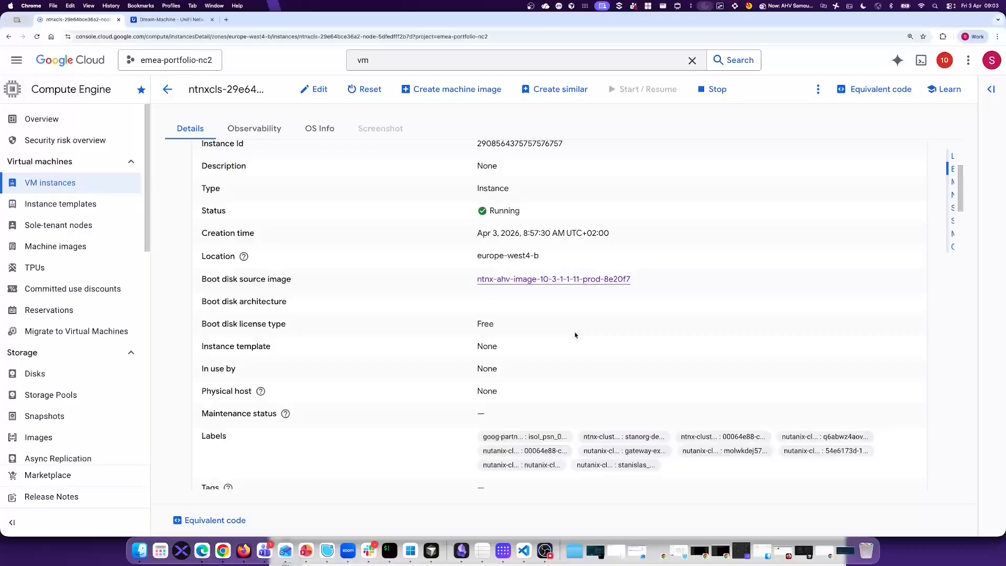
pyautogui.scroll(-5, 575, 334)
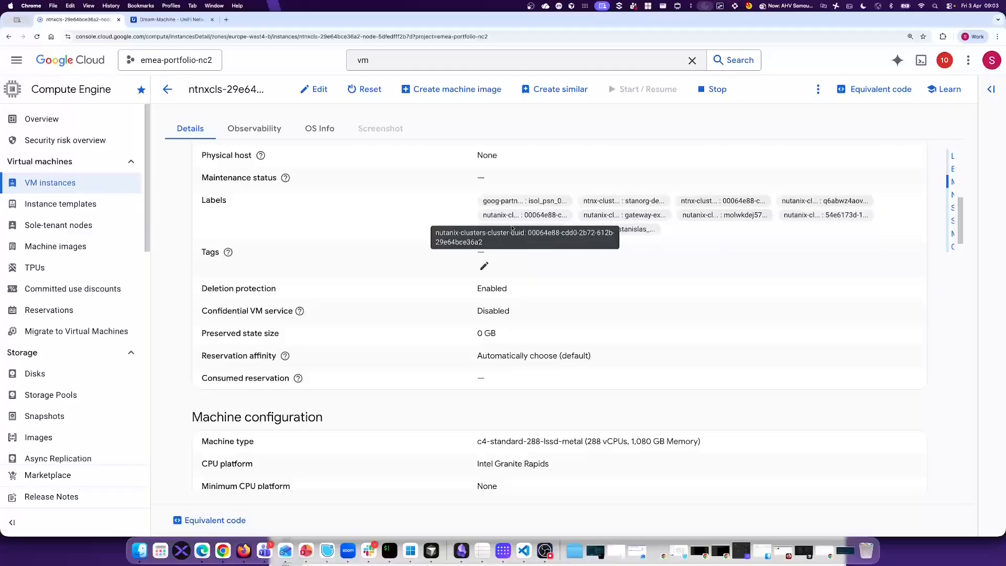
pyautogui.scroll(-5, 577, 314)
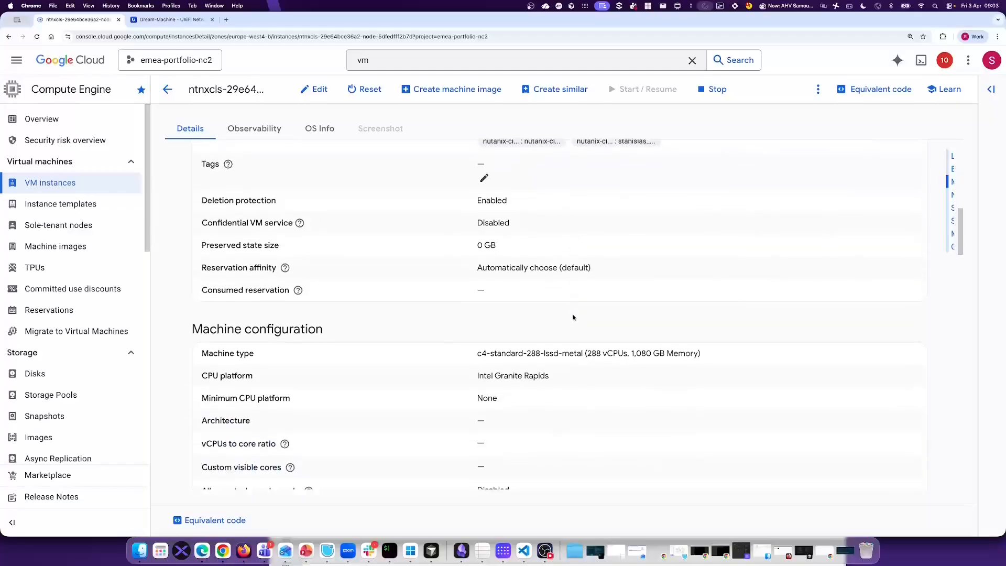
pyautogui.moveTo(476, 304); pyautogui.dragTo(708, 305)
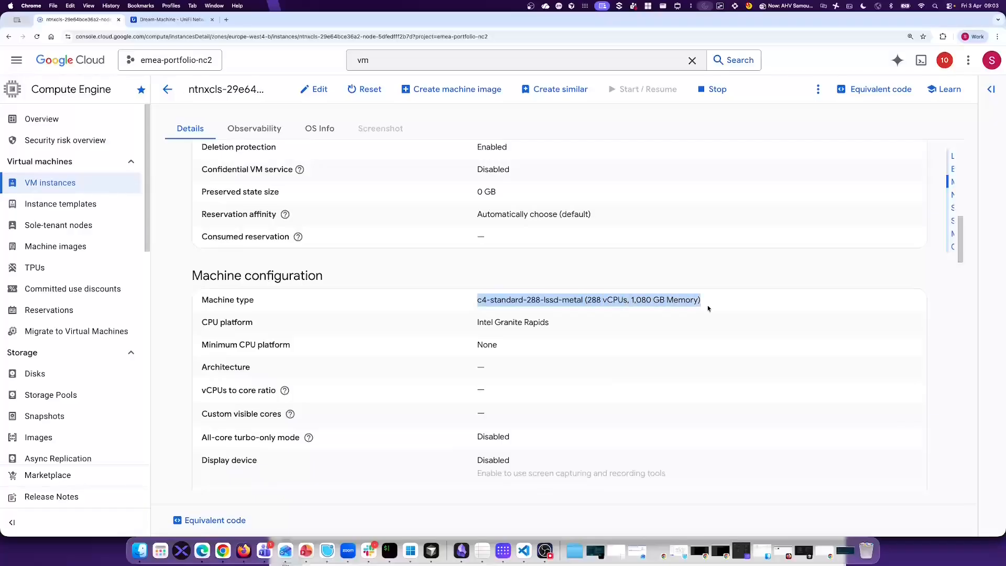
# Examine the node's network interfaces and storage, highlighting the boot disk type and checking the local disks.
pyautogui.scroll(-6, 627, 346)
pyautogui.scroll(-10, 621, 337)
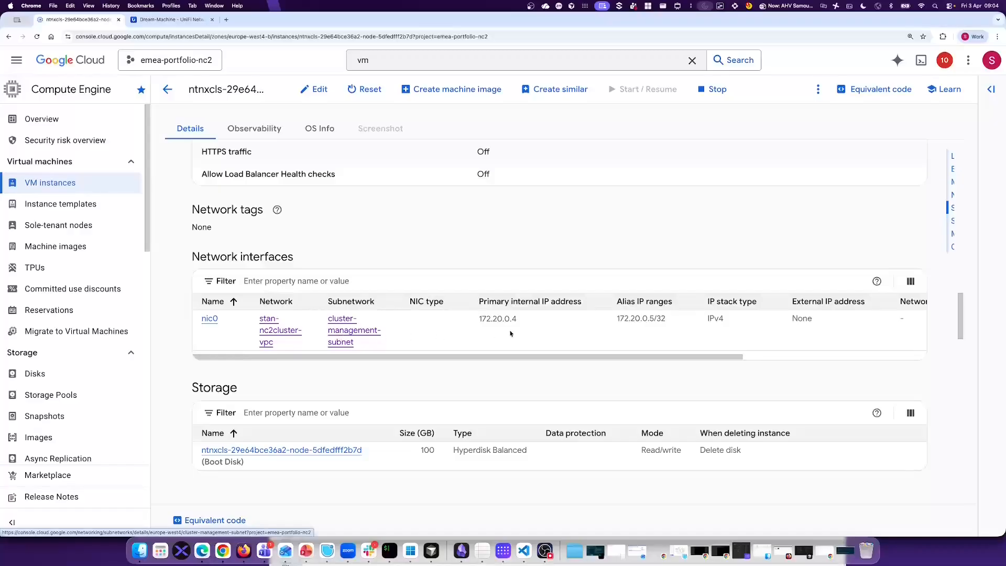
pyautogui.scroll(-3, 513, 333)
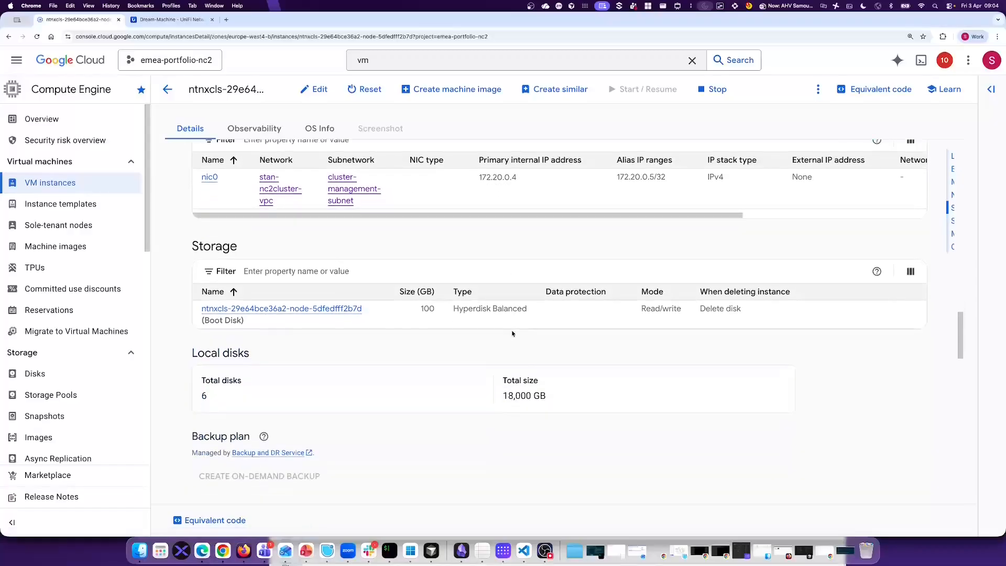
pyautogui.moveTo(452, 308); pyautogui.dragTo(527, 309)
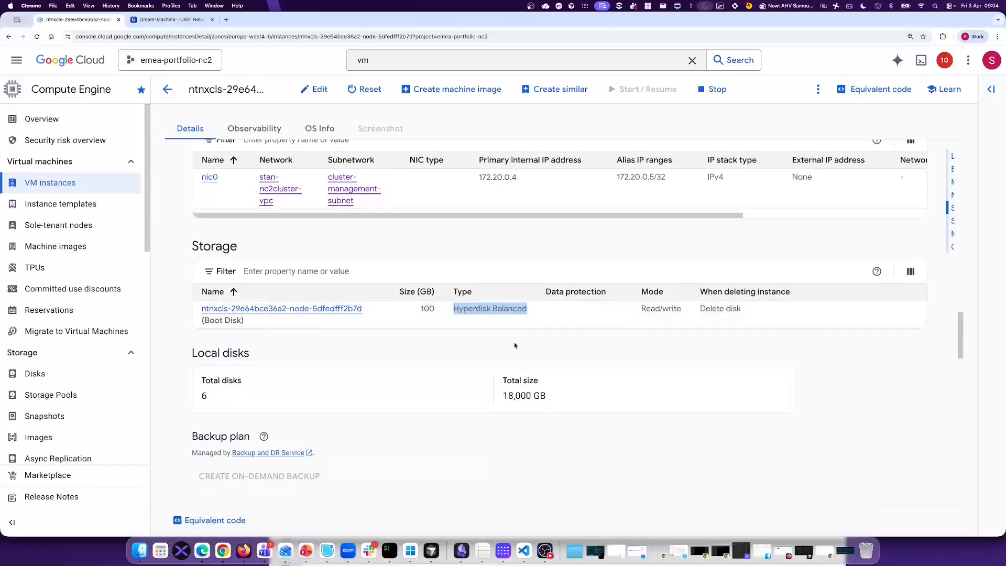
pyautogui.scroll(-3, 449, 354)
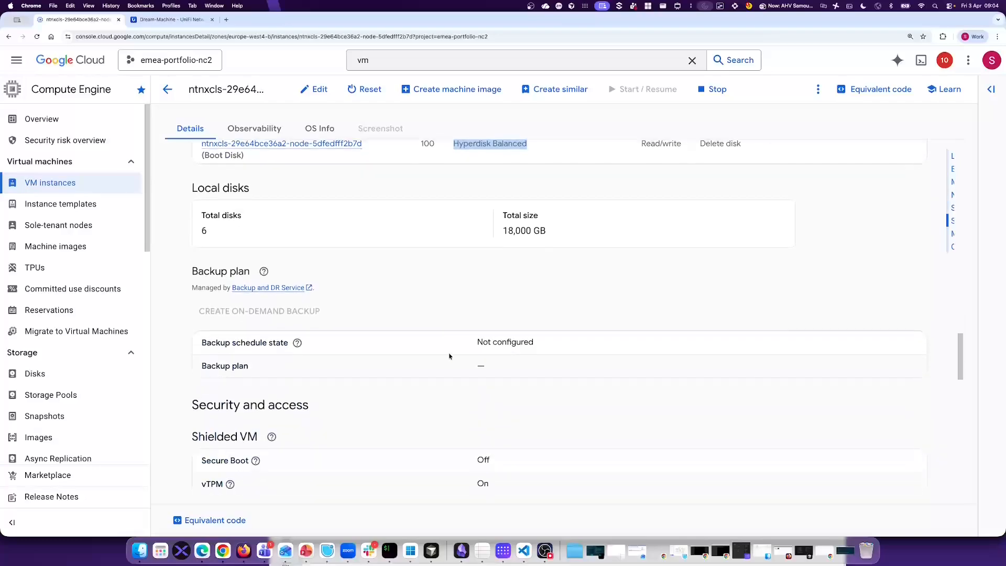
# Examine the node's security settings and custom metadata, expanding the aos entry and highlighting its installer image URL.
pyautogui.scroll(-3, 449, 357)
pyautogui.scroll(-3, 449, 357)
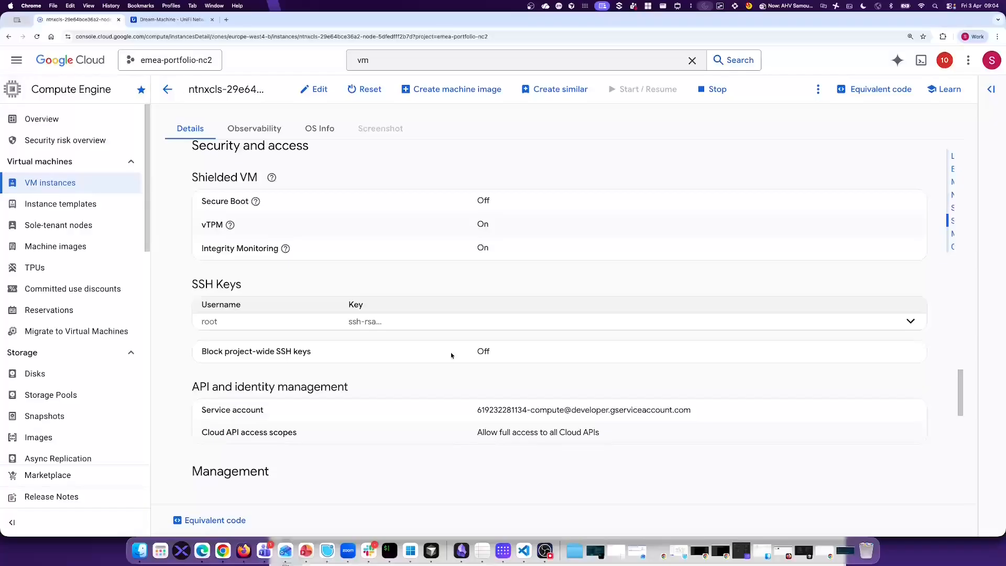
pyautogui.scroll(-5, 450, 352)
pyautogui.scroll(-3, 451, 354)
pyautogui.scroll(-4, 451, 357)
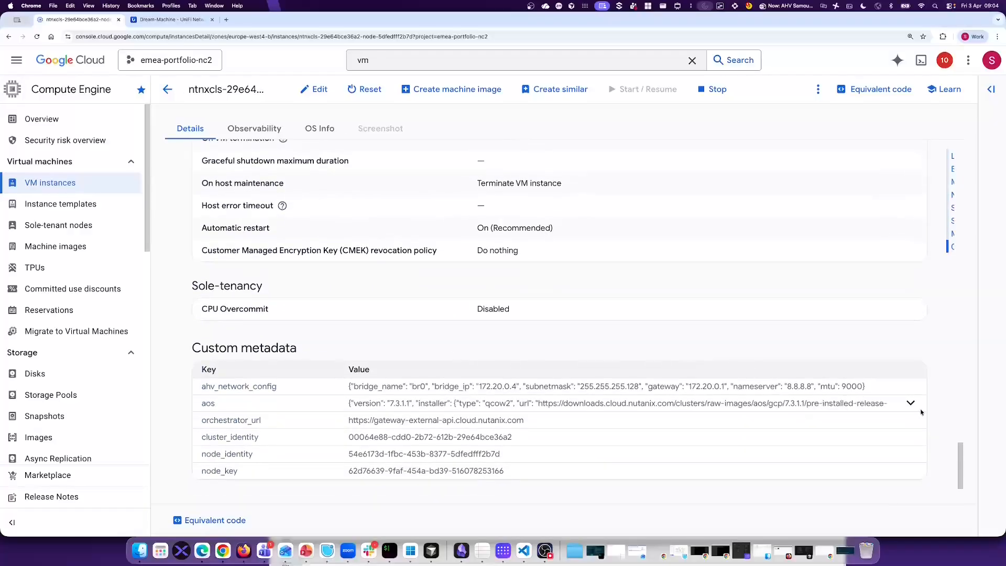
pyautogui.click(911, 404)
pyautogui.scroll(-1, 723, 364)
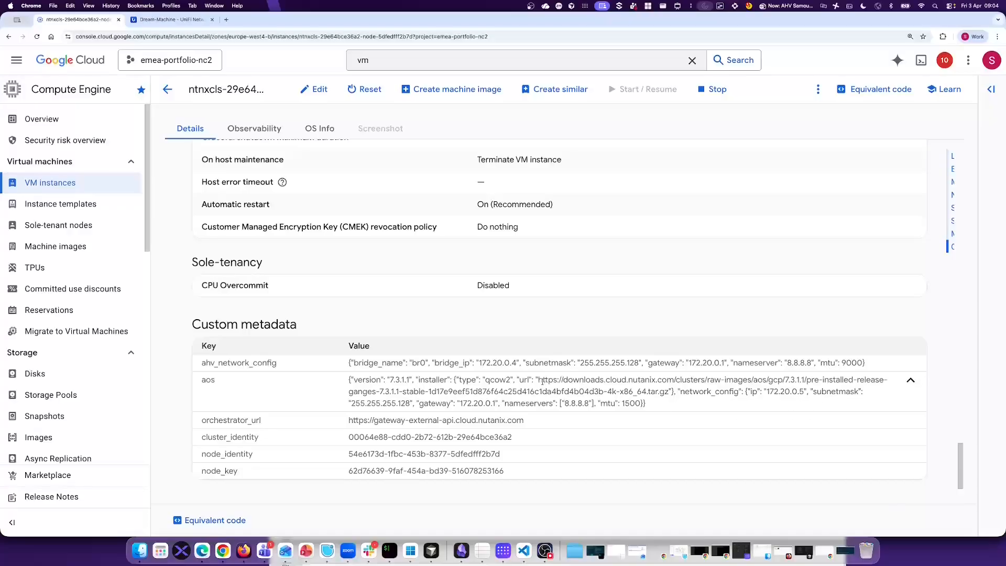
pyautogui.moveTo(539, 381); pyautogui.dragTo(669, 392)
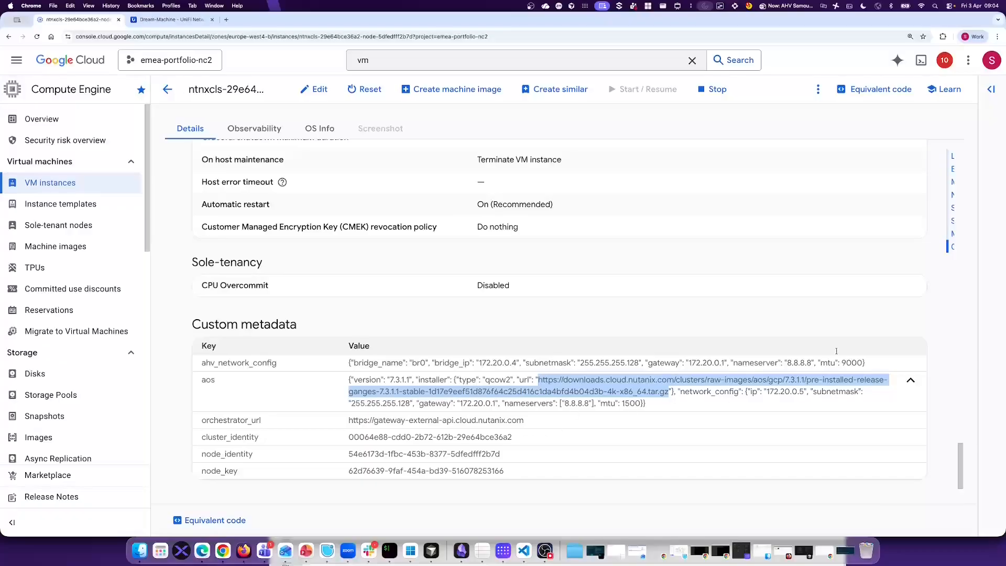
pyautogui.click(942, 318)
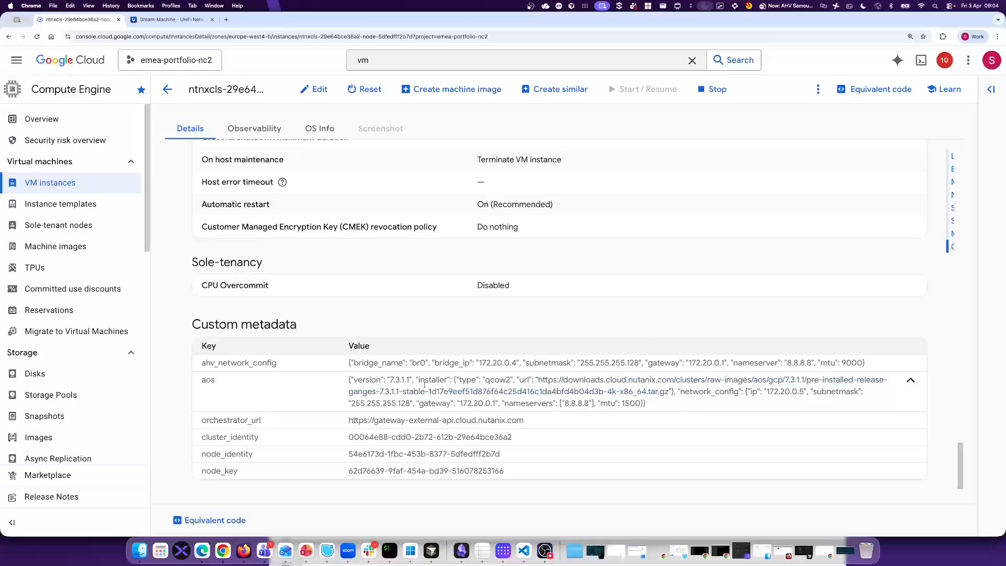
# Switch to the NC2 console, check the StanOrg-demo summary, and open the cluster's hardware host list.
pyautogui.click(202, 552)
pyautogui.scroll(5, 375, 384)
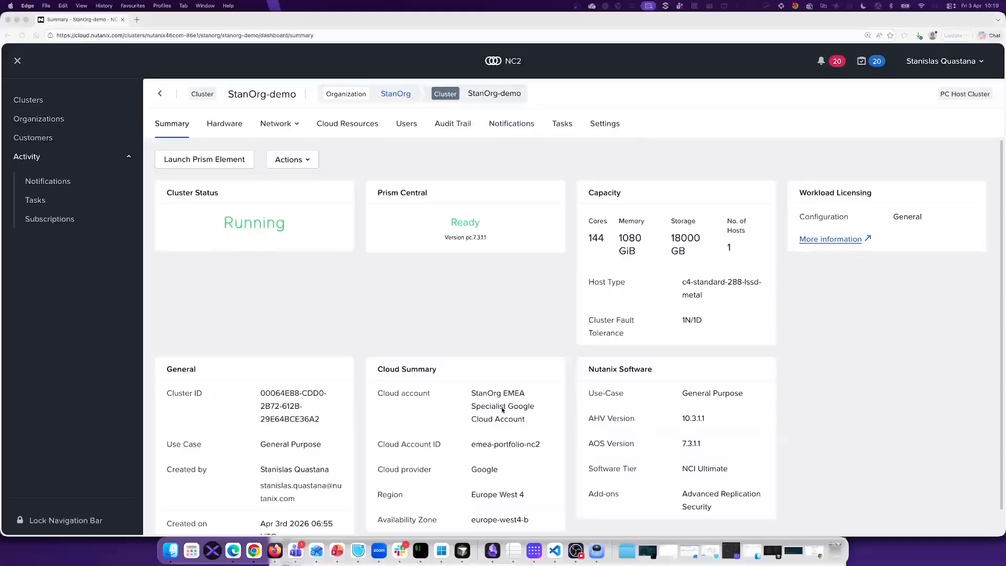
pyautogui.click(237, 127)
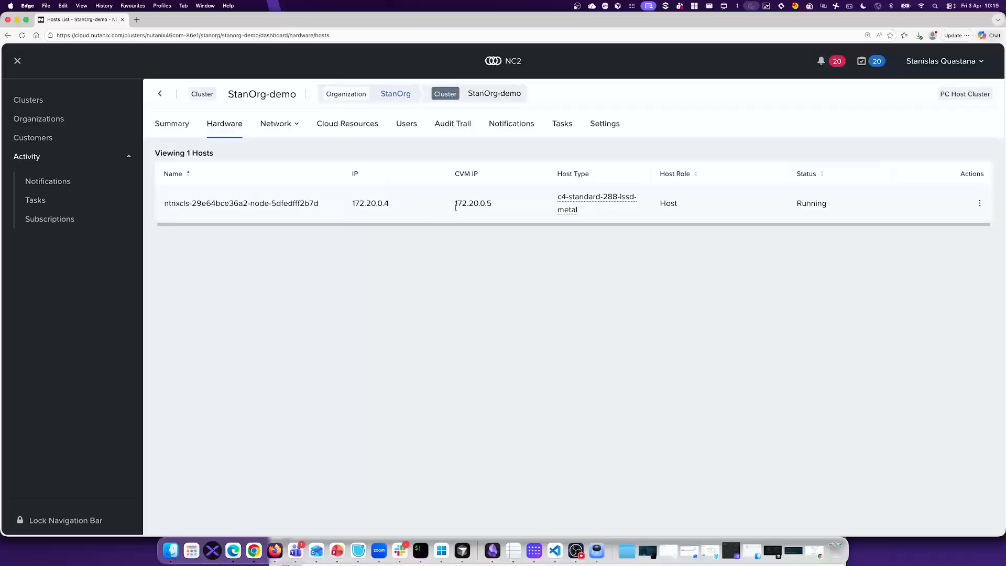
# View StanOrg-demo's cluster network configuration and its Prism Central network details.
pyautogui.click(279, 127)
pyautogui.click(282, 149)
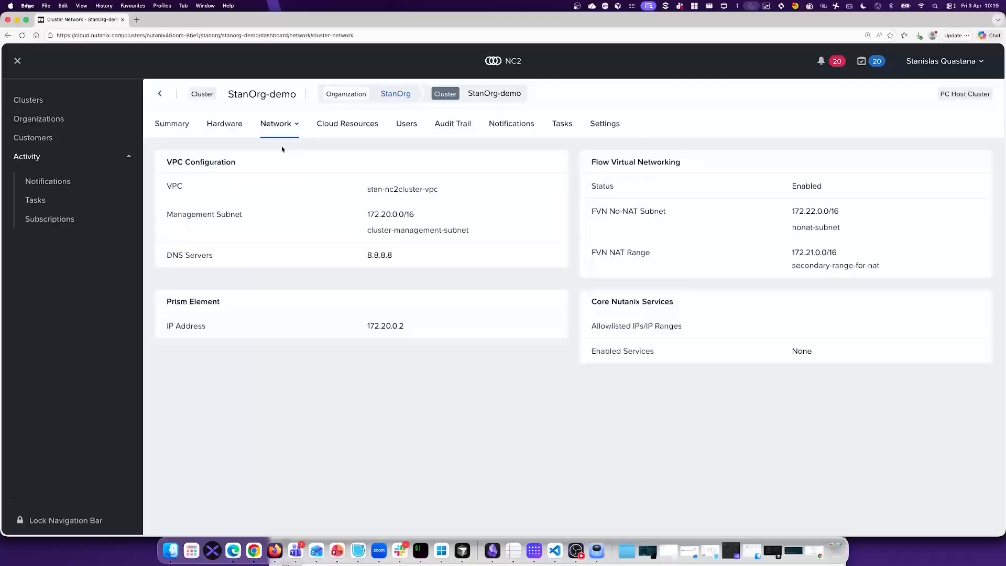
pyautogui.click(283, 131)
pyautogui.click(286, 163)
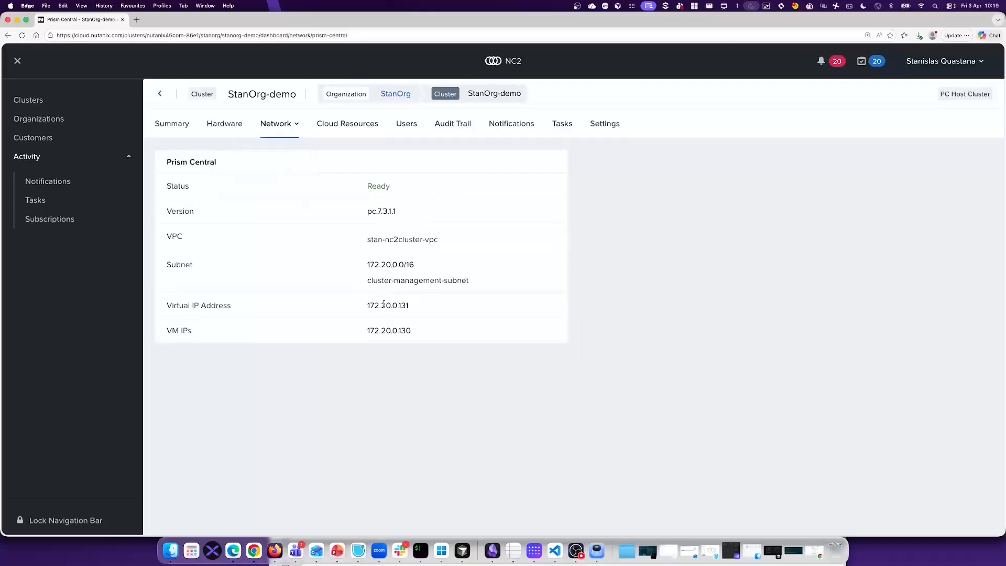
# Review the list of Google Cloud resources created for StanOrg-demo, from backend services to the network endpoint group.
pyautogui.click(353, 131)
pyautogui.scroll(-5, 534, 302)
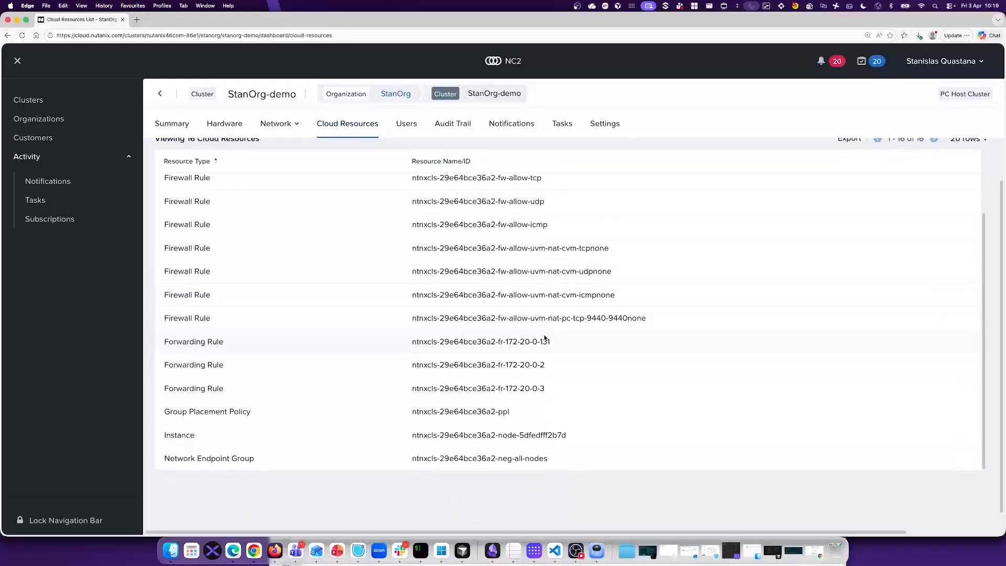
pyautogui.scroll(3, 512, 336)
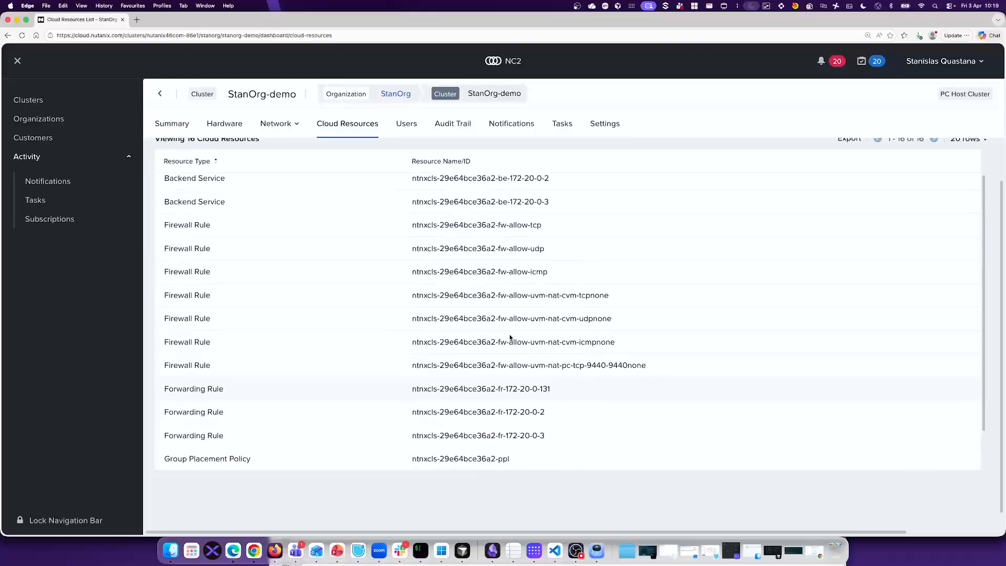
pyautogui.scroll(2, 510, 338)
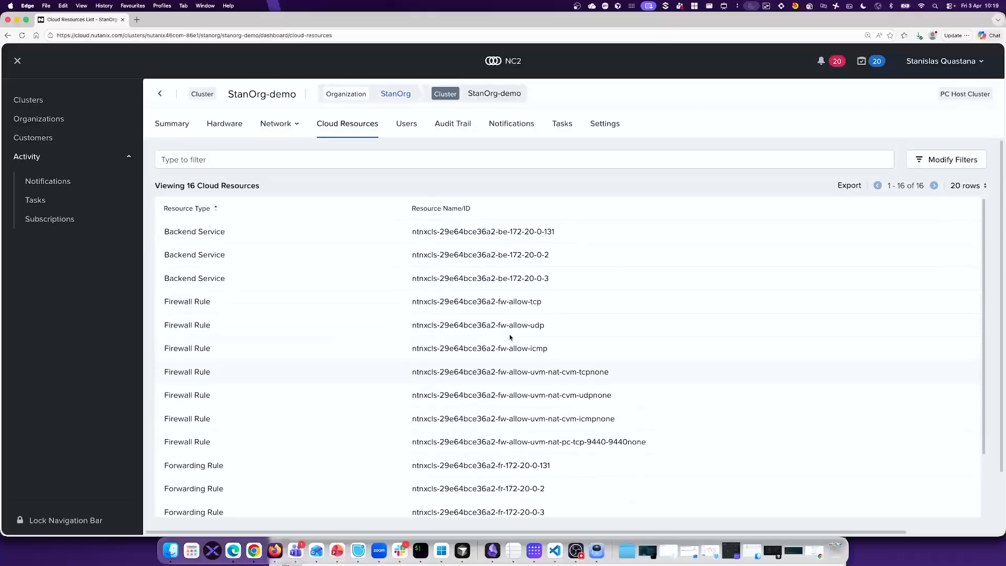
# Look through StanOrg-demo's users, audit trail, notifications and tasks.
pyautogui.click(407, 125)
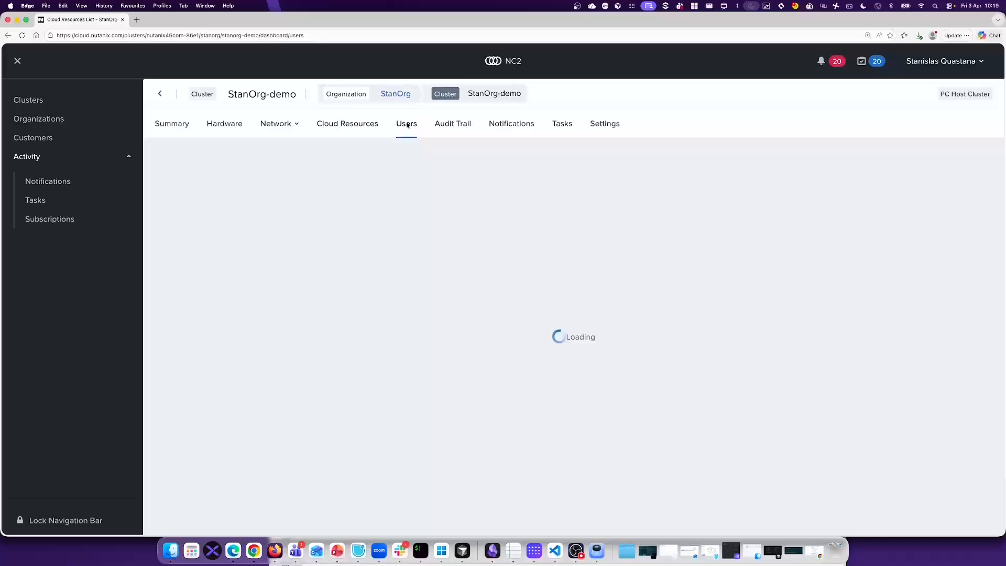
pyautogui.click(451, 128)
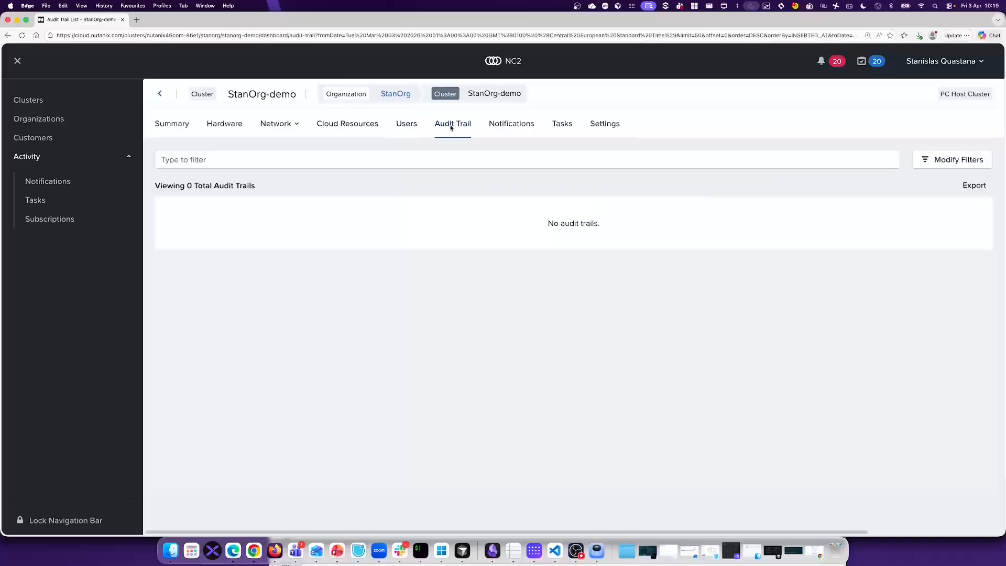
pyautogui.click(511, 128)
pyautogui.click(559, 129)
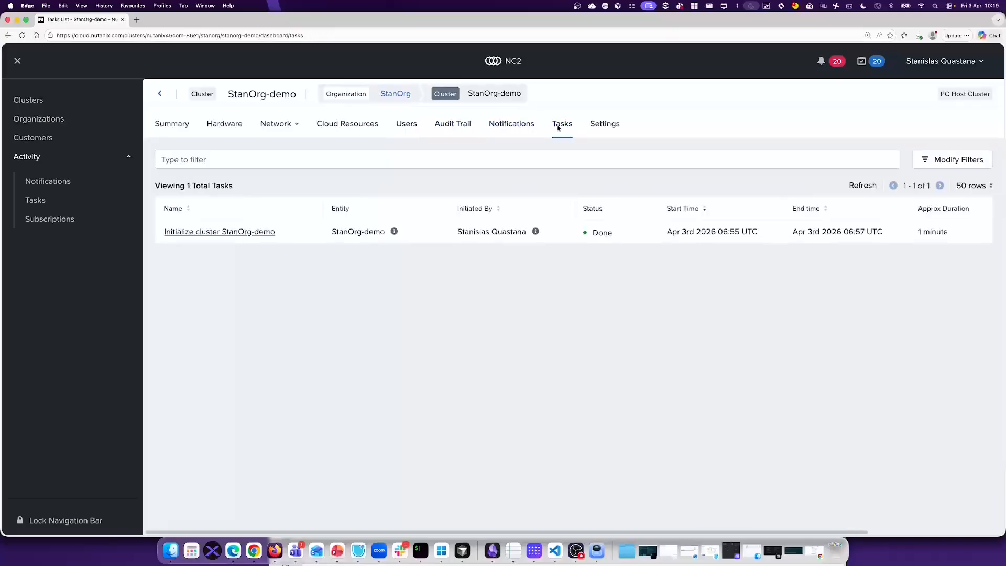
# Look through StanOrg-demo's settings, covering general, capacity, cluster configuration, notifications and termination options.
pyautogui.click(613, 129)
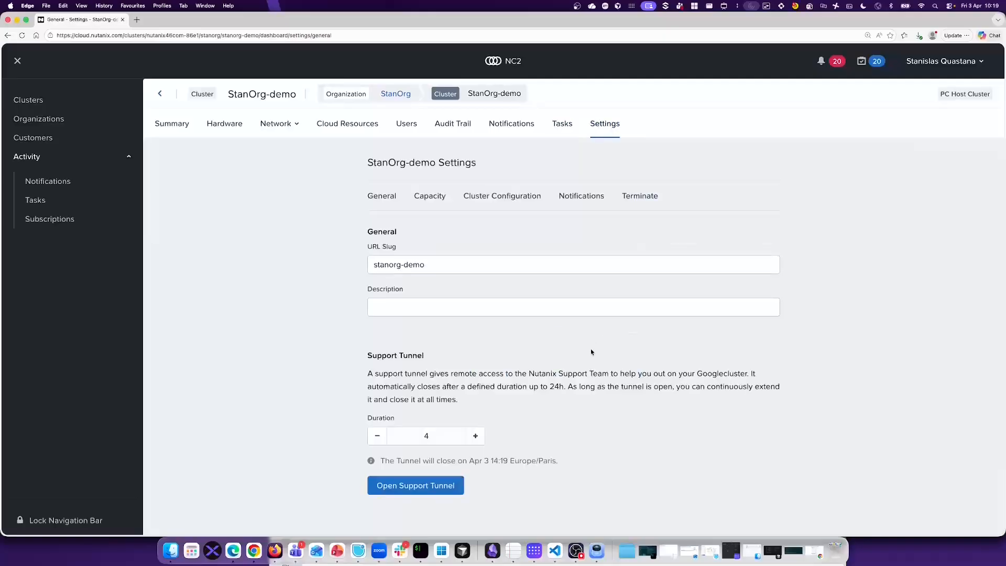
pyautogui.click(434, 202)
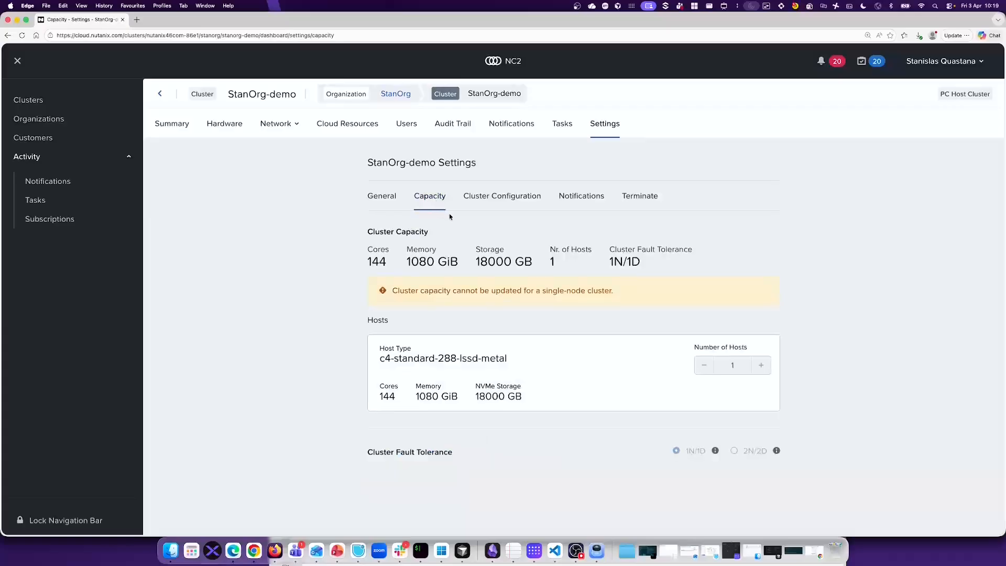
pyautogui.click(492, 201)
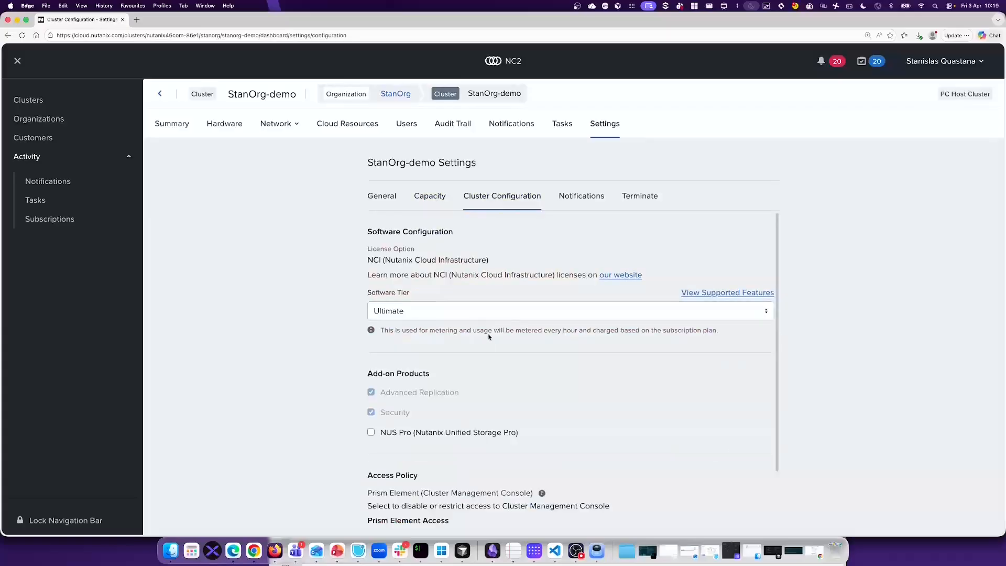
pyautogui.scroll(-3, 489, 338)
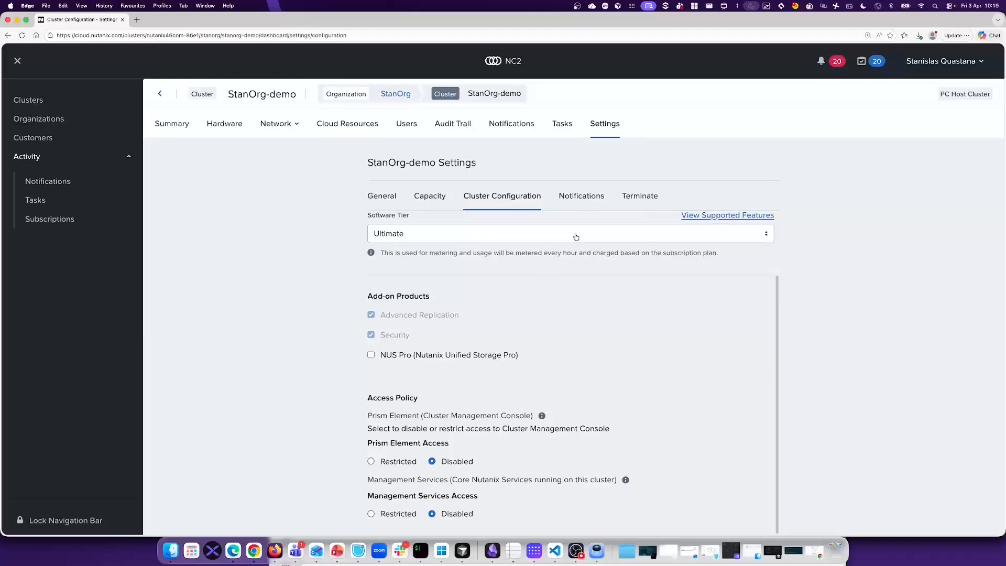
pyautogui.click(584, 199)
pyautogui.click(654, 199)
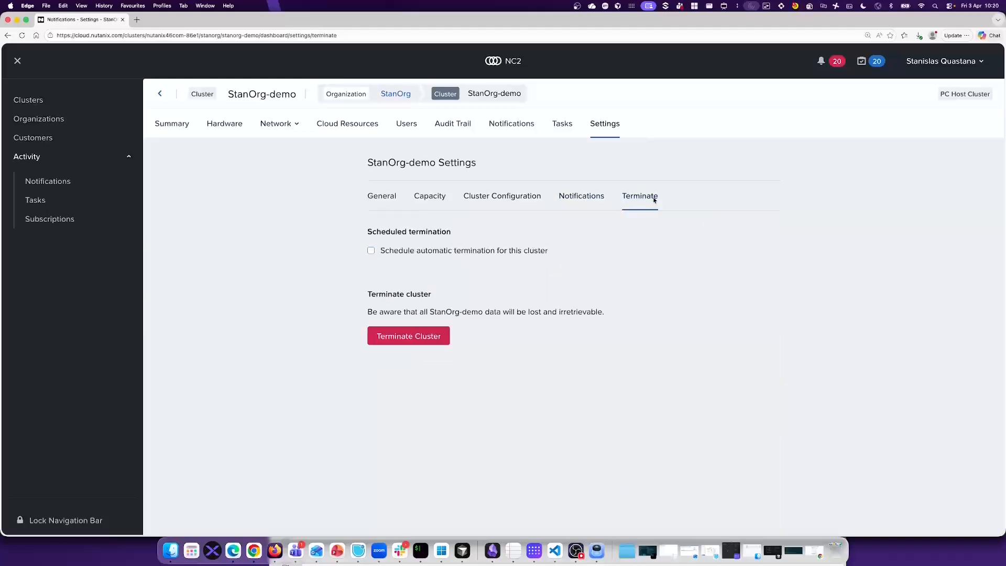
pyautogui.click(482, 192)
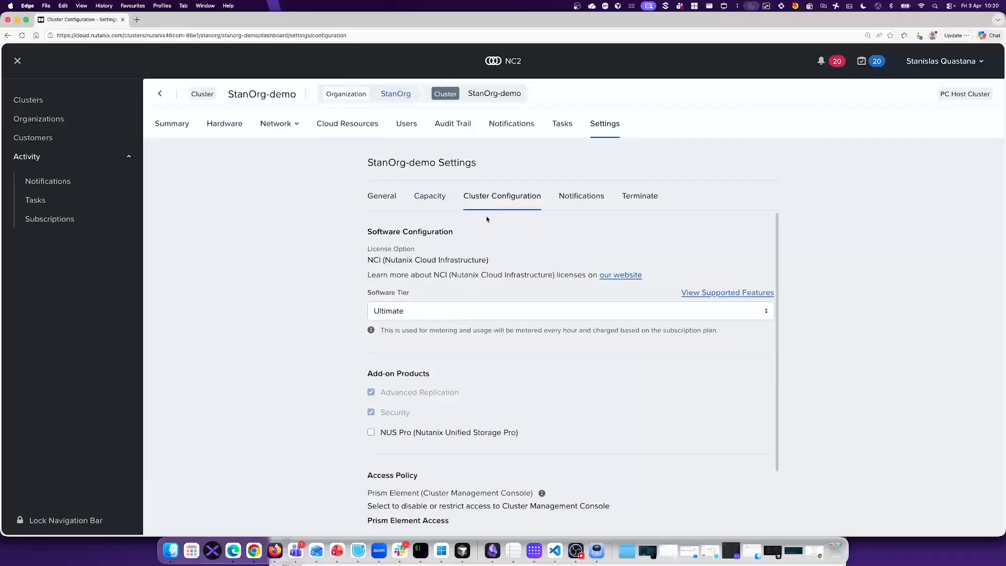
# Launch Prism Element from the StanOrg-demo summary and continue past the certificate warning for 172.20.0.2.
pyautogui.click(167, 124)
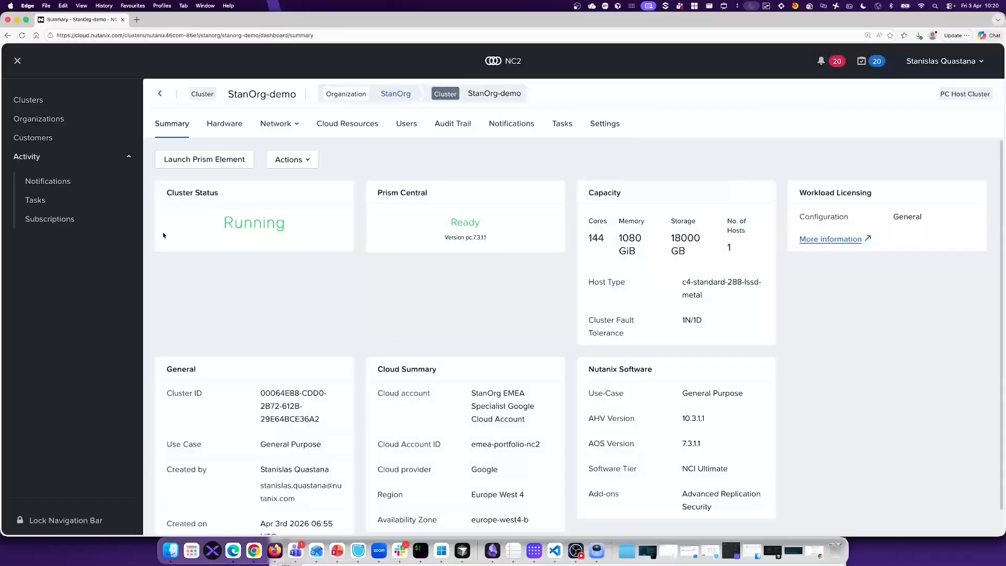
pyautogui.click(224, 164)
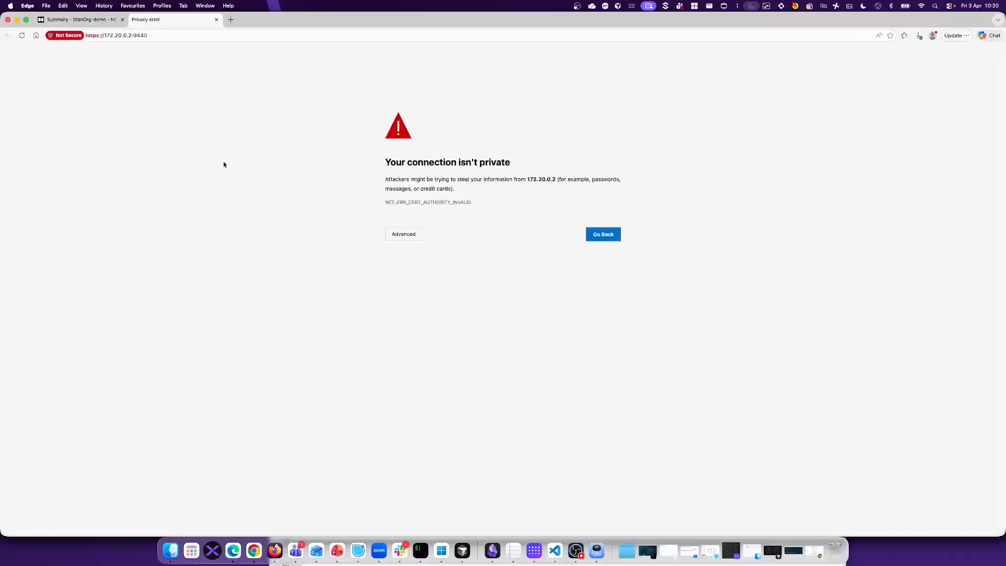
pyautogui.click(406, 239)
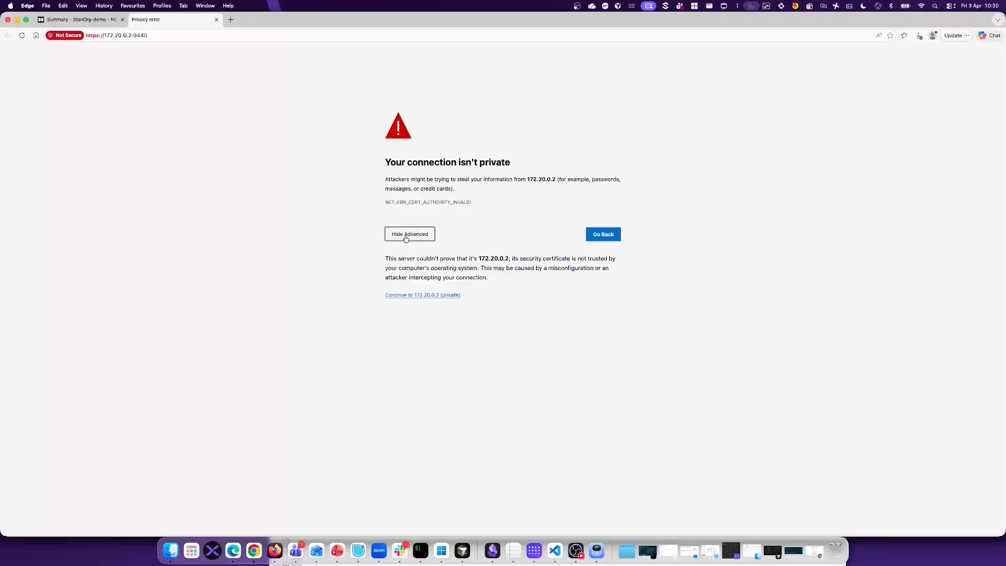
pyautogui.click(429, 295)
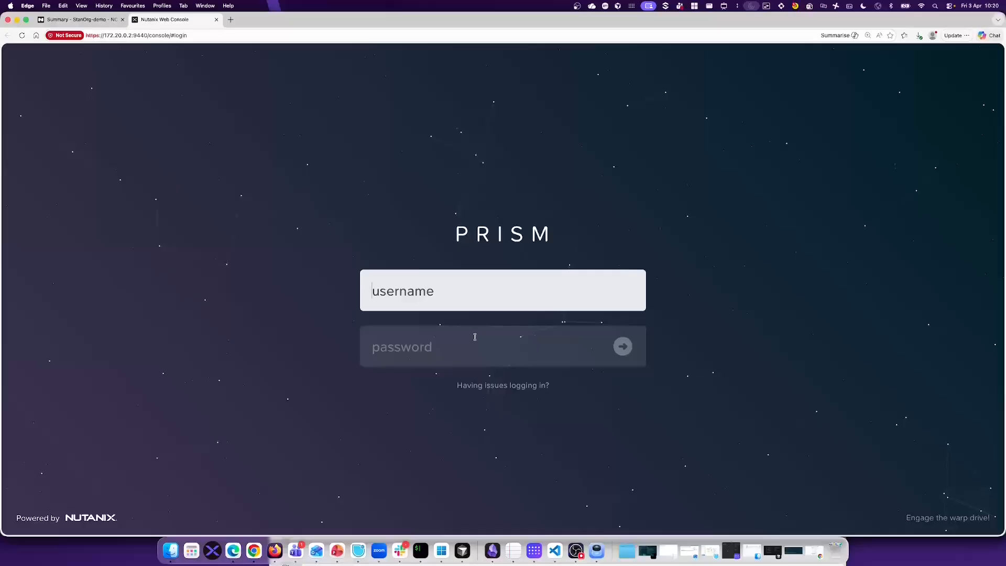
# Sign in to Prism Element as admin with the initial account password.
pyautogui.write('admin')
pyautogui.press('Tab')
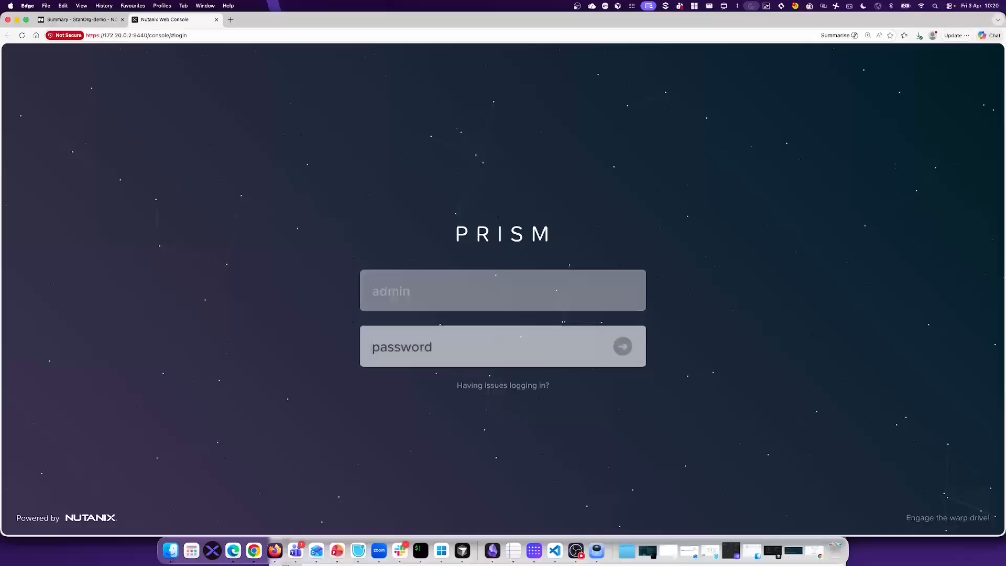
pyautogui.write('****')
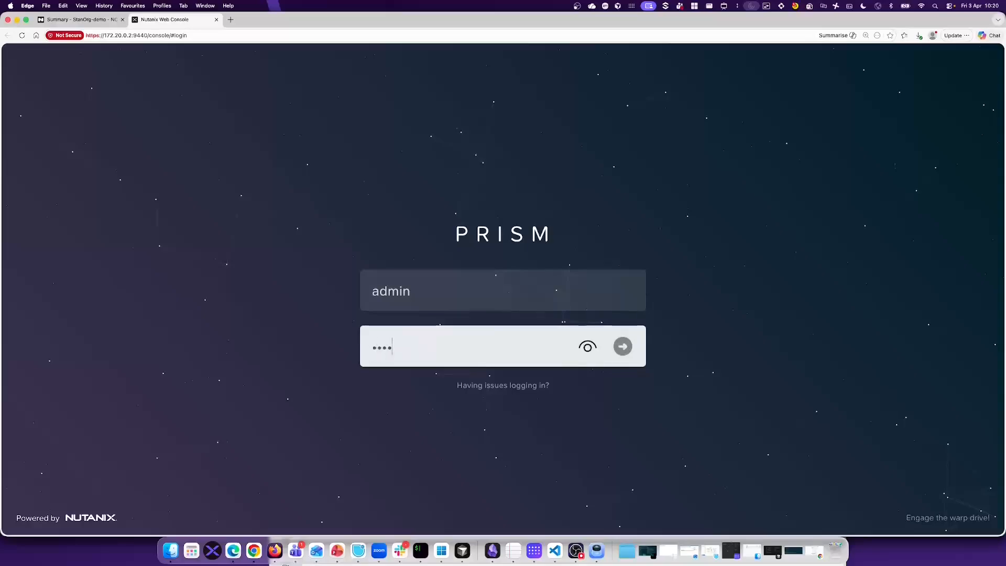
pyautogui.write('******')
pyautogui.press('Return')
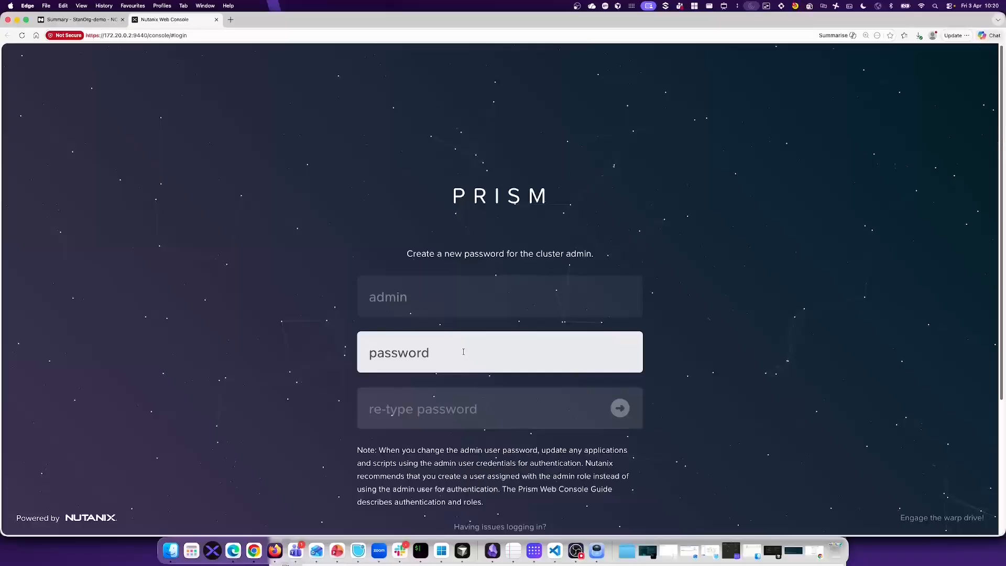
pyautogui.write('•••••••')
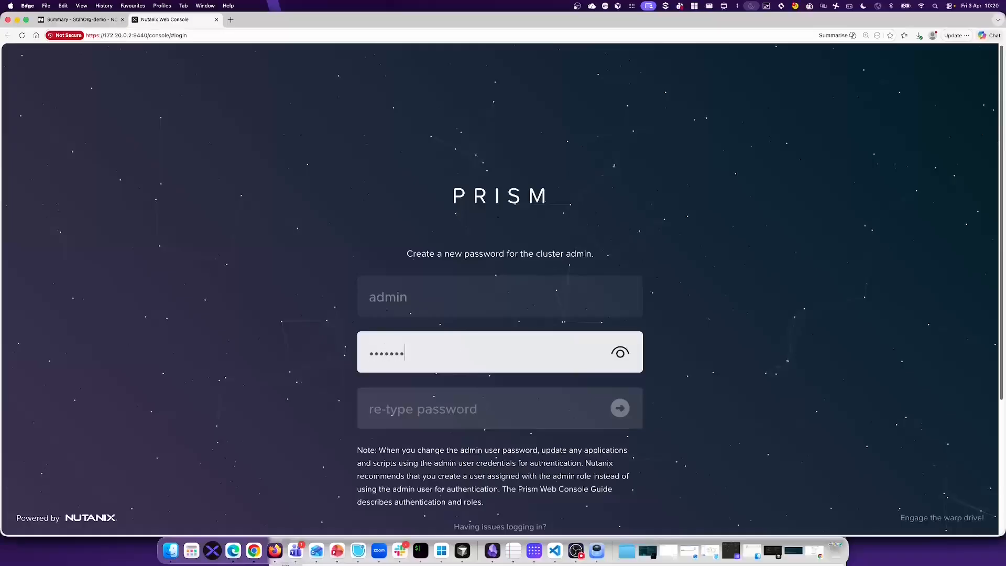
pyautogui.press('BackSpace')
pyautogui.press('BackSpace')
pyautogui.press('BackSpace')
pyautogui.press('BackSpace')
pyautogui.press('BackSpace')
pyautogui.press('BackSpace')
pyautogui.press('BackSpace')
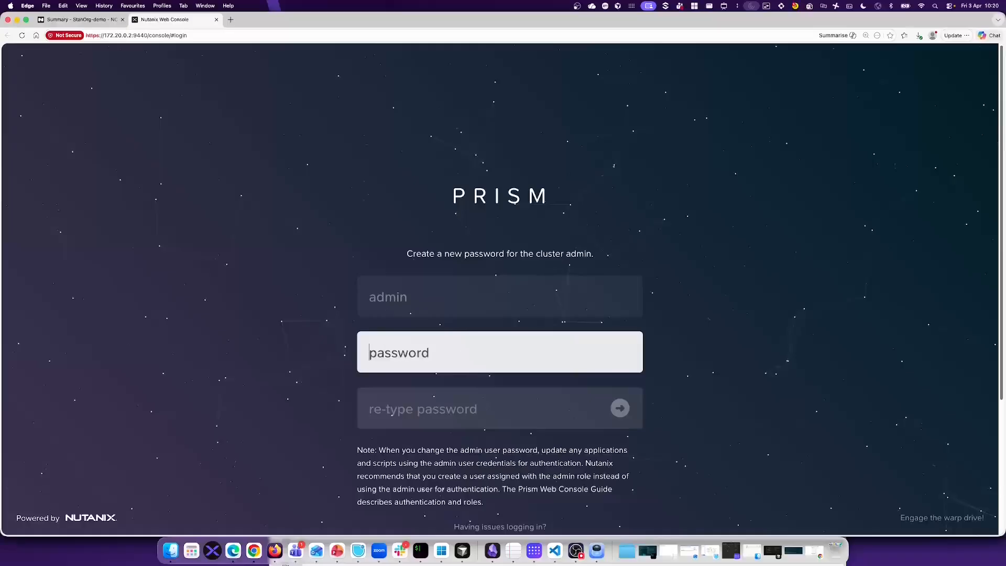
pyautogui.write('•••••••')
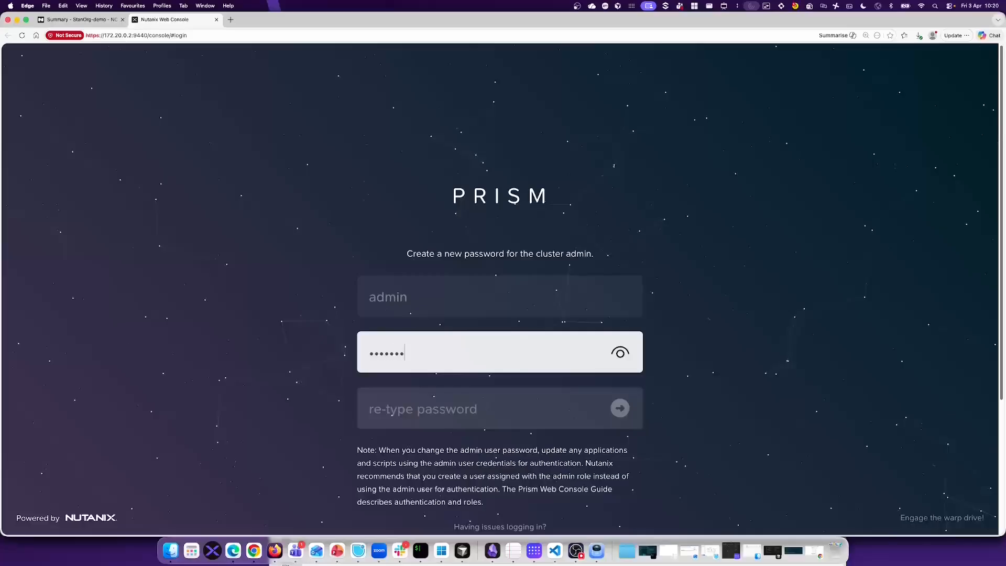
pyautogui.write('••••')
pyautogui.press('BackSpace')
pyautogui.press('BackSpace')
pyautogui.press('BackSpace')
pyautogui.press('BackSpace')
pyautogui.press('BackSpace')
pyautogui.press('BackSpace')
pyautogui.press('BackSpace')
pyautogui.press('BackSpace')
pyautogui.press('BackSpace')
pyautogui.press('BackSpace')
pyautogui.press('BackSpace')
# Create the new cluster admin password, re-enter it for confirmation and submit the change.
pyautogui.write('•••••••••••')
pyautogui.press('Tab')
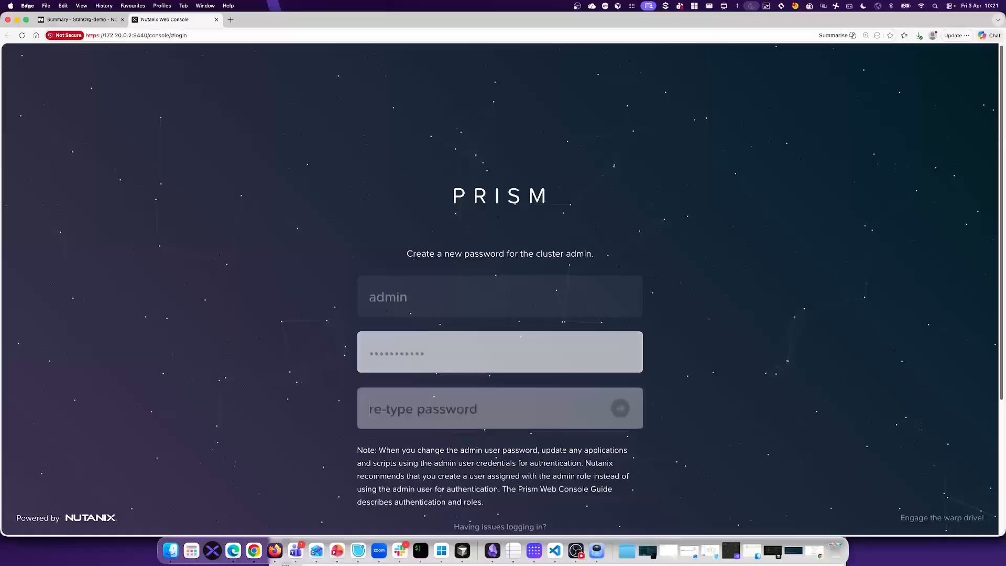
pyautogui.write('•••••••••••')
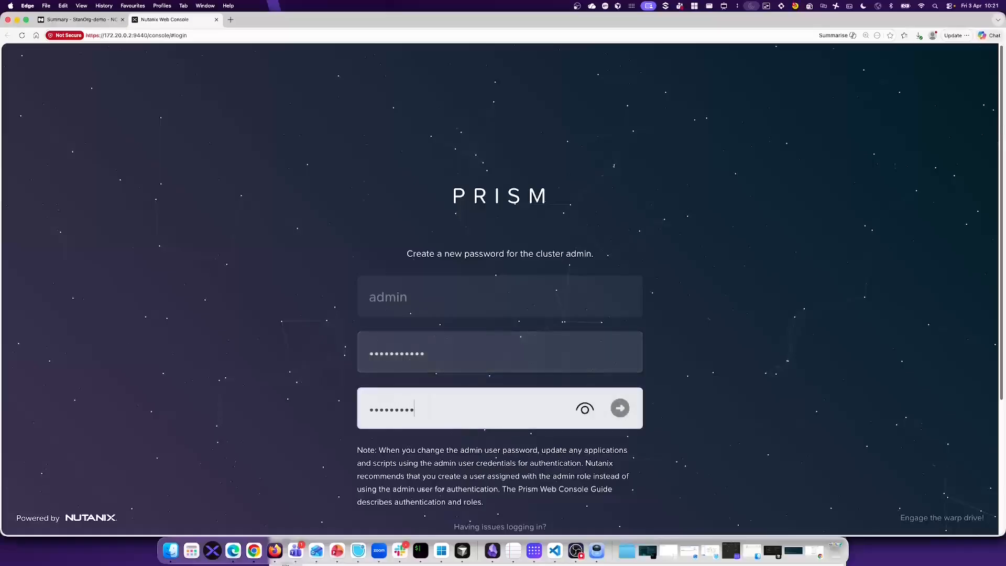
pyautogui.press('Return')
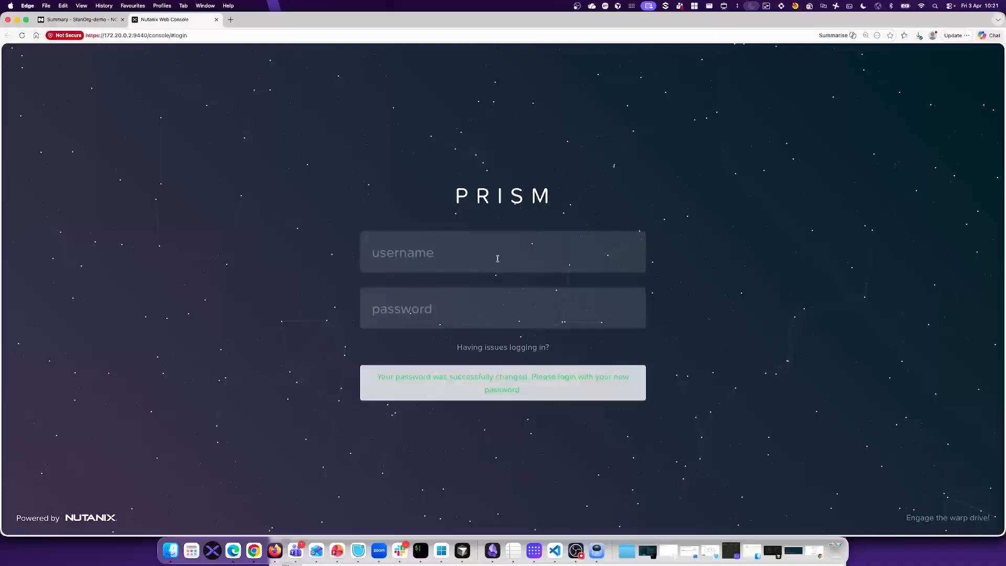
# Sign in to Prism Element as admin with the new account password.
pyautogui.click(498, 258)
pyautogui.write('admin')
pyautogui.press('Tab')
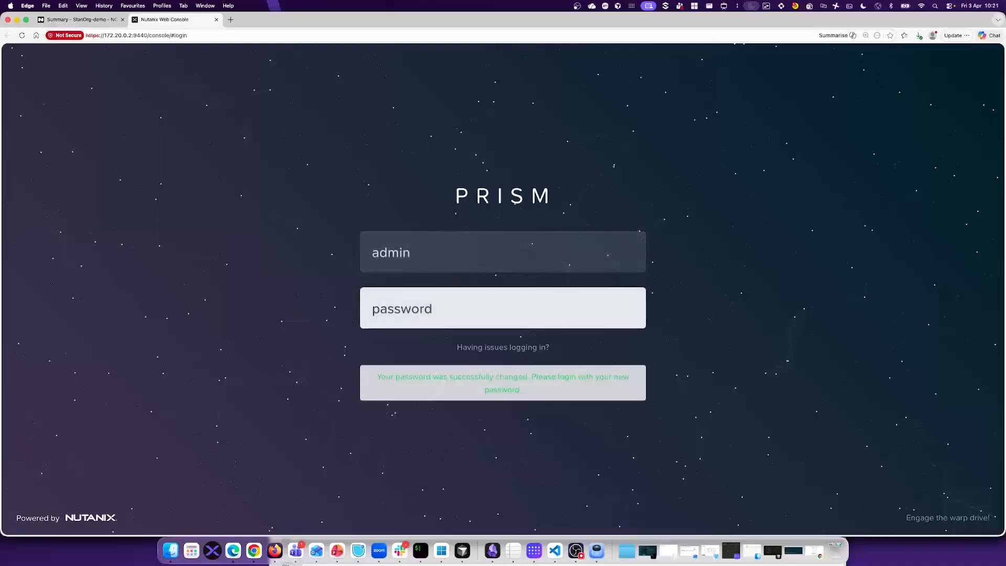
pyautogui.write('•••••••')
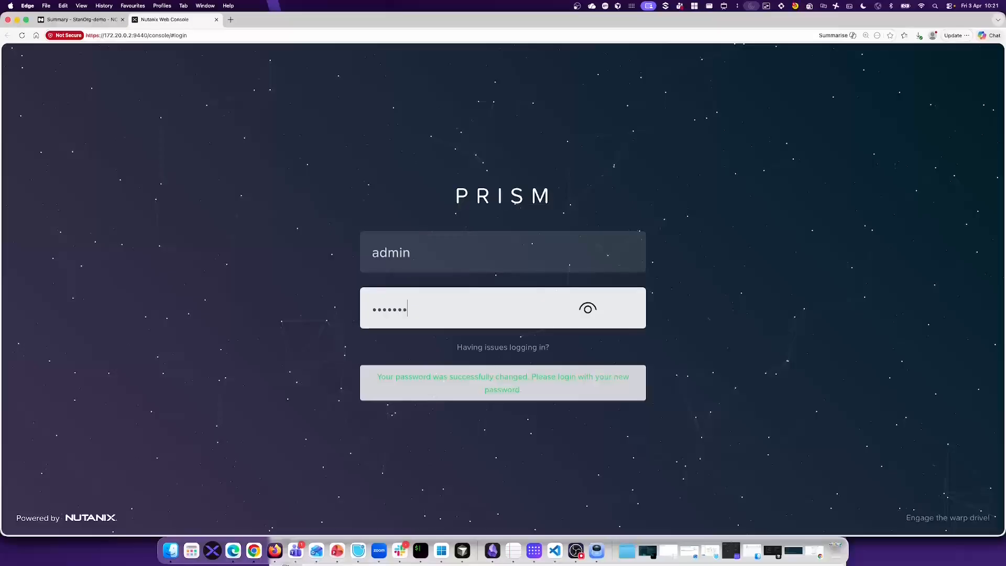
pyautogui.write('••••')
pyautogui.press('Return')
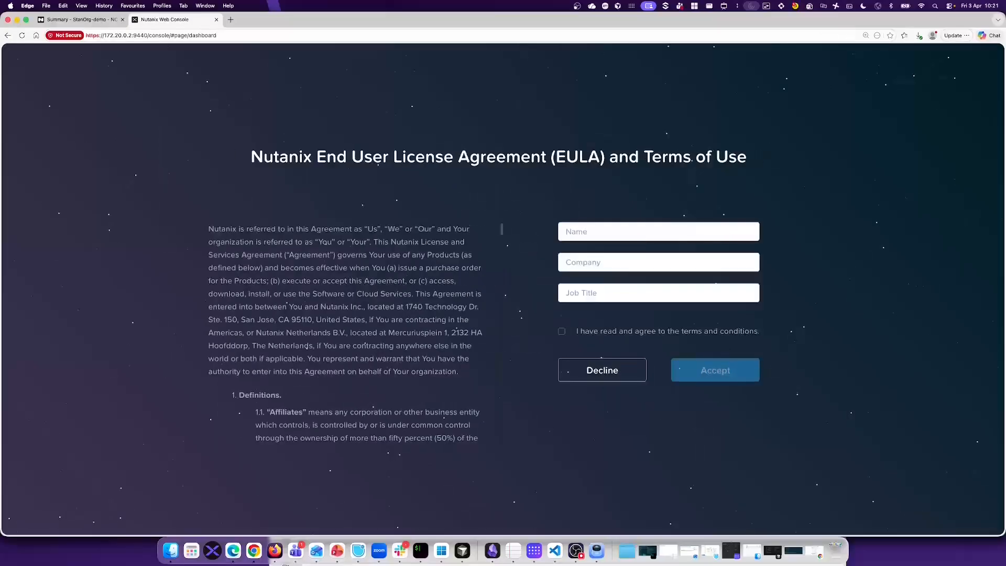
# Accept the Nutanix EULA with "s" as name, company and job title, and continue with Pulse enabled.
pyautogui.click(611, 228)
pyautogui.write('s')
pyautogui.press('Tab')
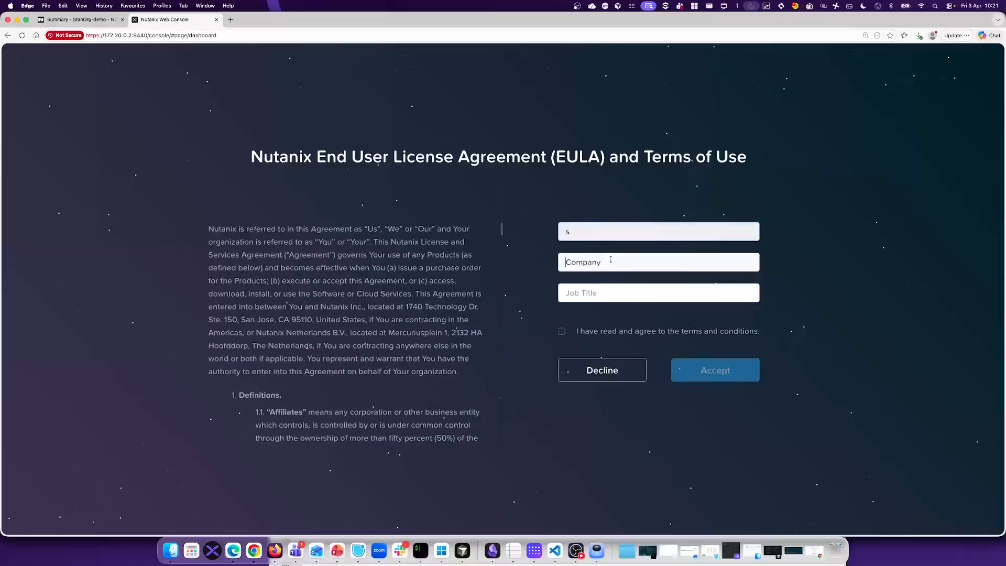
pyautogui.write('s')
pyautogui.press('Tab')
pyautogui.write('s')
pyautogui.click(563, 333)
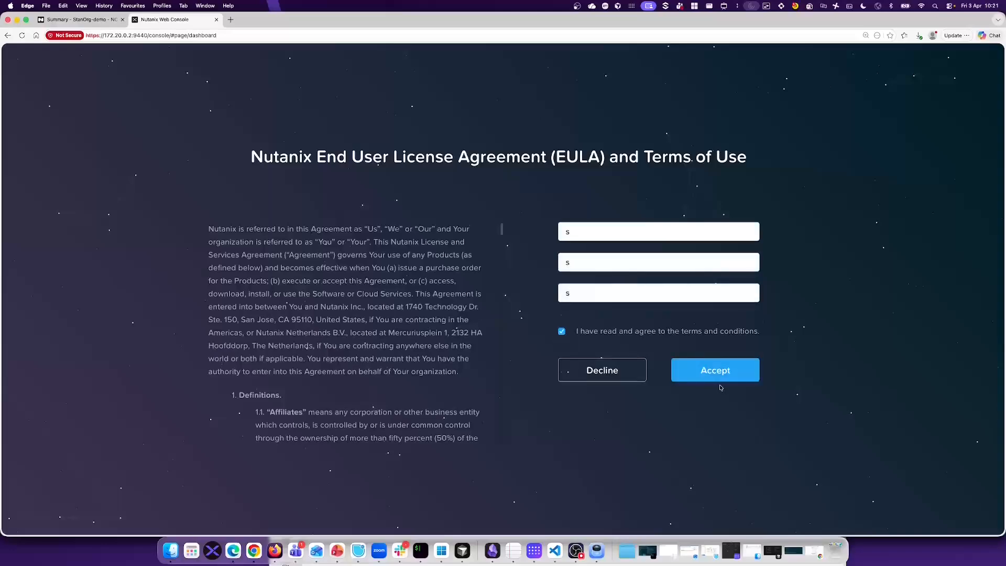
pyautogui.click(720, 379)
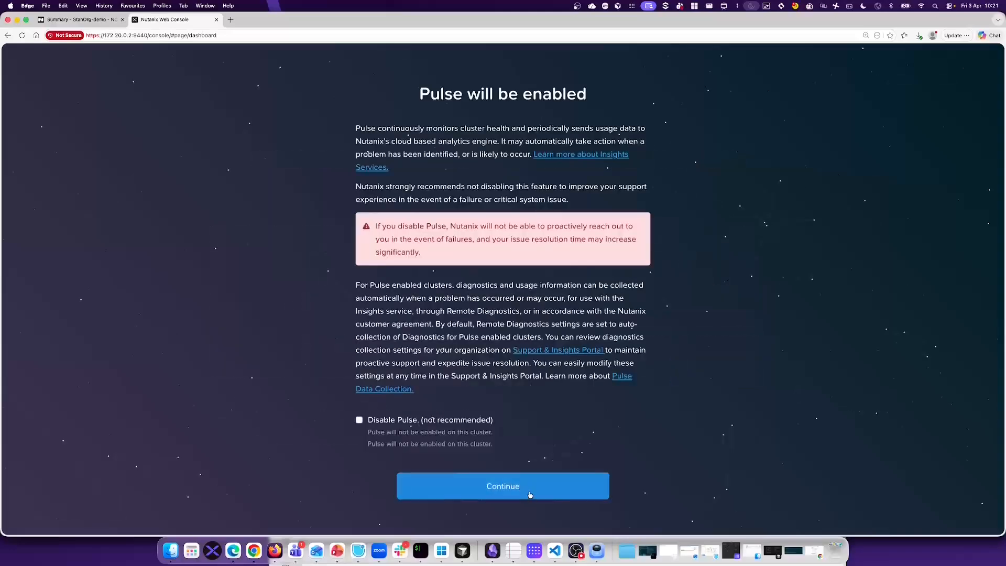
pyautogui.click(530, 494)
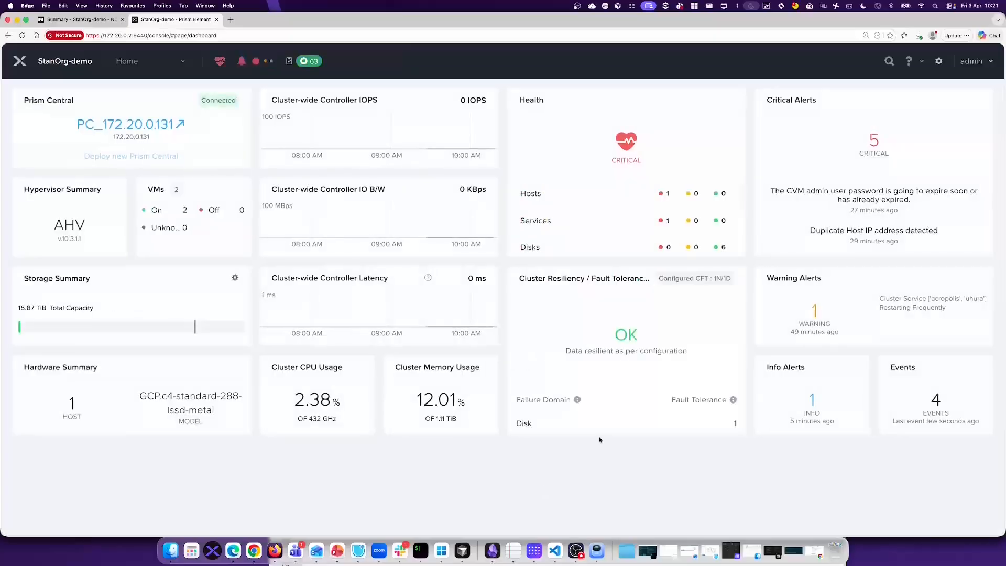
# Check the host model in the hardware summary, then open Prism Central at 172.20.0.131 past its certificate warning.
pyautogui.moveTo(139, 394); pyautogui.dragTo(211, 424)
pyautogui.click(231, 460)
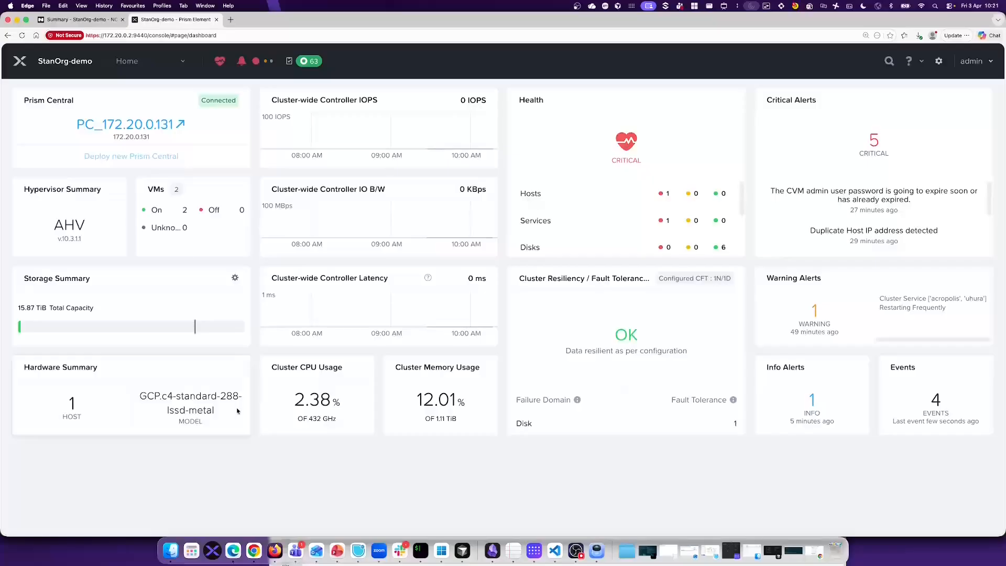
pyautogui.click(165, 124)
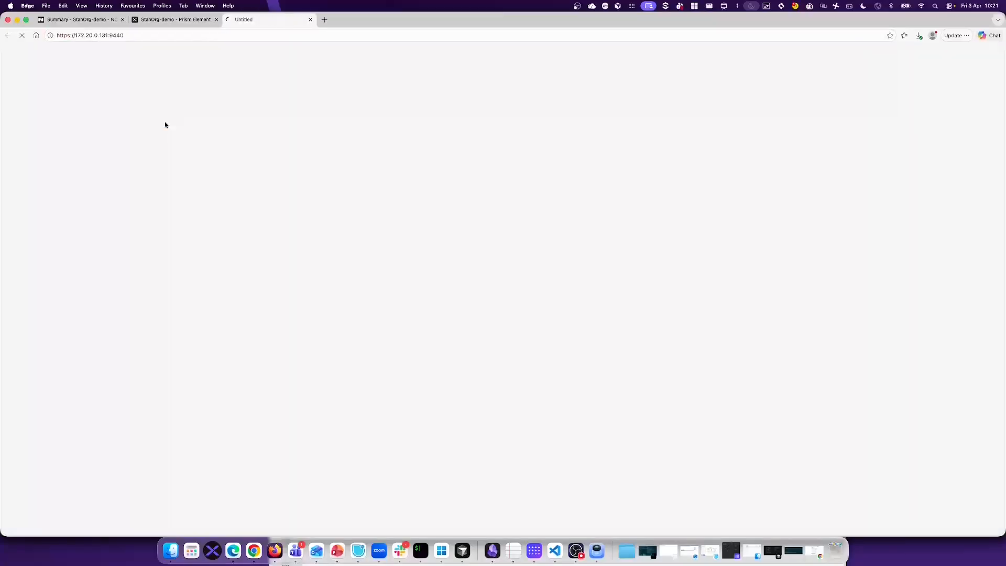
pyautogui.click(405, 234)
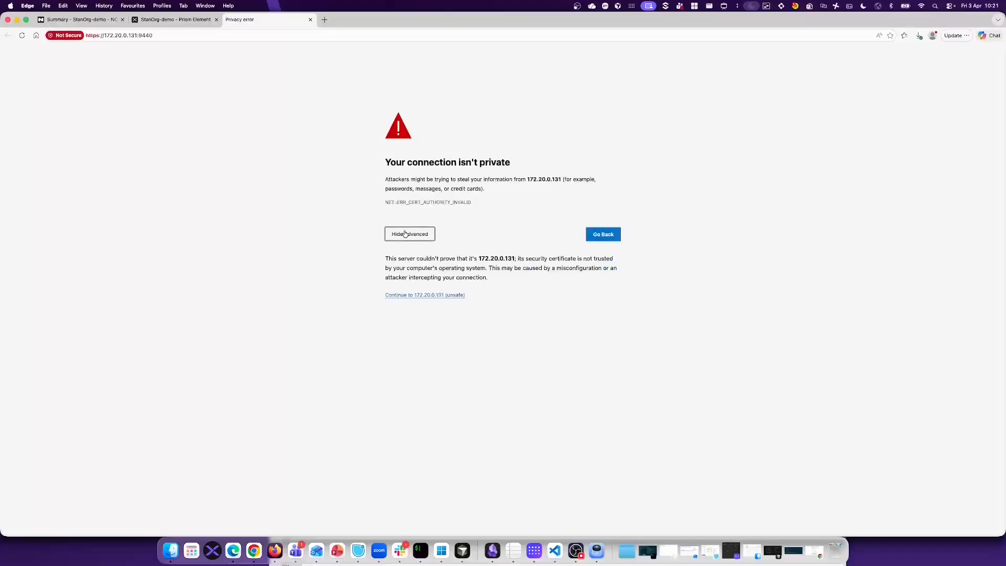
pyautogui.click(453, 295)
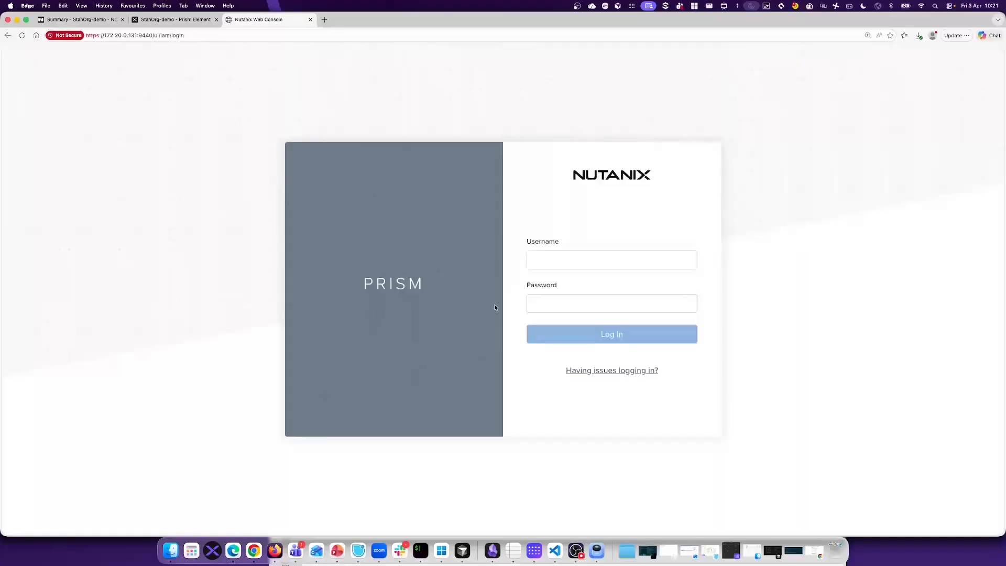
# Sign in to Prism Central as admin with the account password and decline saving the password in the browser.
pyautogui.click(554, 260)
pyautogui.write('admin')
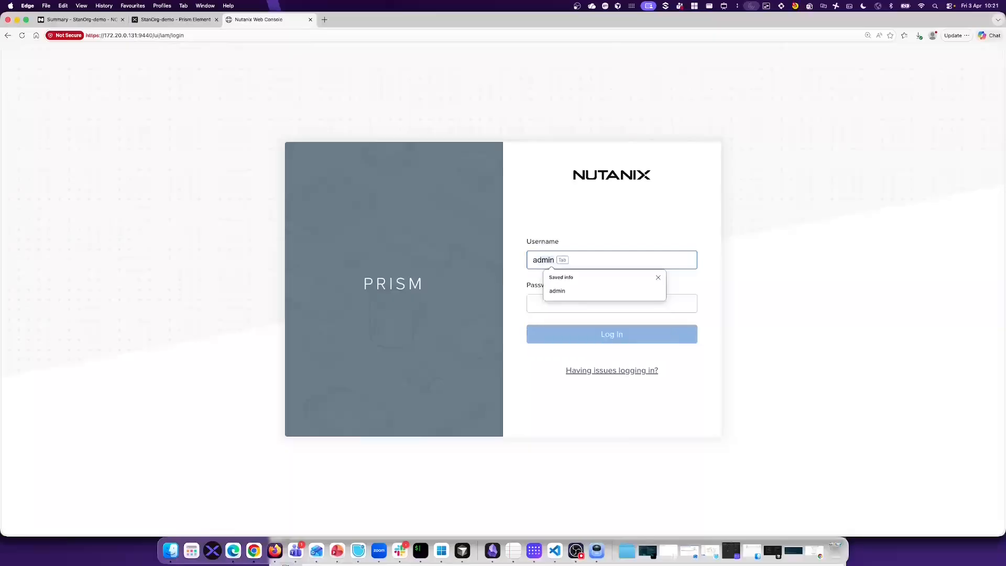
pyautogui.press('Tab')
pyautogui.write('••')
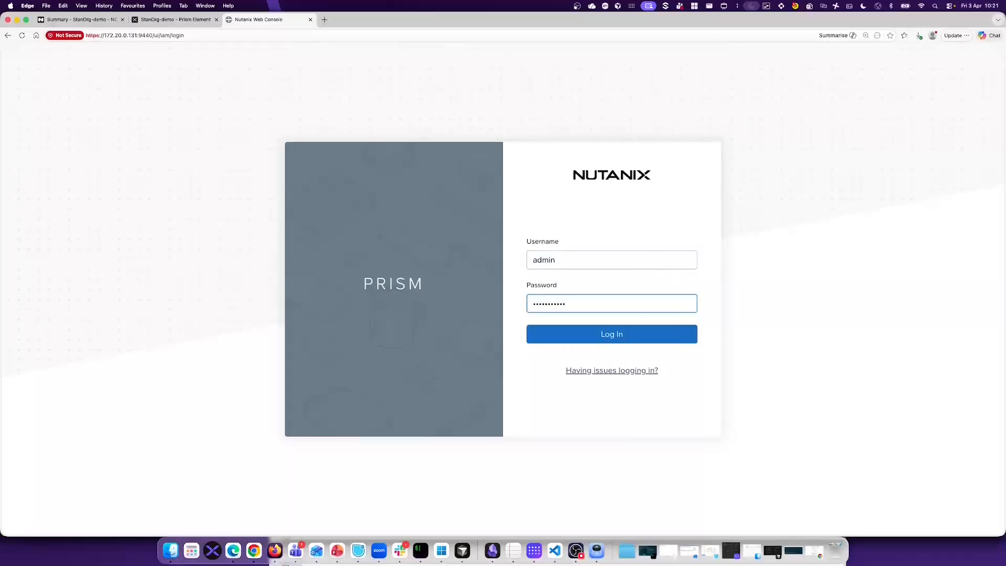
pyautogui.write('•••••••••')
pyautogui.click(624, 334)
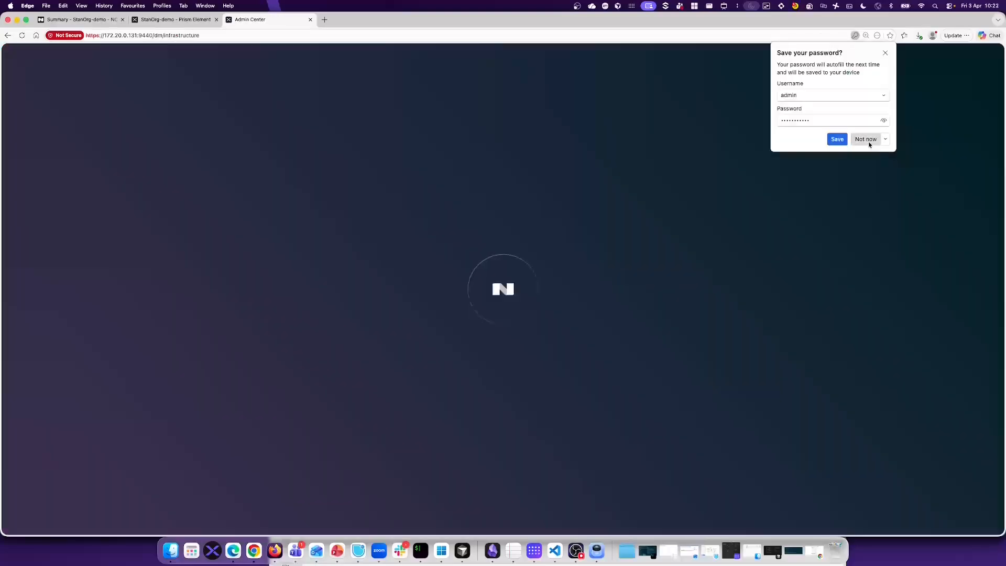
pyautogui.click(867, 140)
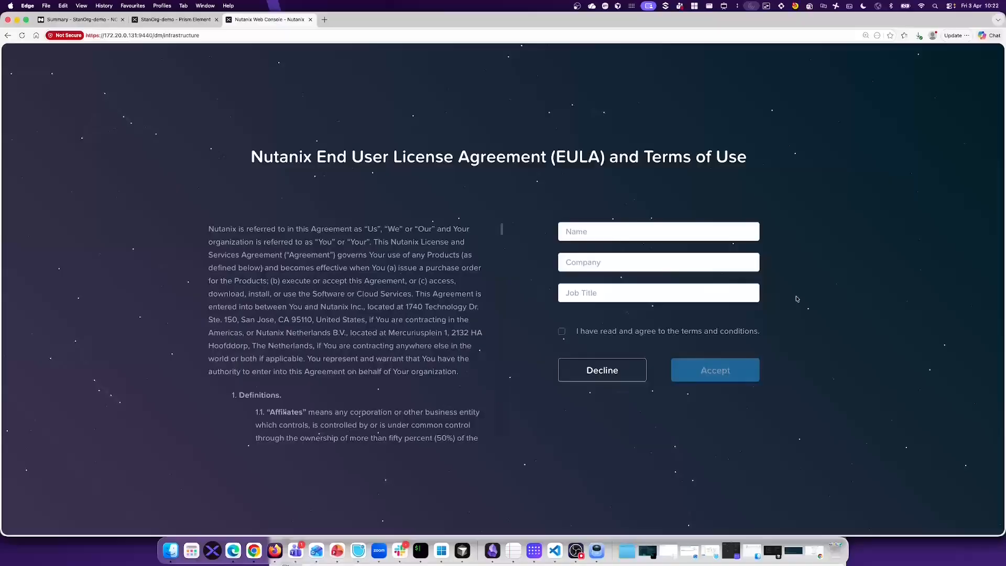
# Accept the Prism Central EULA and terms with "s" as name, company and job title, and continue without disabling Pulse.
pyautogui.click(693, 240)
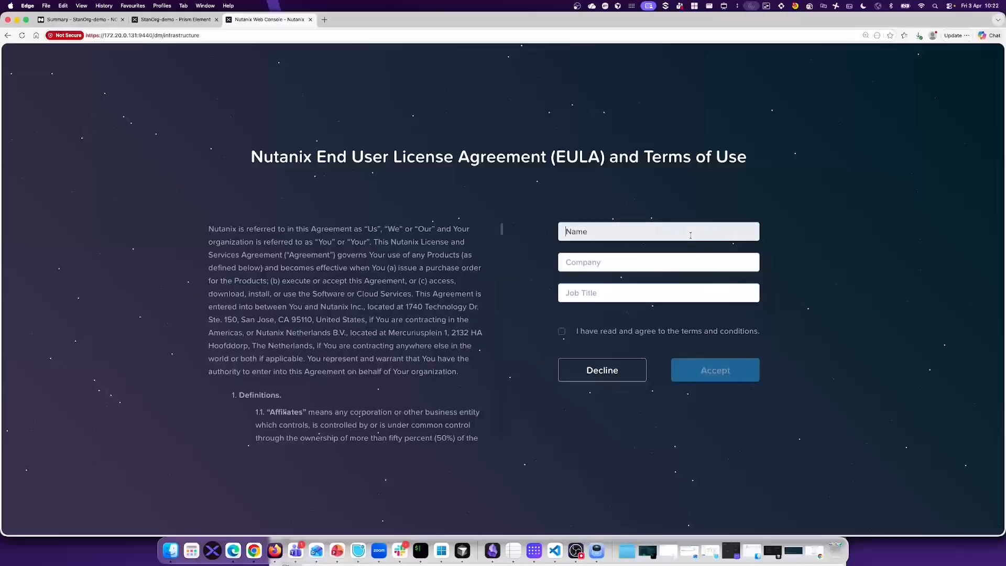
pyautogui.write('s')
pyautogui.click(668, 261)
pyautogui.write('s')
pyautogui.click(640, 294)
pyautogui.write('s')
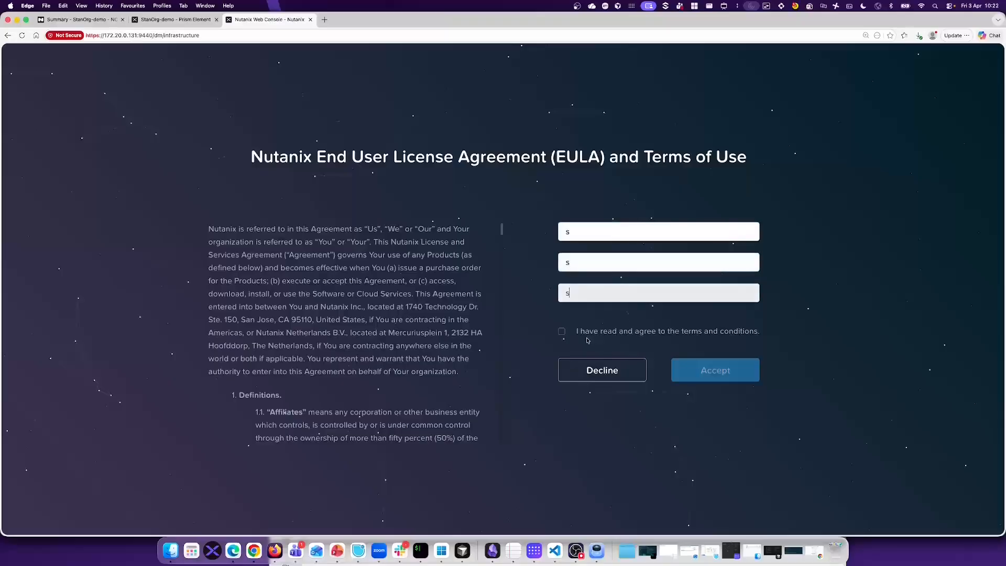
pyautogui.click(562, 331)
pyautogui.click(716, 370)
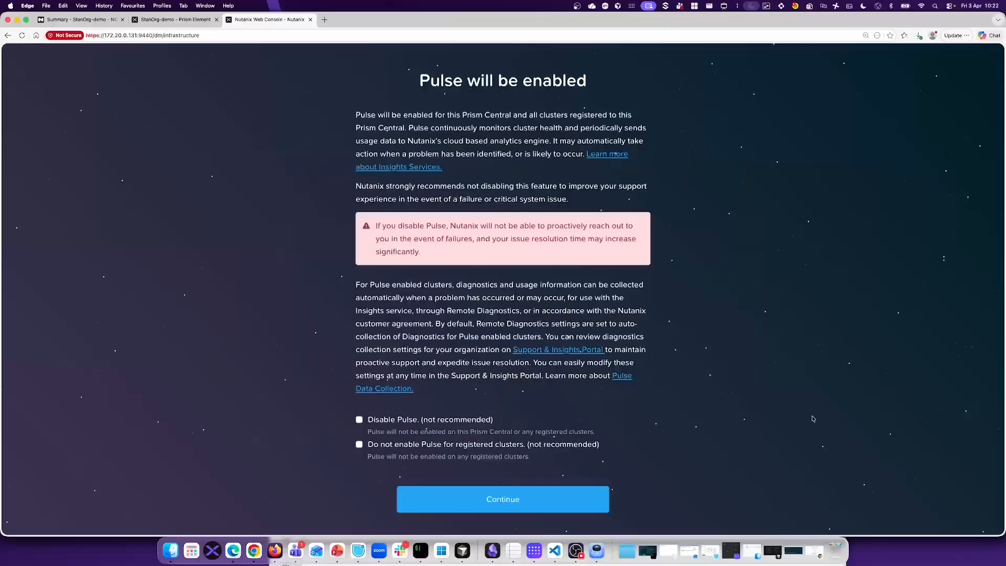
pyautogui.click(520, 504)
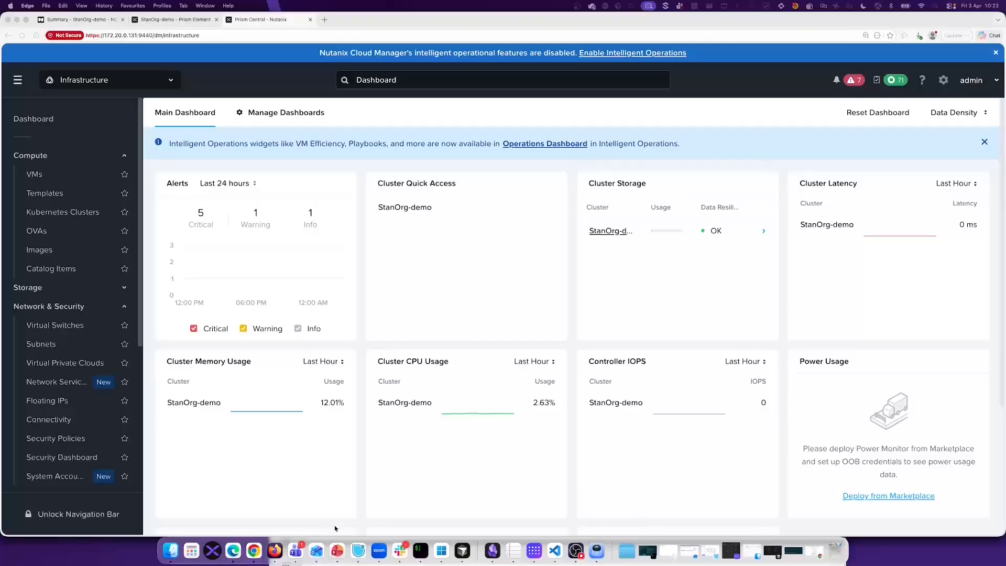
# Switch to the Google Cloud console in Chrome, search for "load" and open the load balancer list at 125% zoom.
pyautogui.rightClick(252, 552)
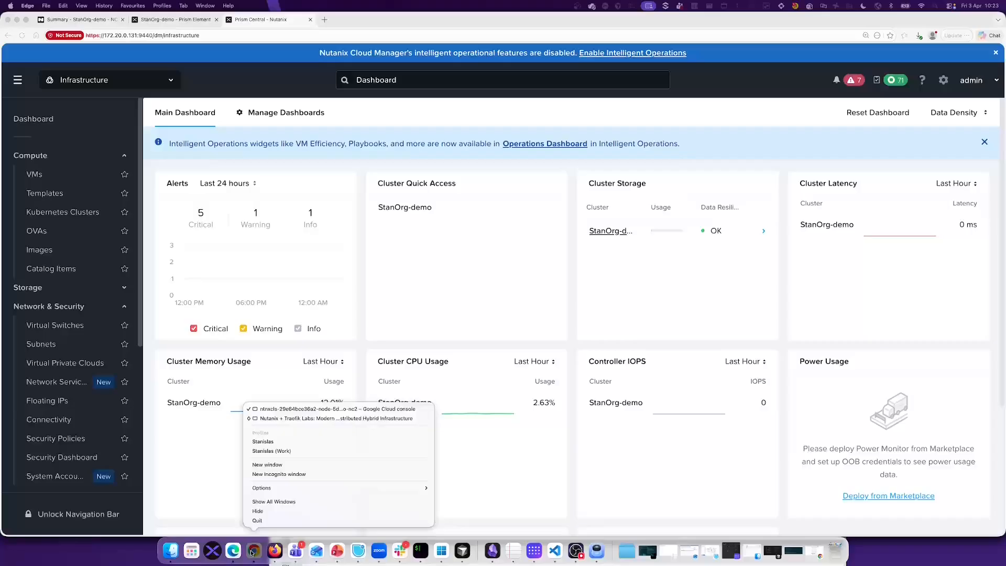
pyautogui.click(289, 410)
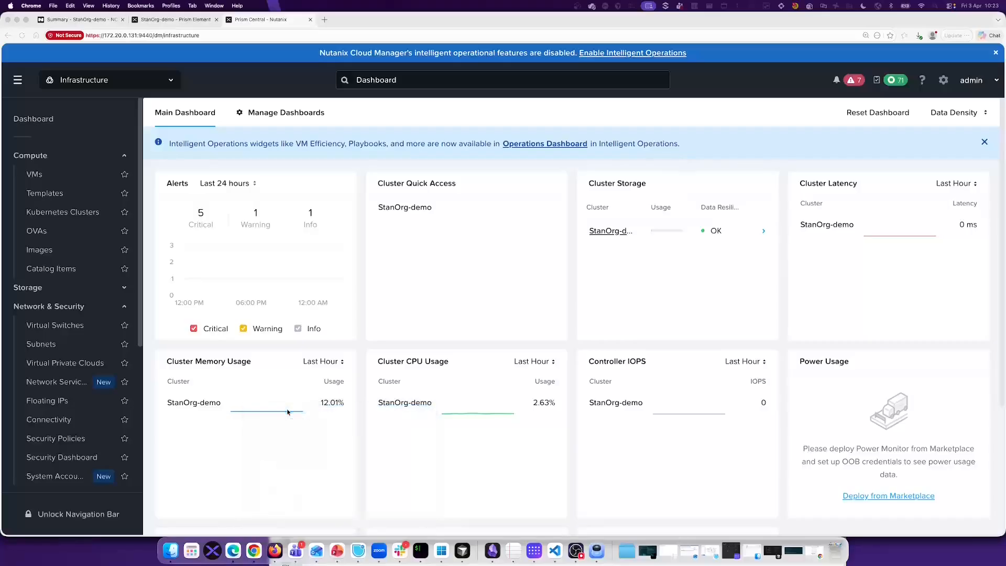
pyautogui.scroll(10, 511, 403)
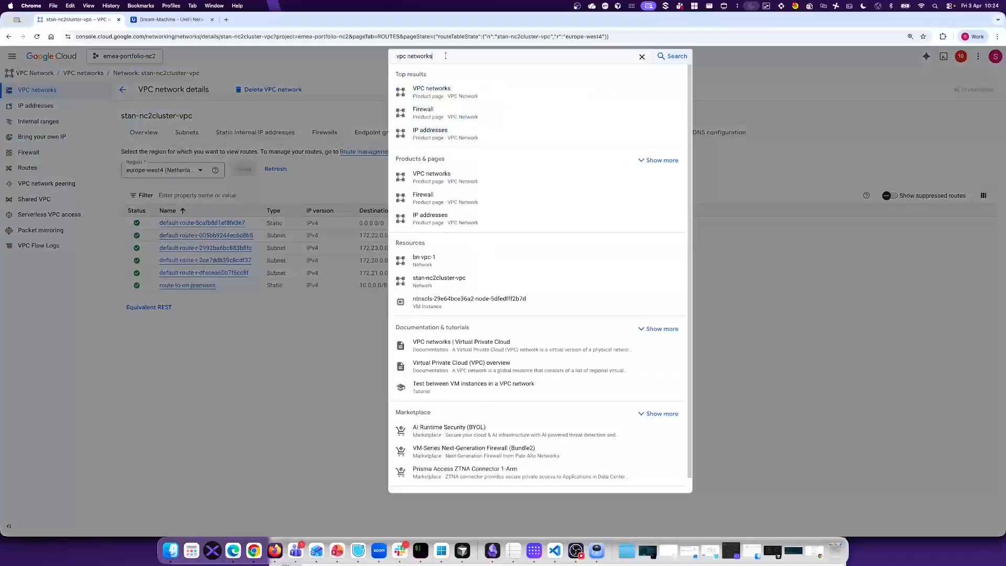
pyautogui.write('load')
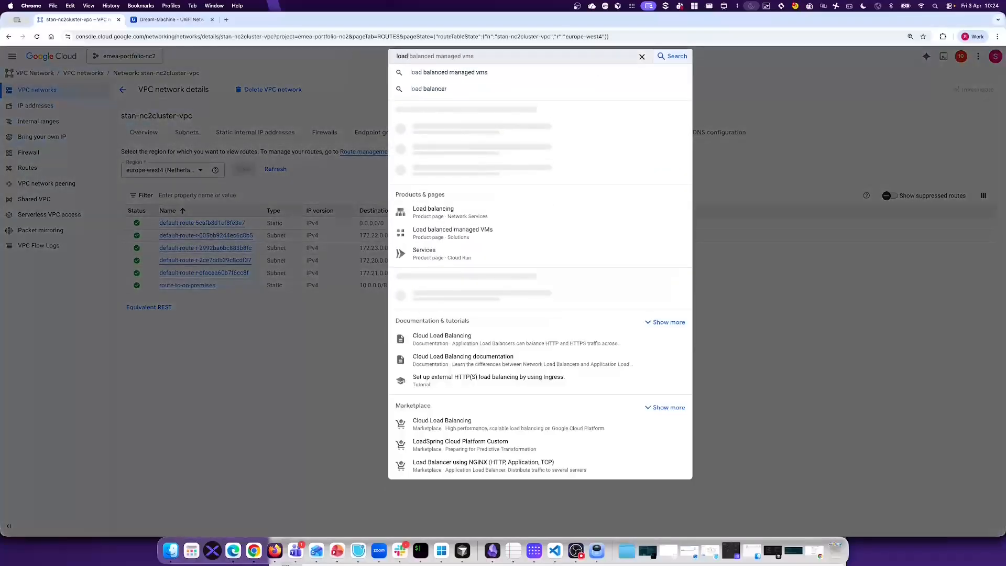
pyautogui.click(461, 129)
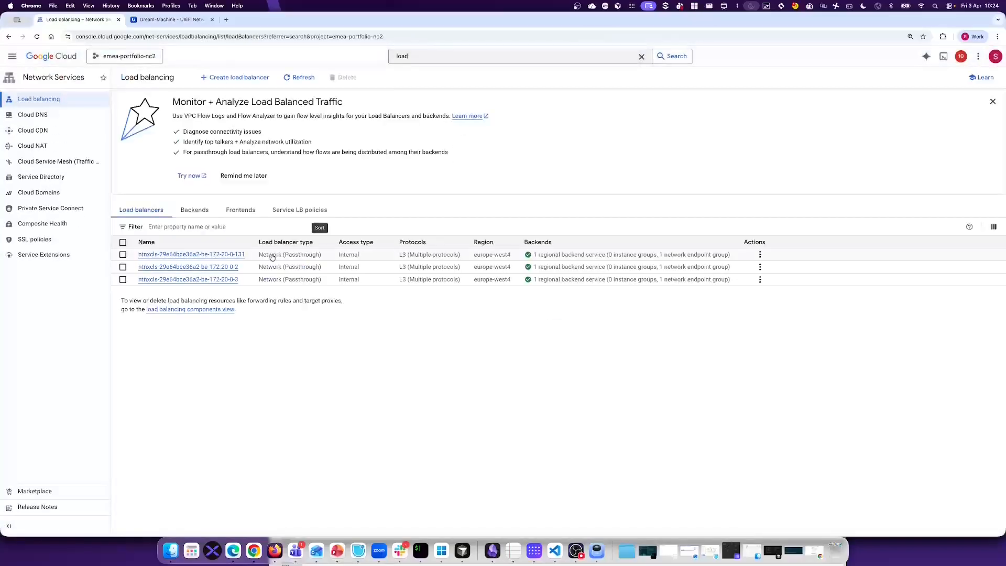
pyautogui.press('super+equal')
pyautogui.press('super+equal')
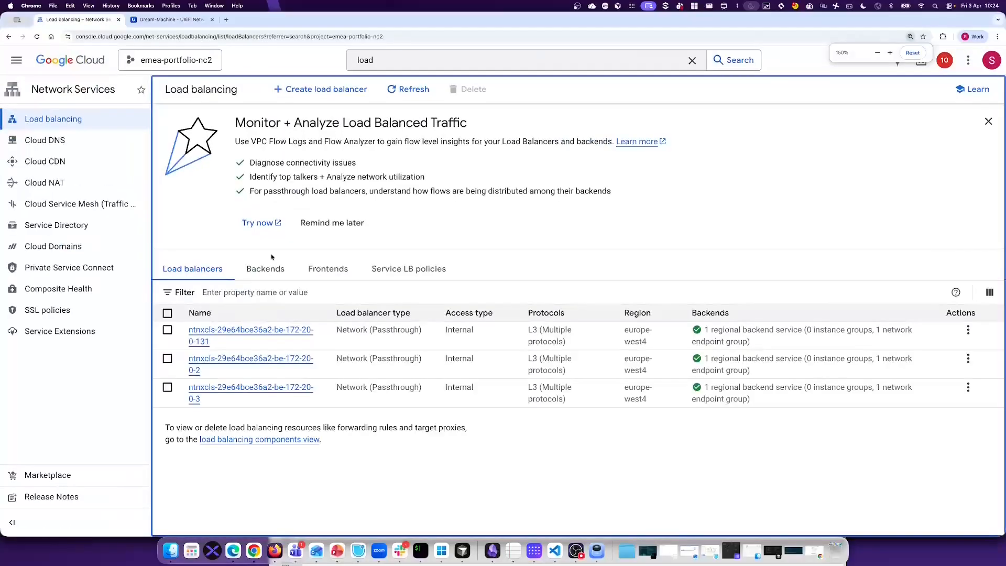
pyautogui.press('super+minus')
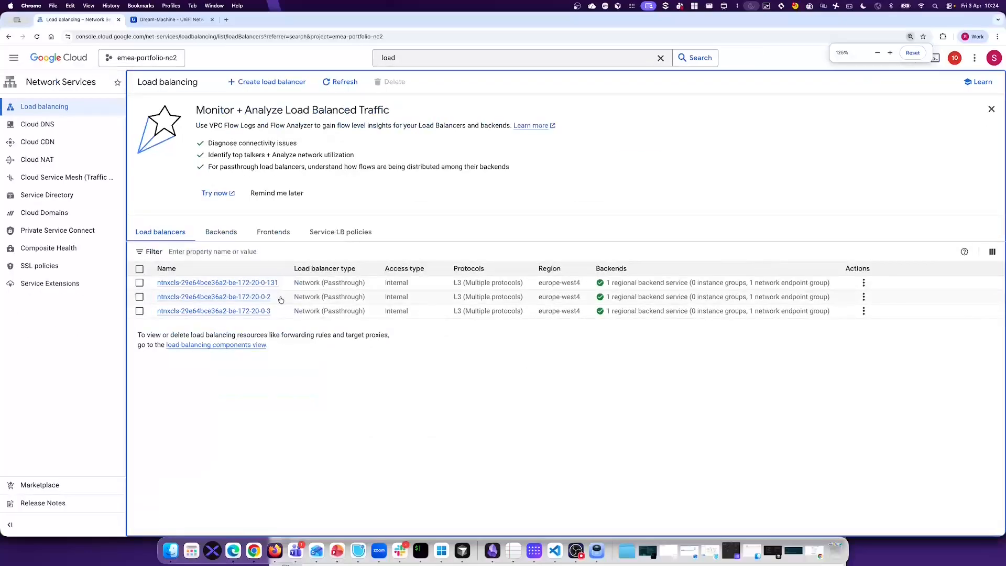
# Compare the address in the load balancer name ending 172-20-0-2 with the Prism Element IP in the NC2 cluster network details in Edge.
pyautogui.moveTo(271, 297); pyautogui.dragTo(243, 297)
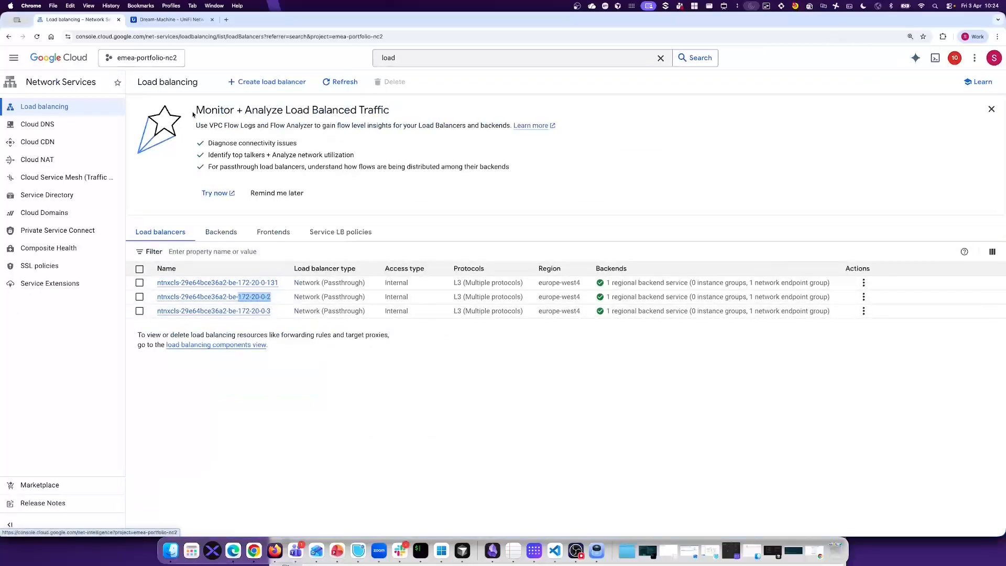
pyautogui.click(234, 551)
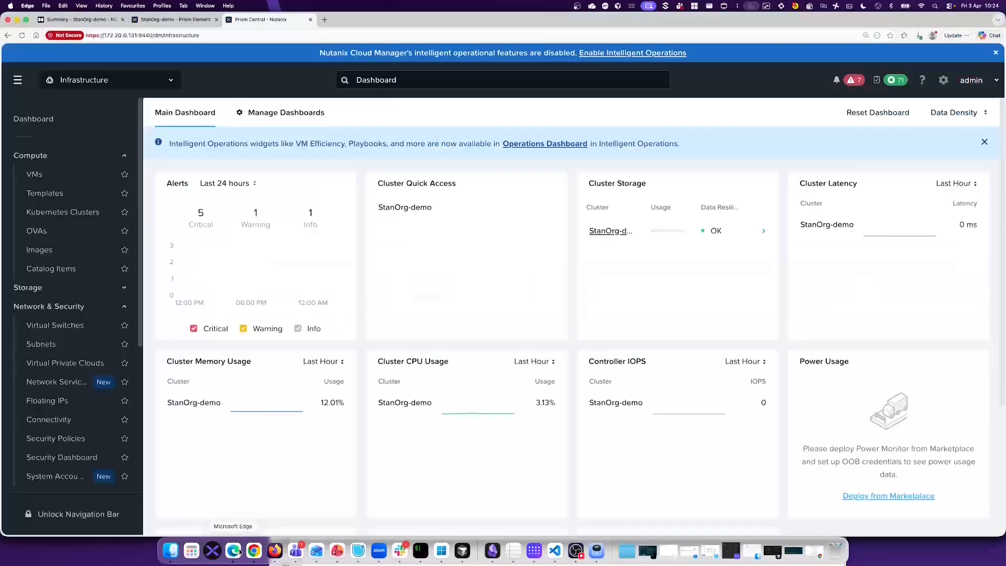
pyautogui.click(79, 21)
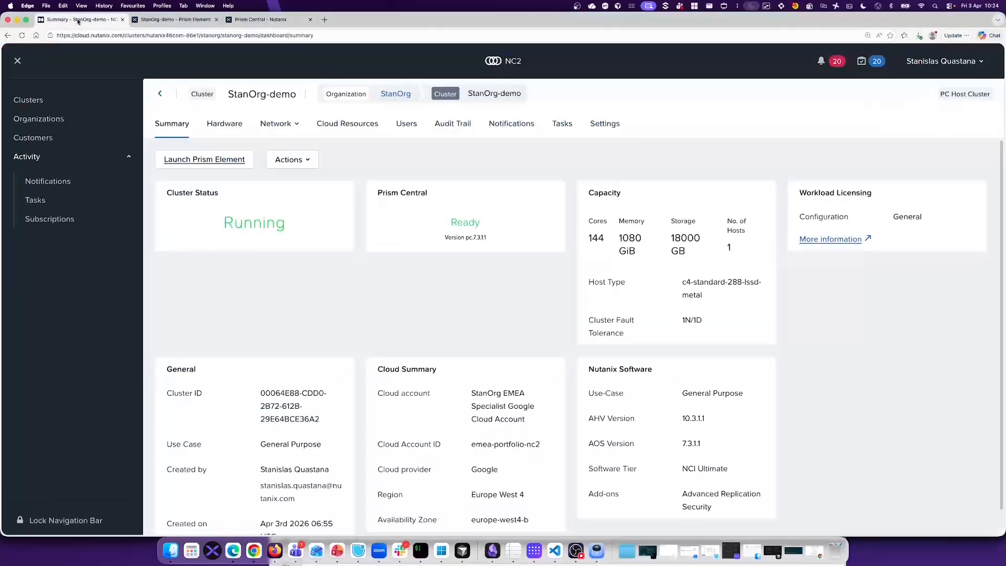
pyautogui.click(273, 125)
pyautogui.click(296, 145)
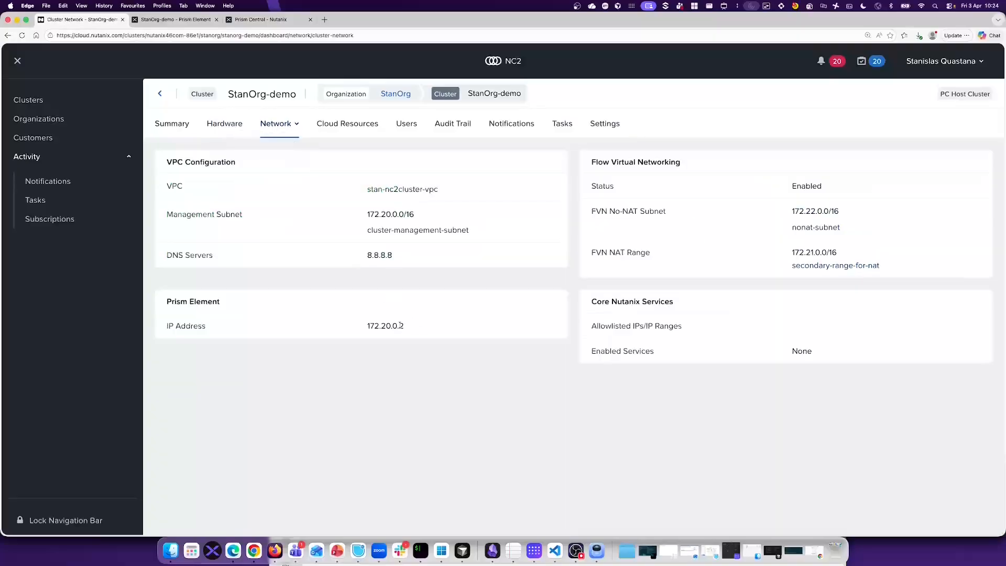
pyautogui.moveTo(406, 328); pyautogui.dragTo(367, 327)
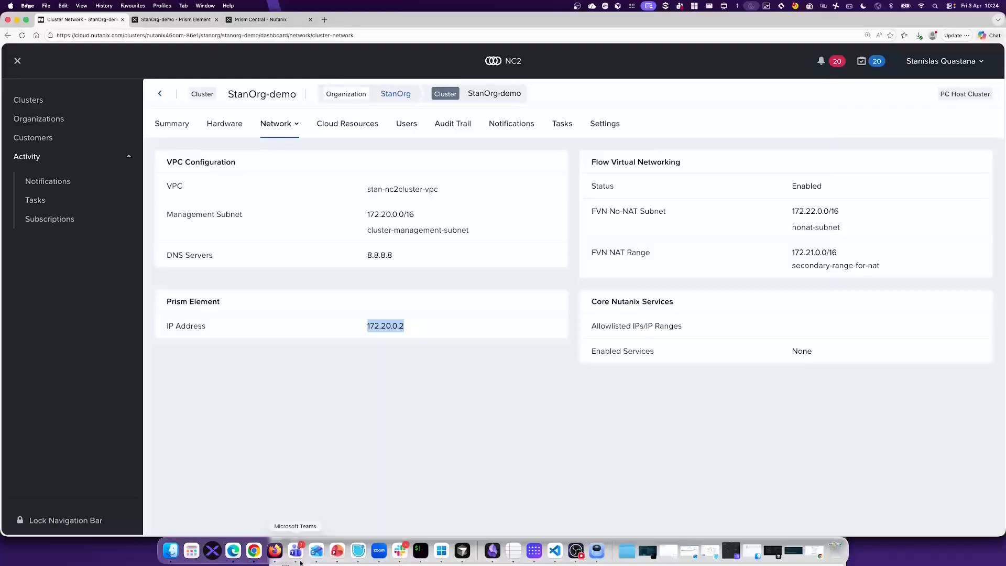
# Compare the load balancer name ending 172-20-0-131 in Google Cloud with the Prism Central virtual IP address in the NC2 console.
pyautogui.click(255, 560)
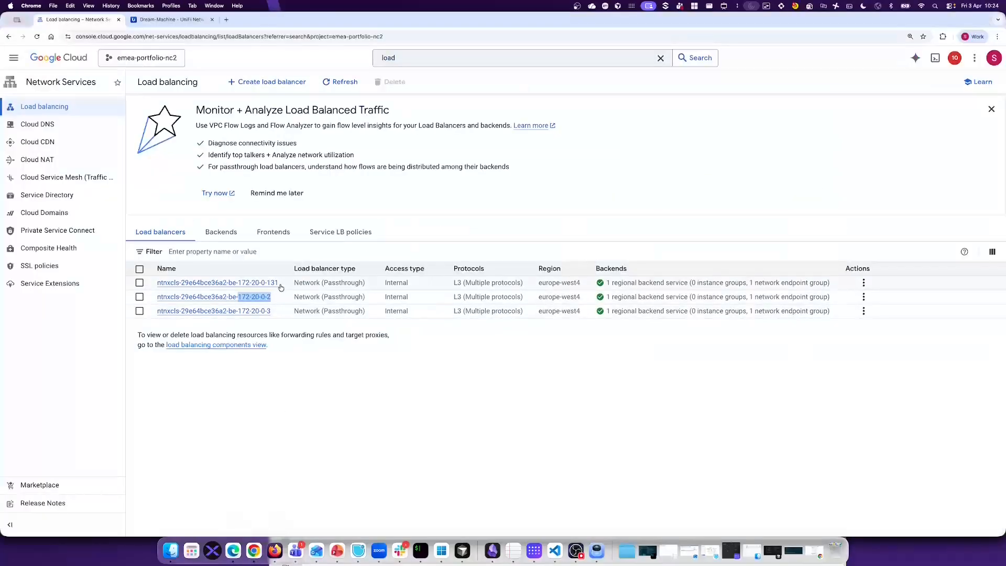
pyautogui.moveTo(279, 283); pyautogui.dragTo(241, 282)
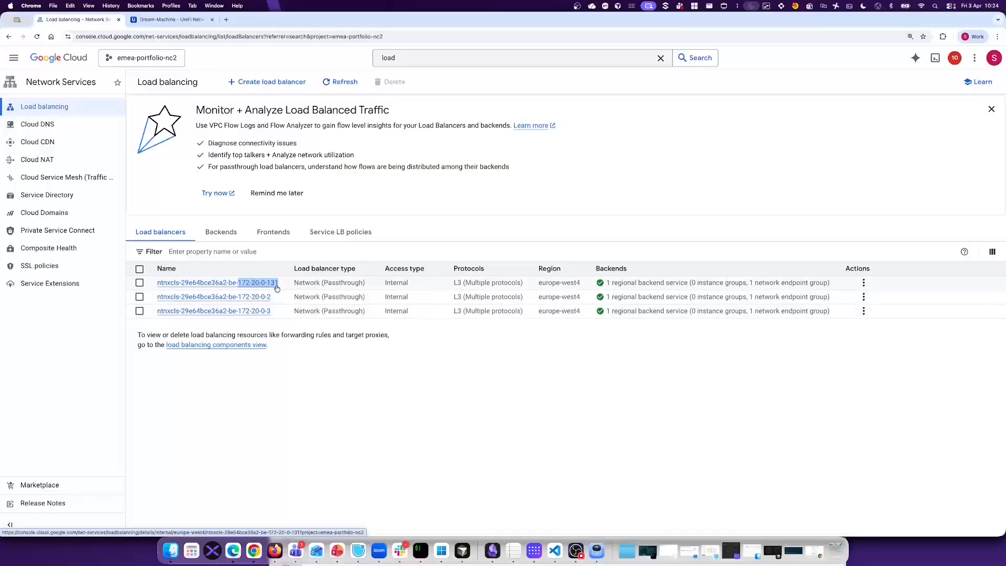
pyautogui.click(229, 559)
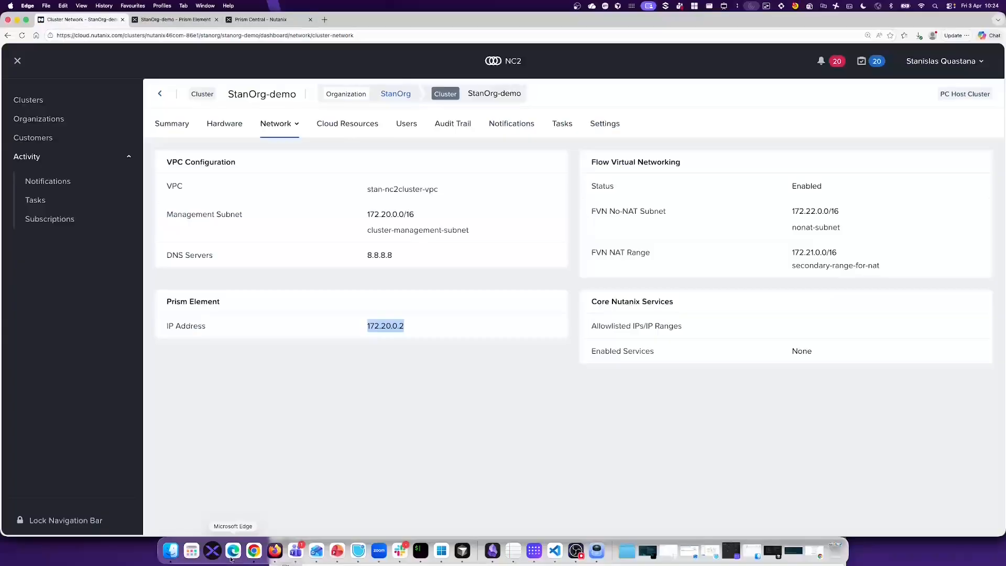
pyautogui.moveTo(283, 129)
pyautogui.click(288, 162)
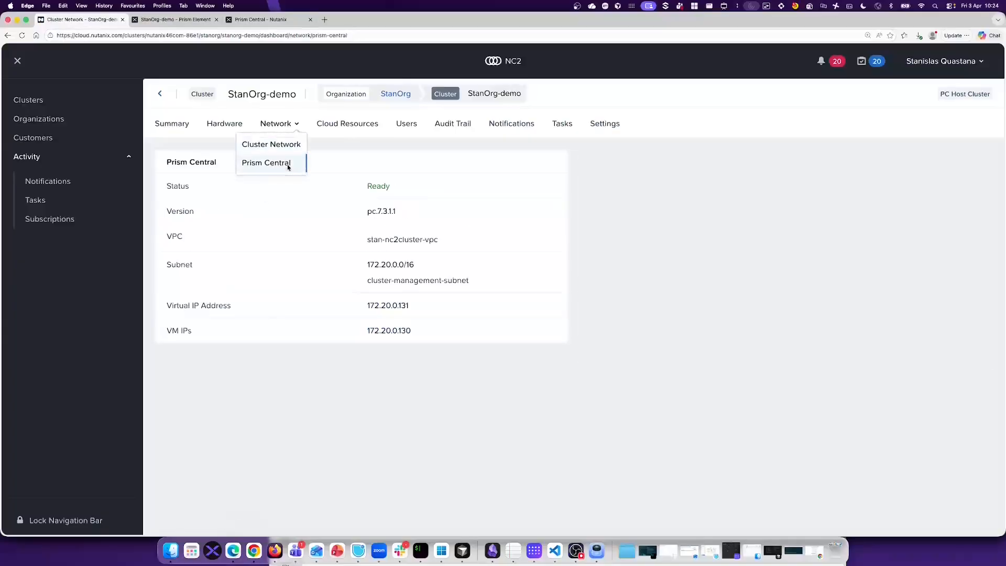
pyautogui.moveTo(169, 305); pyautogui.dragTo(422, 304)
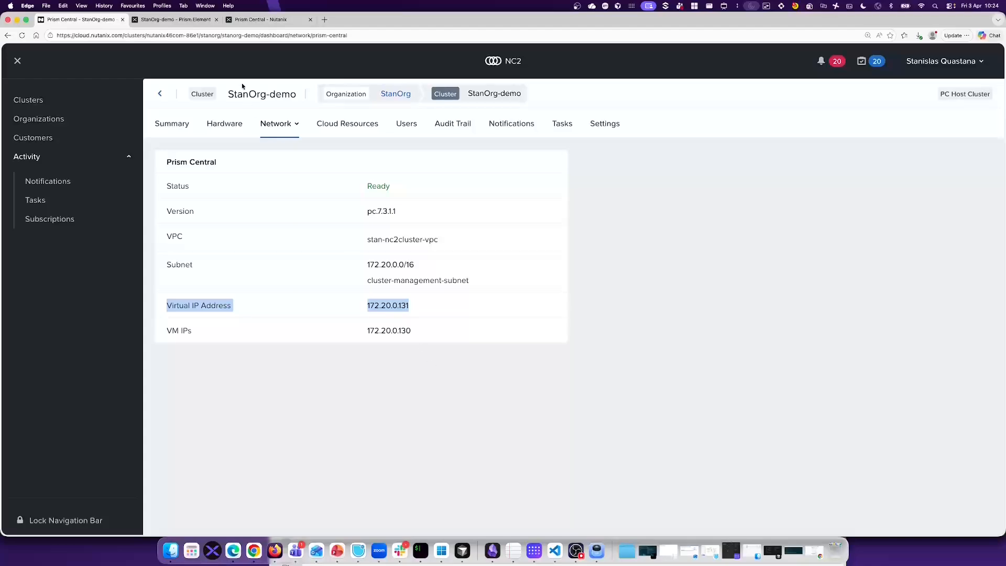
# Compare the load balancer name ending 172-20-0-3 in Google Cloud with the Data Services IP in Prism Element's cluster details.
pyautogui.click(255, 550)
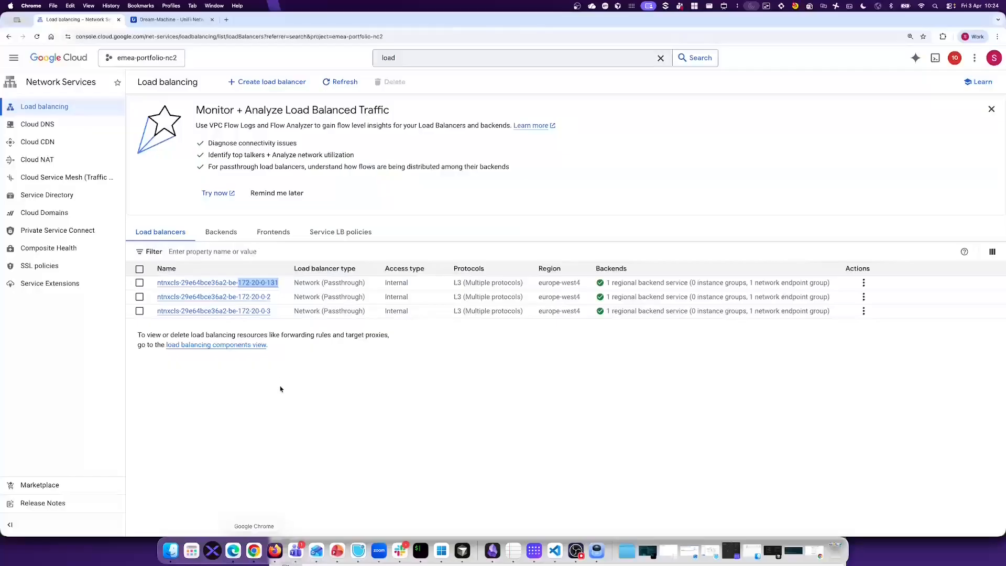
pyautogui.click(276, 316)
pyautogui.moveTo(275, 315); pyautogui.dragTo(239, 312)
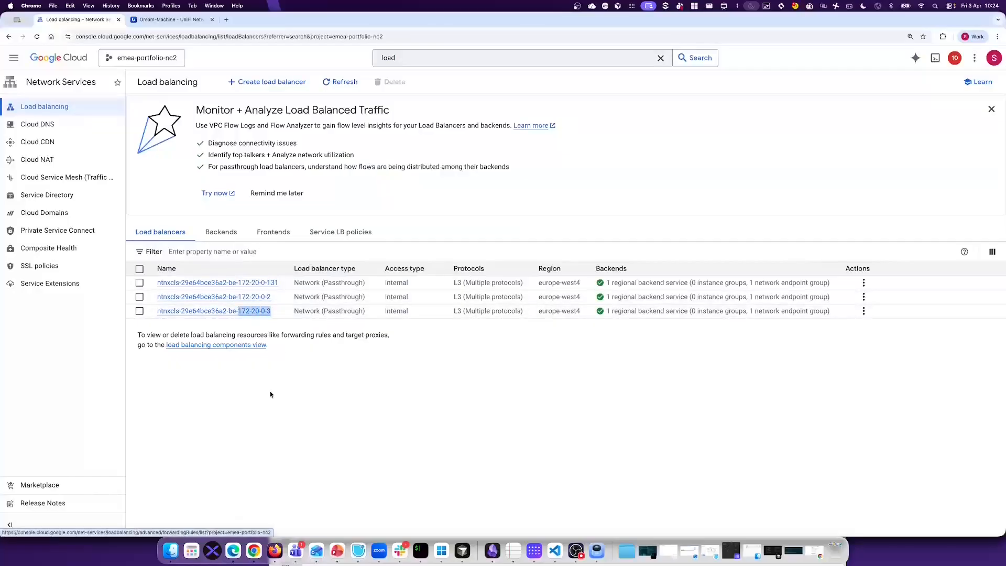
pyautogui.click(233, 550)
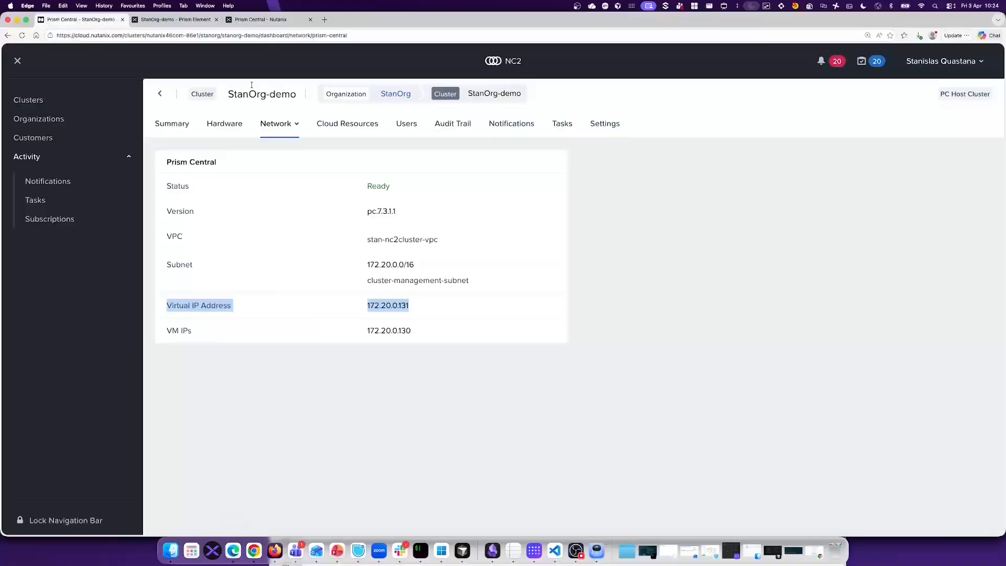
pyautogui.click(197, 21)
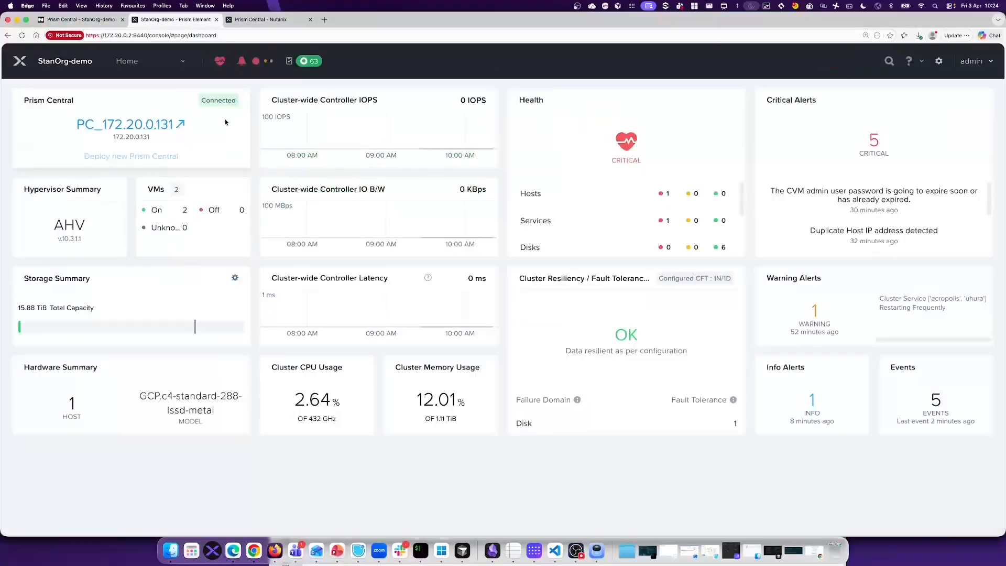
pyautogui.click(938, 60)
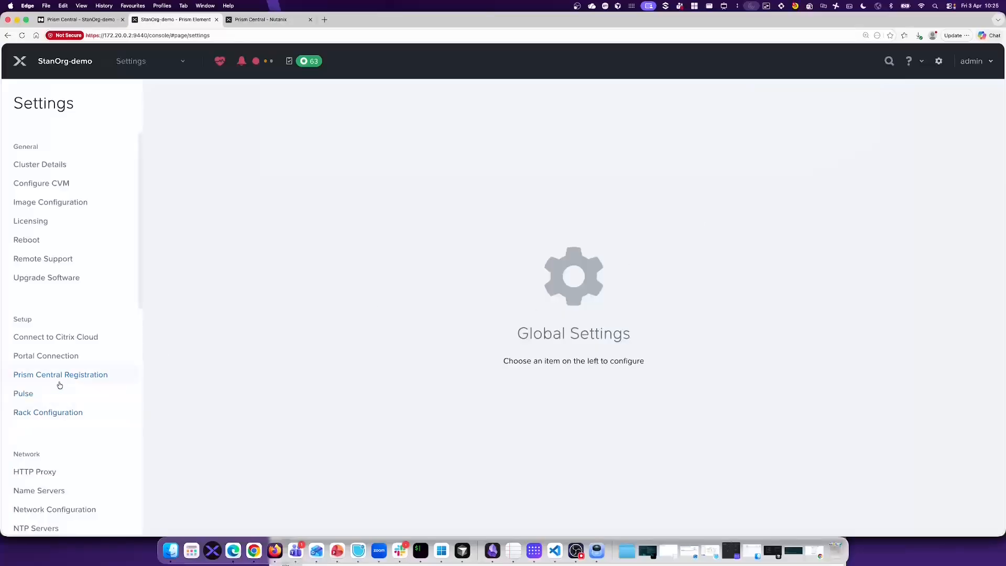
pyautogui.click(60, 165)
pyautogui.scroll(-3, 543, 343)
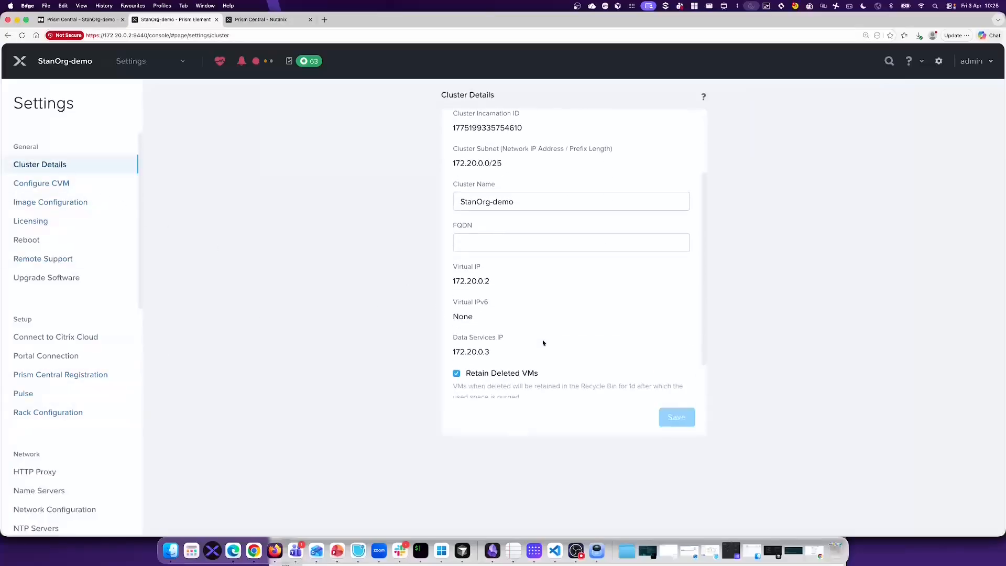
pyautogui.moveTo(500, 355); pyautogui.dragTo(434, 352)
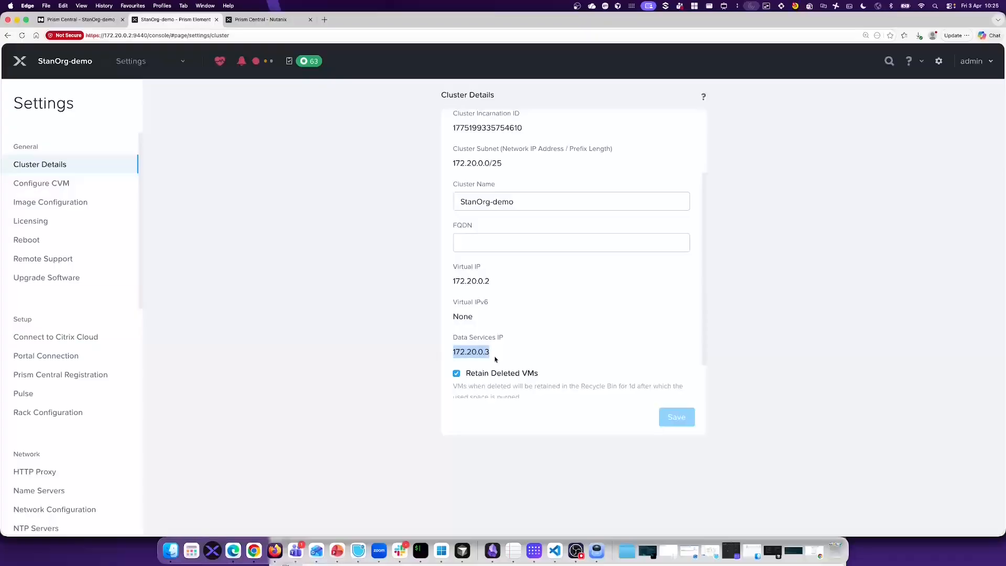